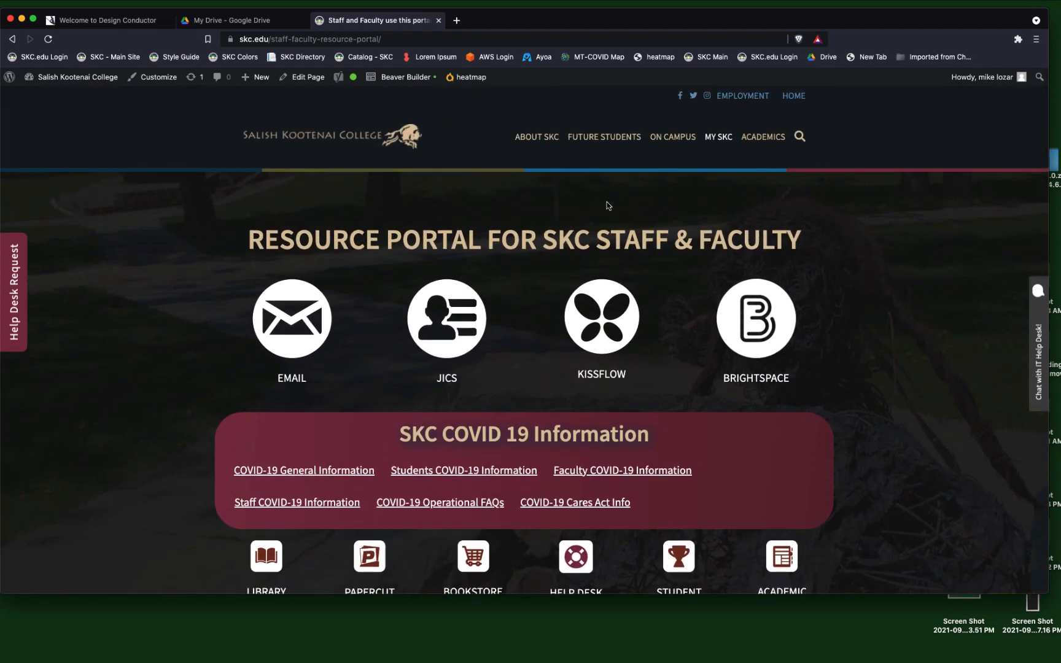
Open the Staff & Faculty resource portal and look through its faculty links and staff resources.
mouse_move(715, 136)
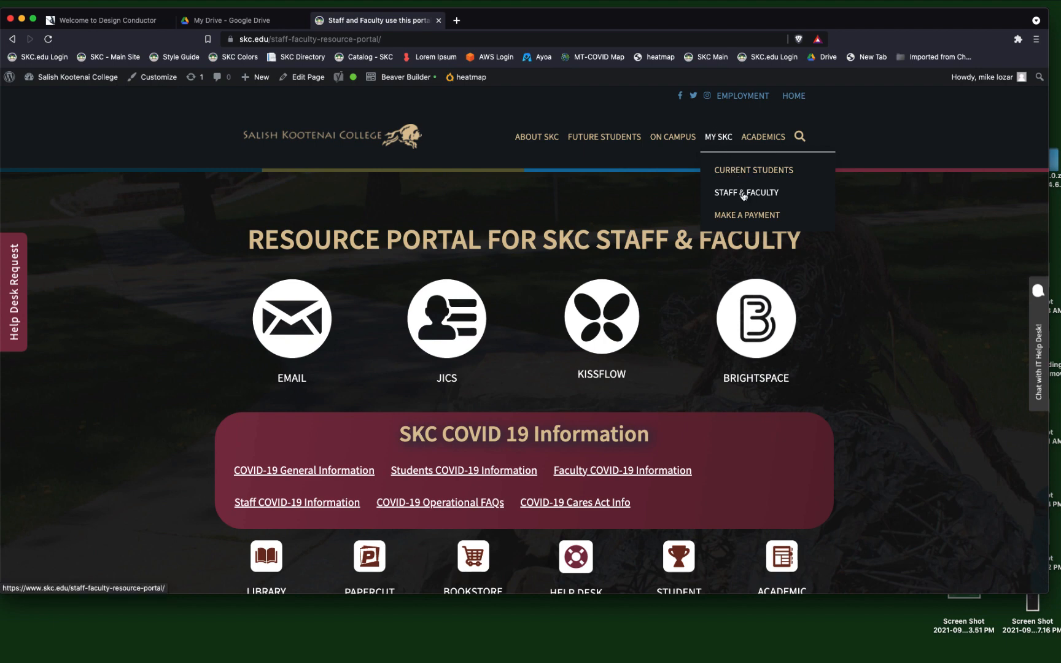
click(743, 194)
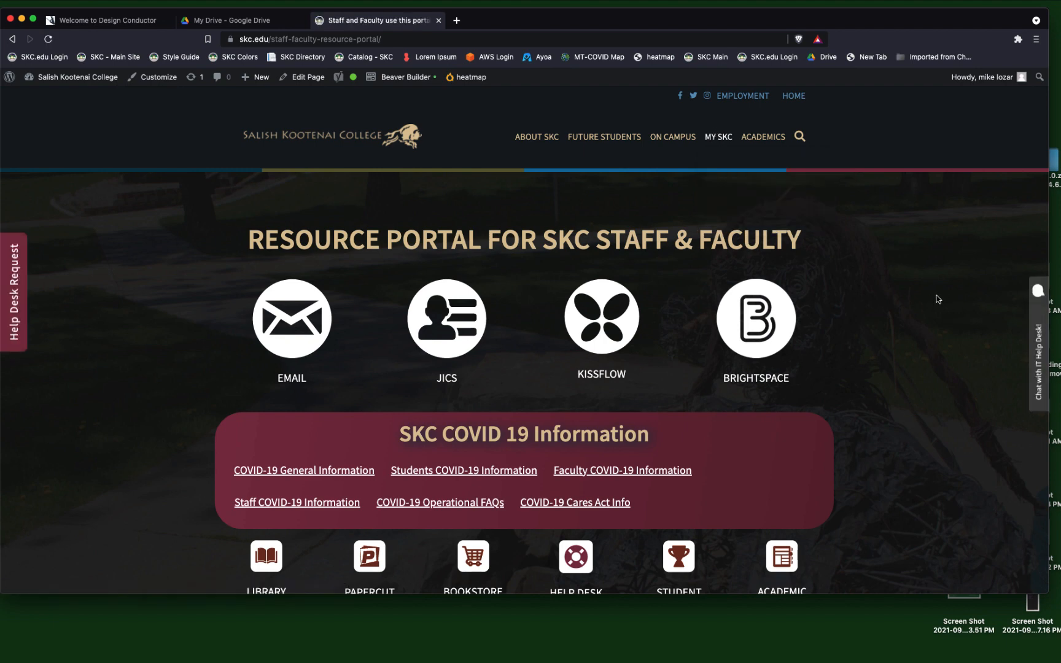
scroll(937, 299, down, 7)
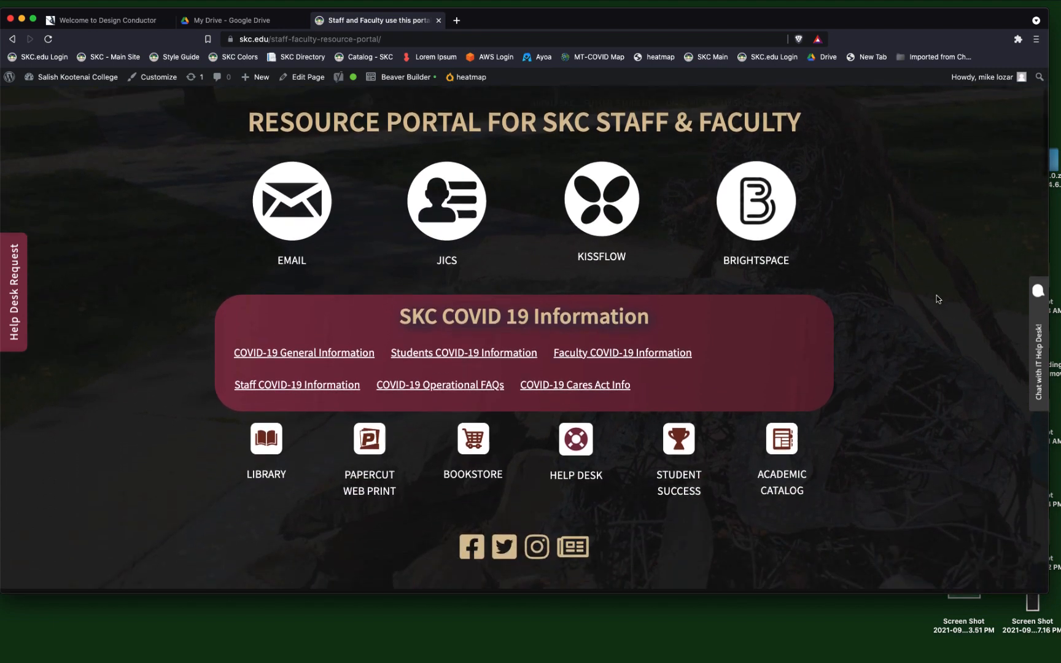
scroll(938, 299, down, 6)
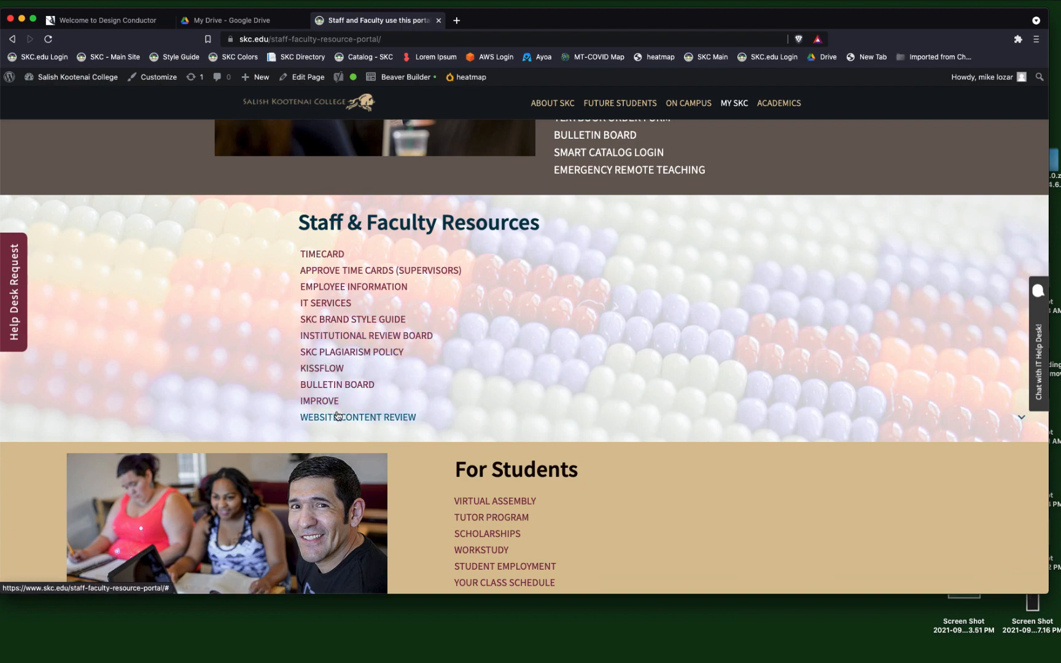
scroll(659, 268, up, 6)
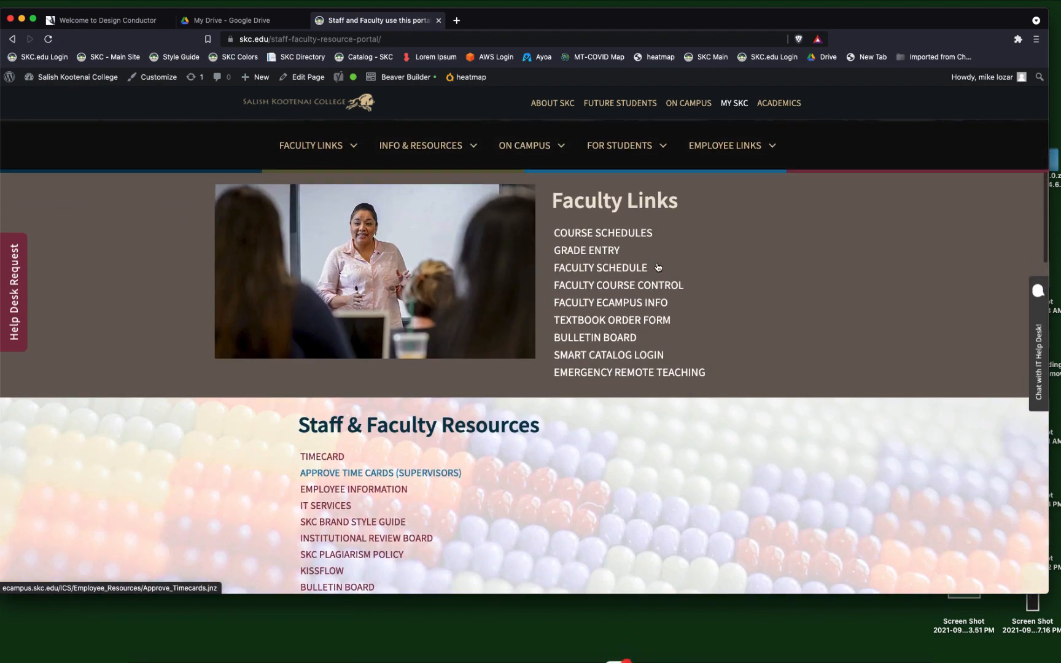
scroll(659, 268, up, 7)
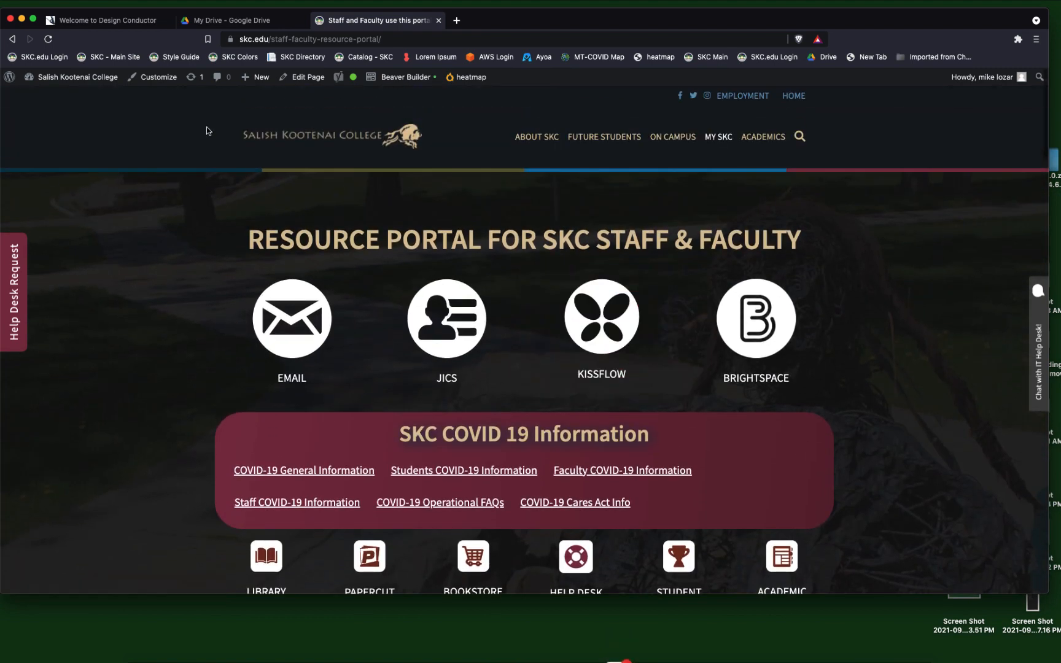
Switch to Design Conductor, start a new document and look over the available document types.
click(95, 21)
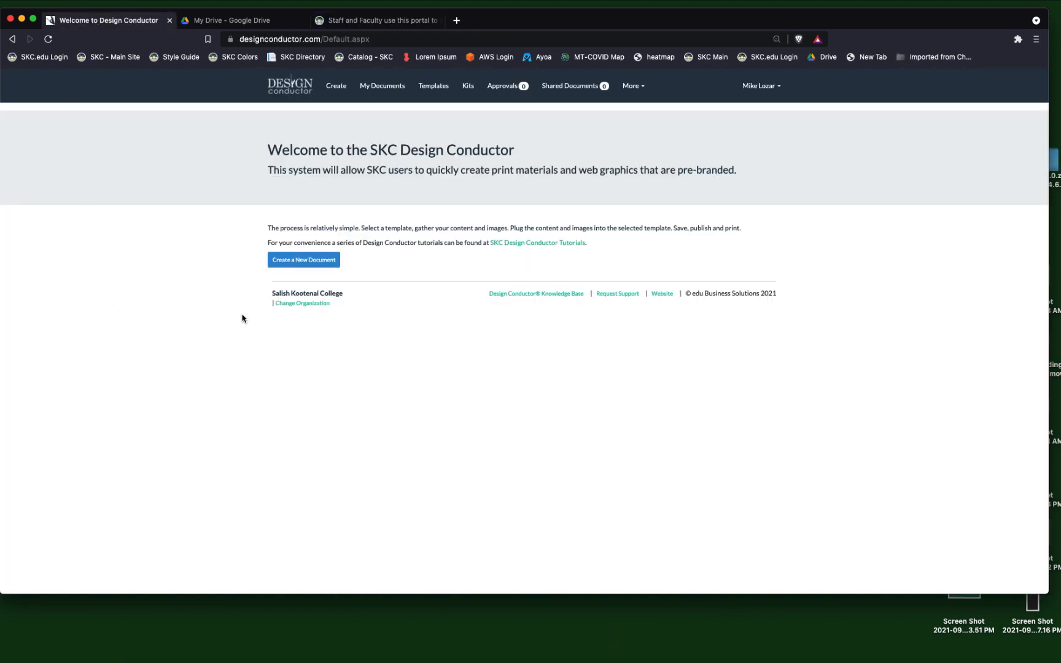
click(293, 263)
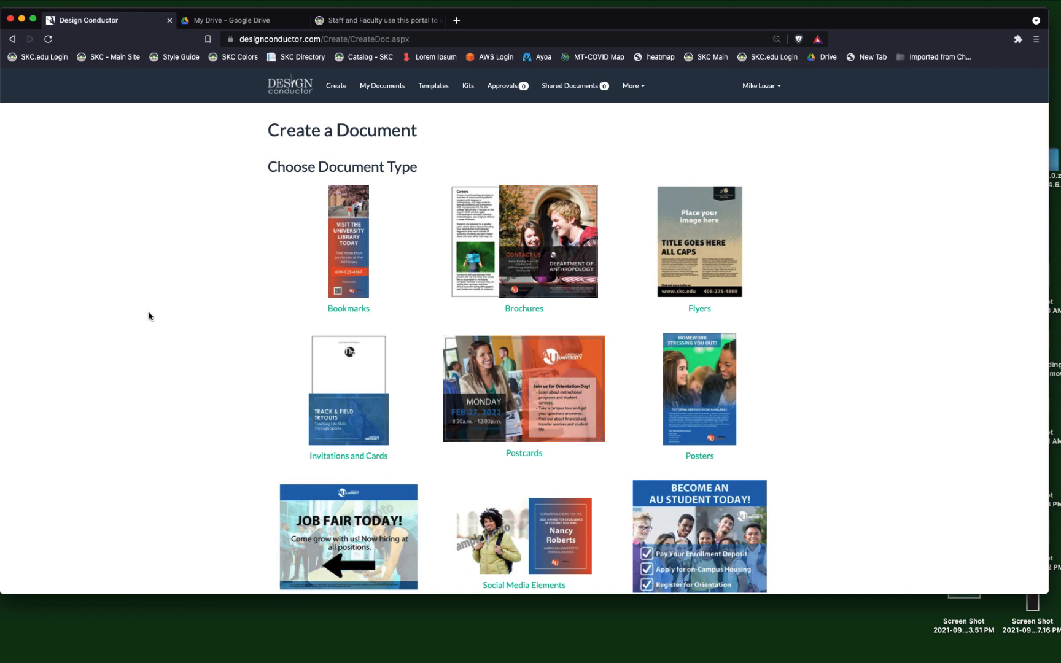
scroll(145, 316, down, 3)
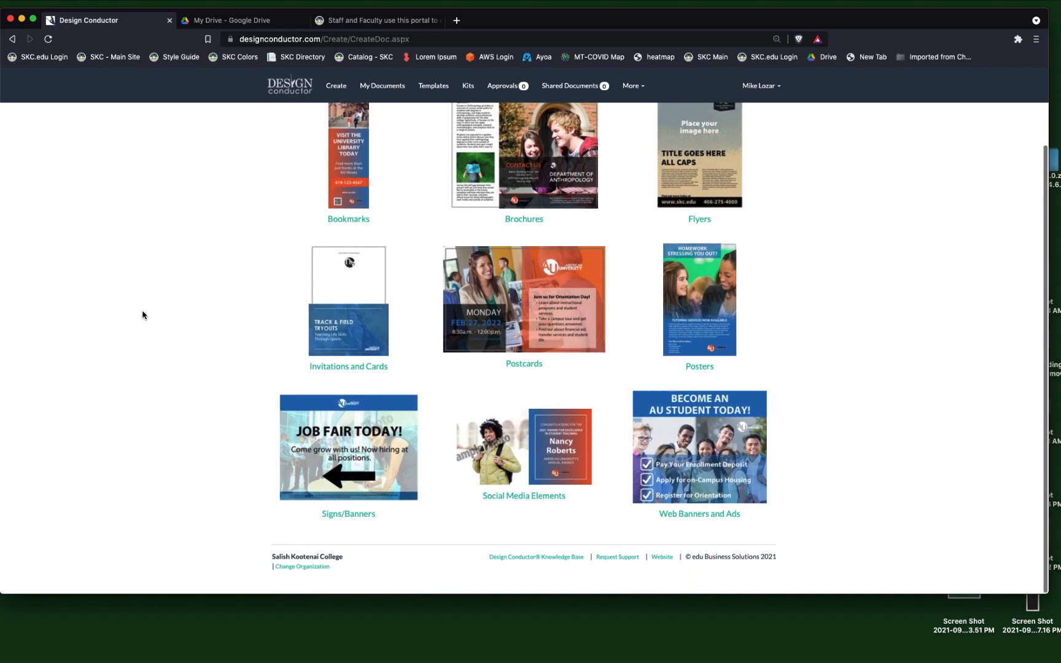
scroll(142, 314, up, 3)
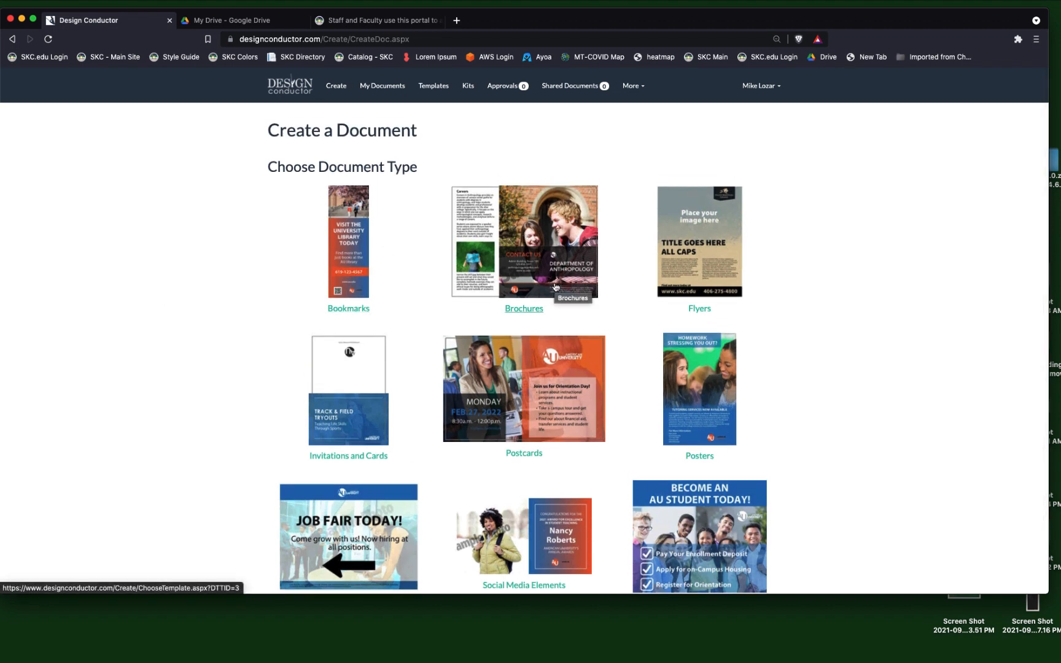
Examine the templates offered for flyers and brochures, returning to the document types after each.
click(680, 259)
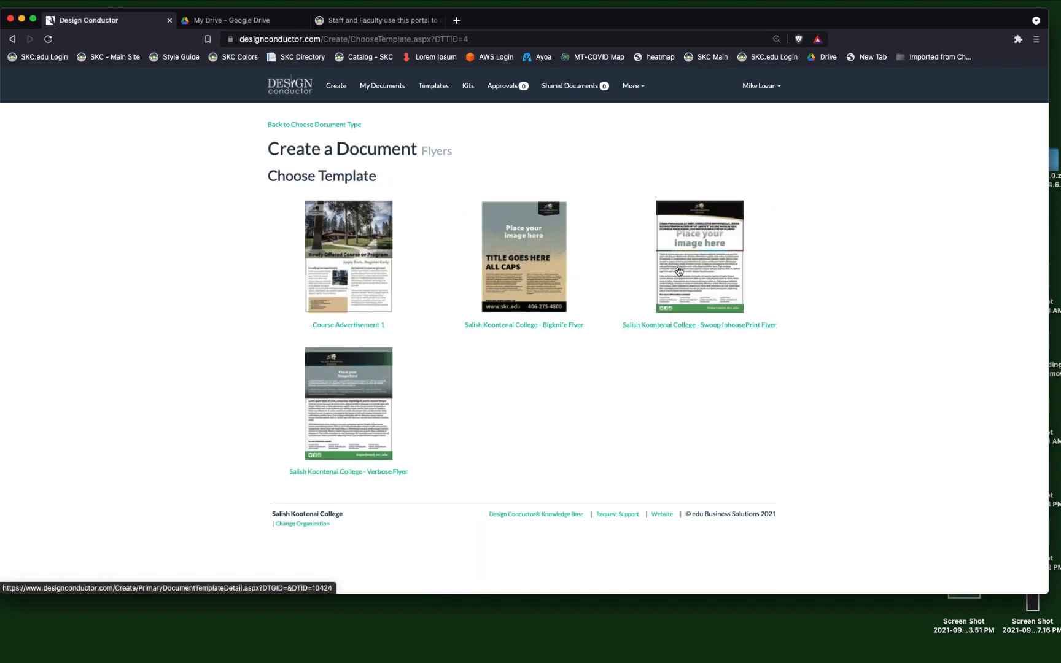
click(303, 126)
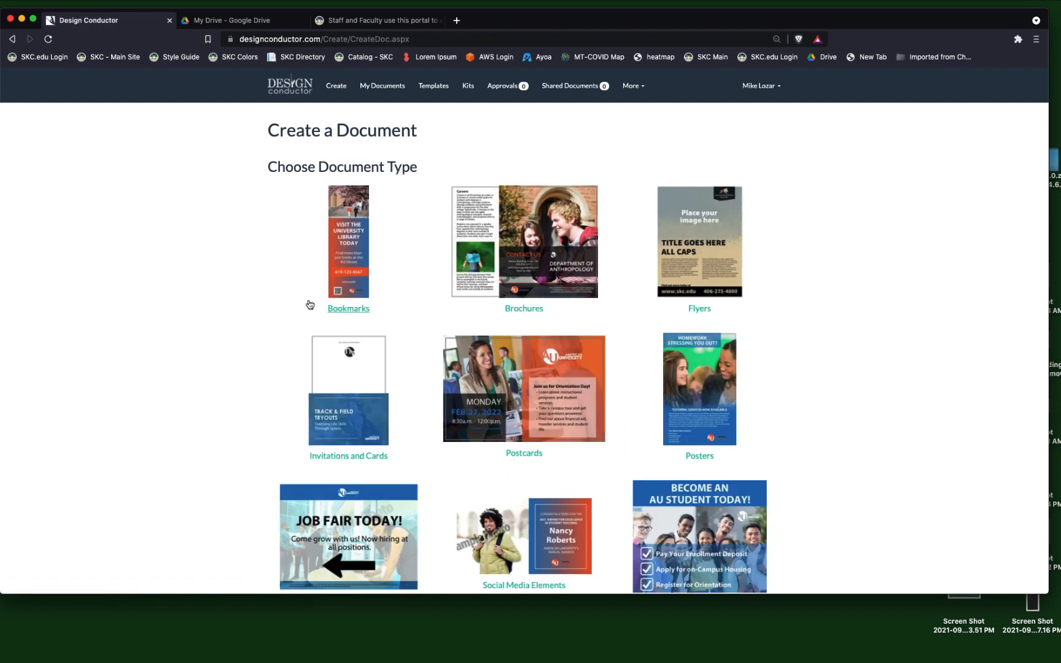
click(489, 262)
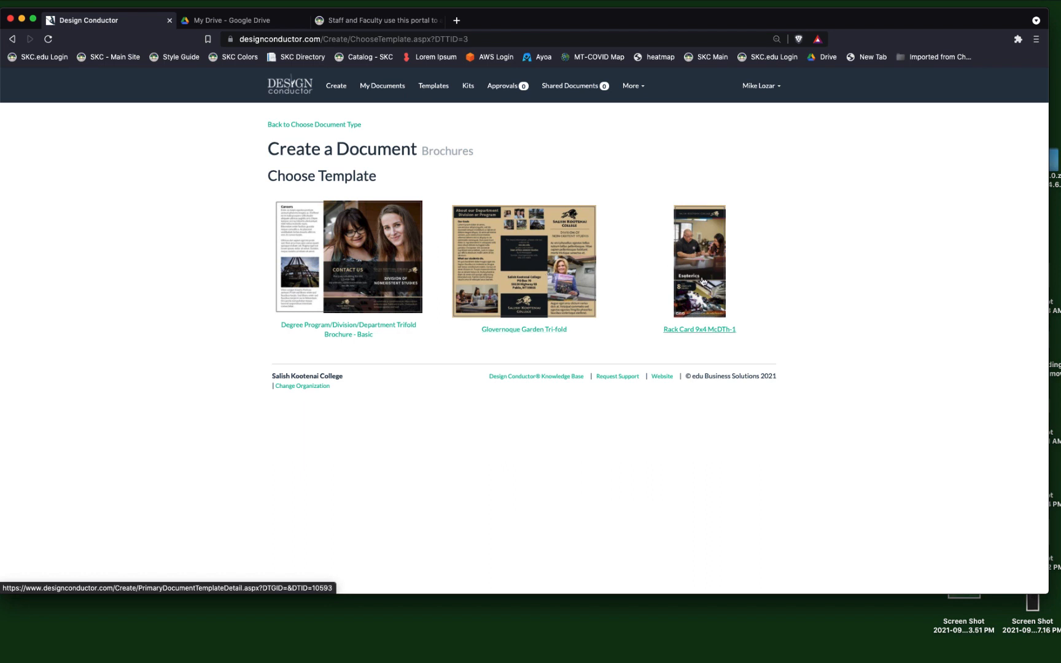
click(298, 127)
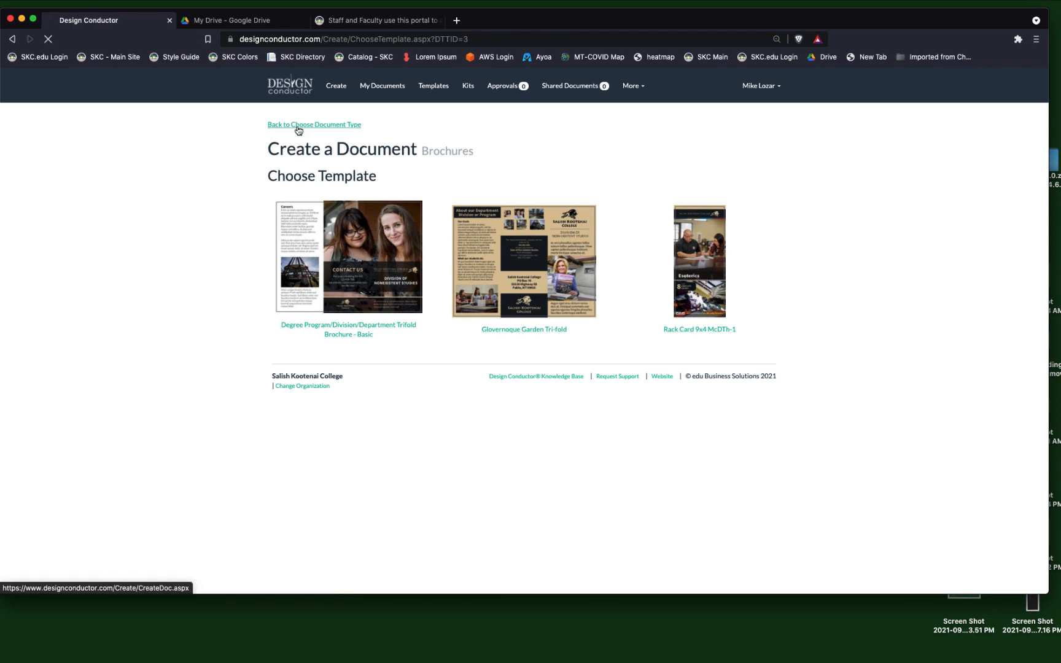
Examine the templates offered for signs/banners, web banners and ads, and social media elements, returning to the document types after each.
scroll(197, 266, down, 3)
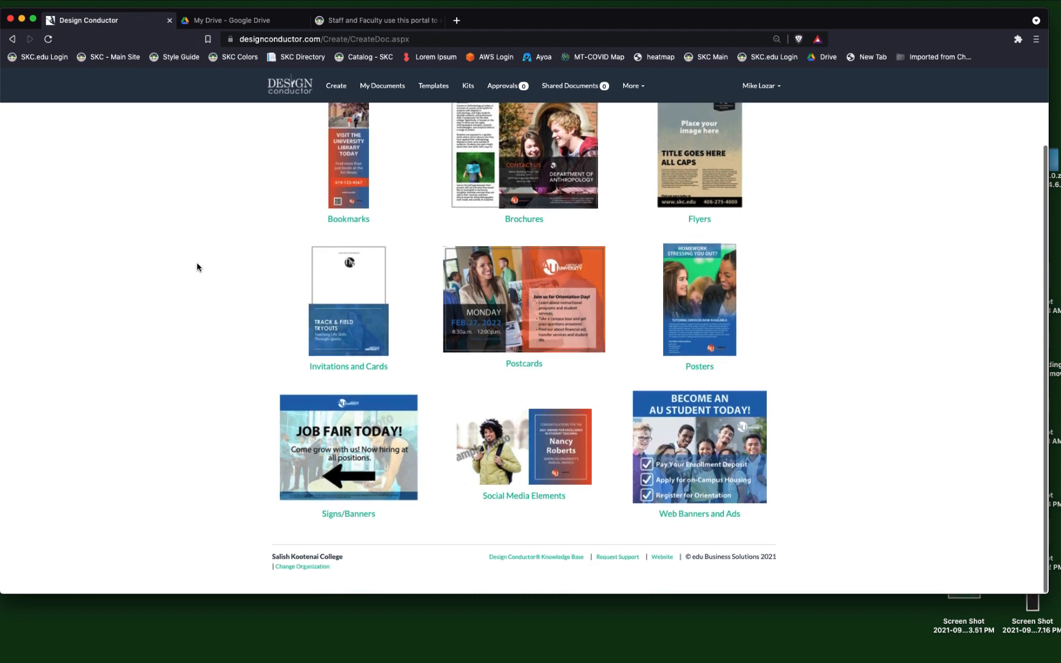
click(354, 446)
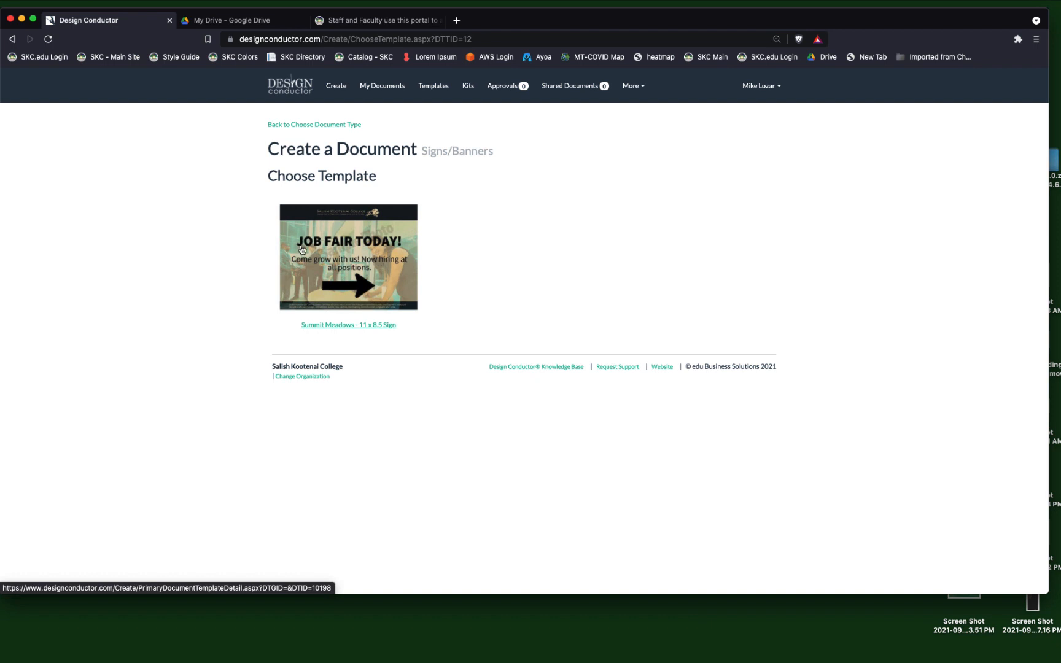
click(294, 125)
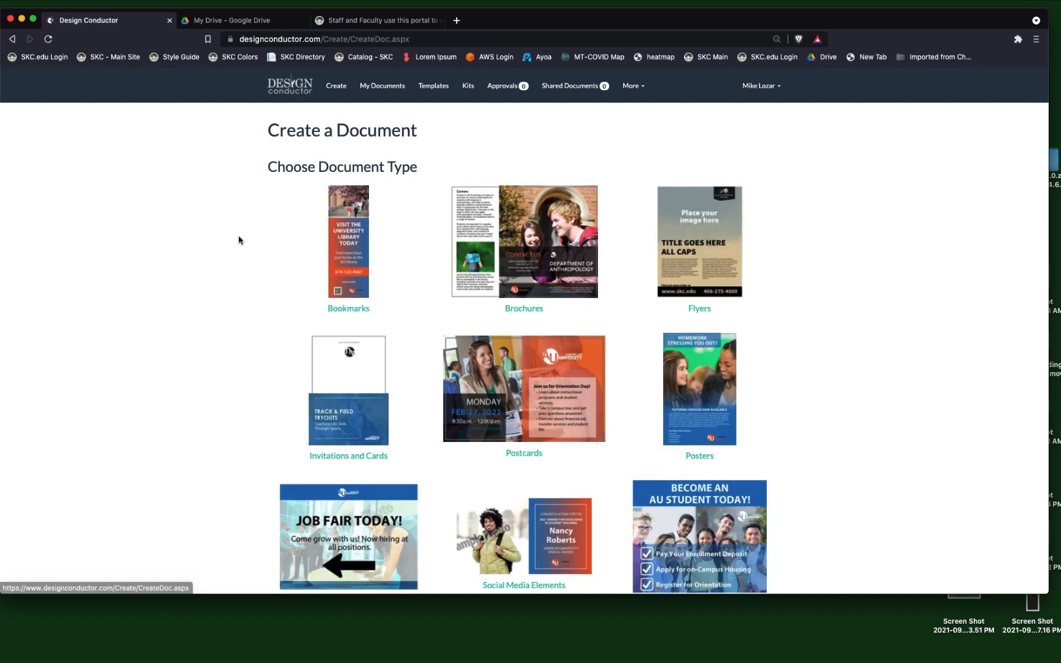
scroll(242, 240, down, 3)
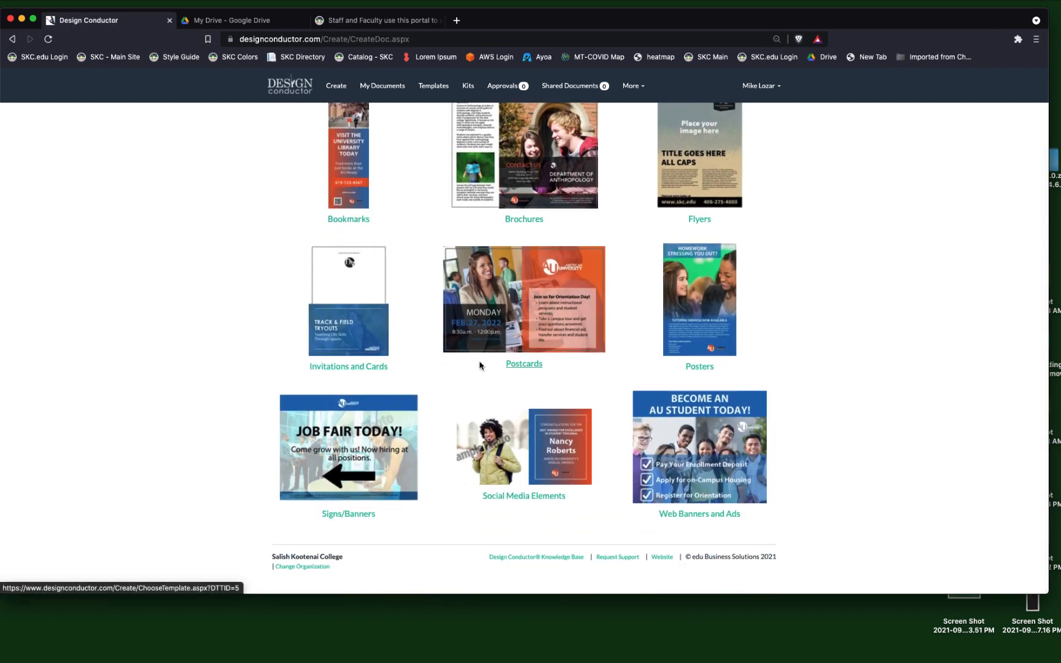
click(702, 436)
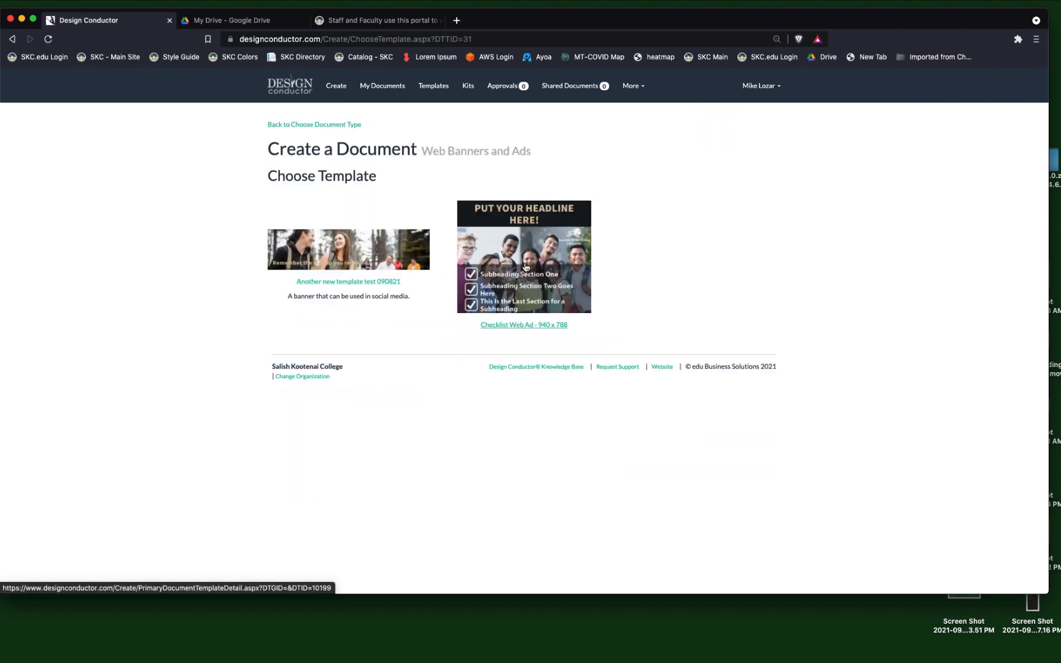
click(317, 127)
scroll(504, 368, down, 3)
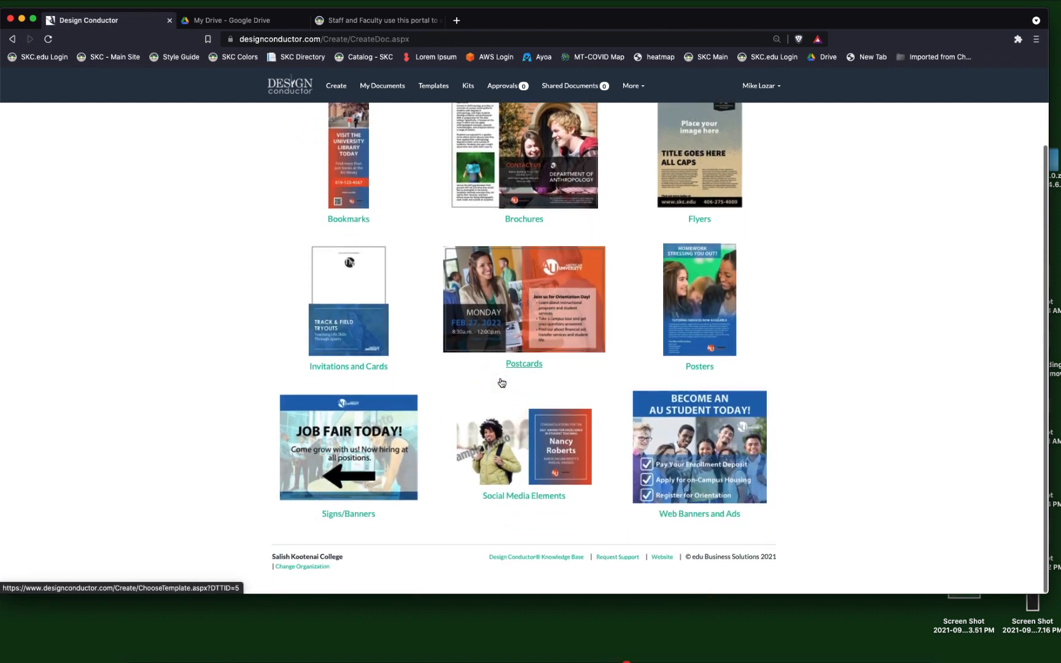
click(536, 436)
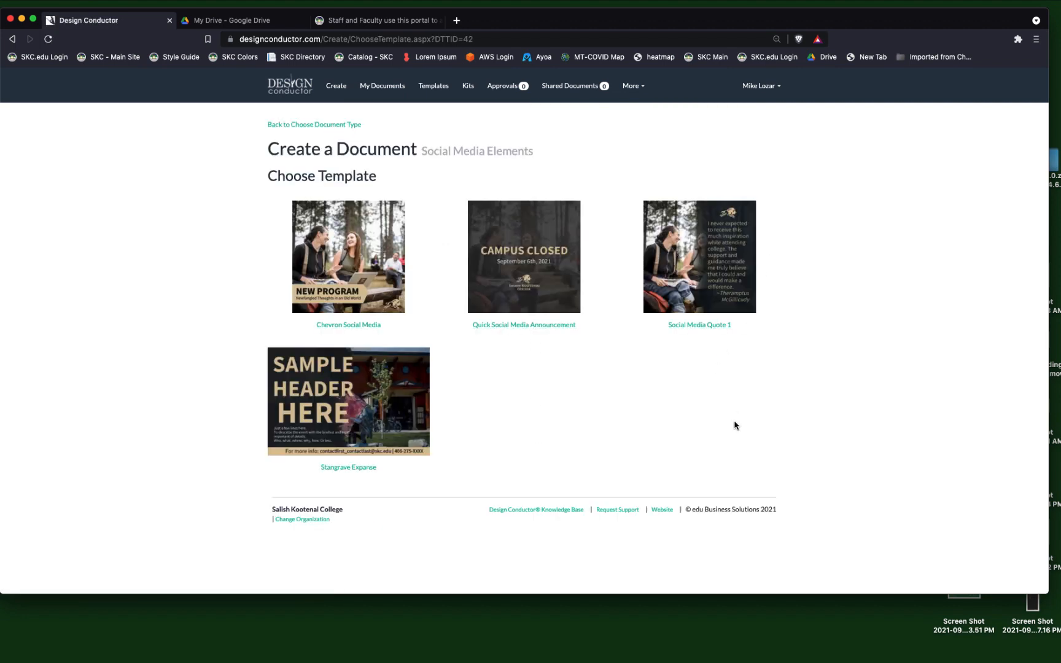
click(303, 127)
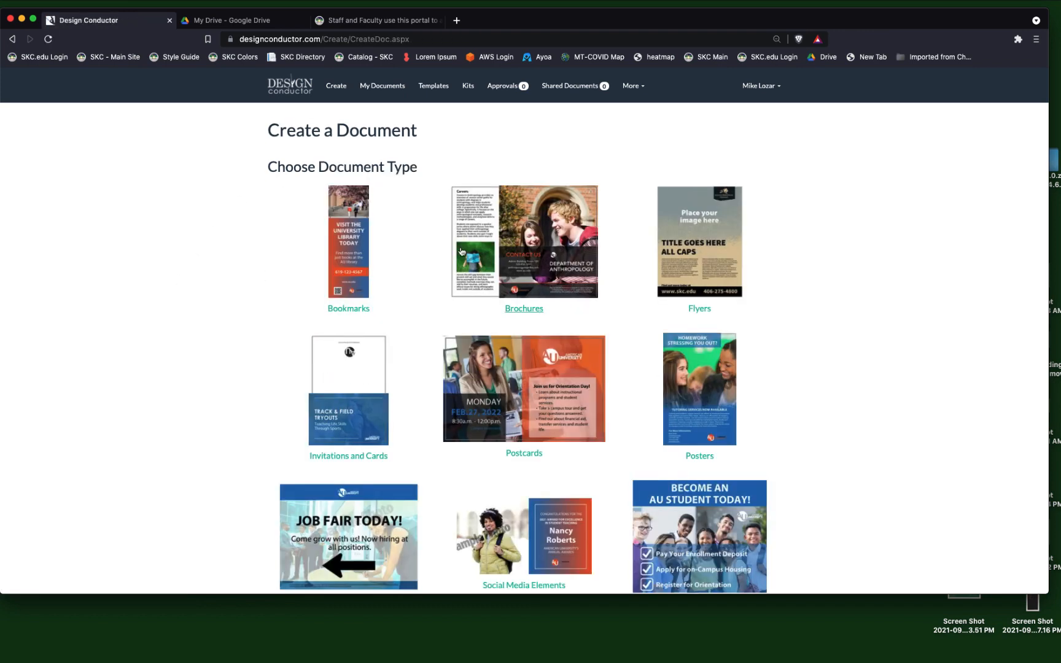
Create a flyer from the Course Advertisement 1 template and name the document "Esoterics 101 New Course Announcement".
click(698, 265)
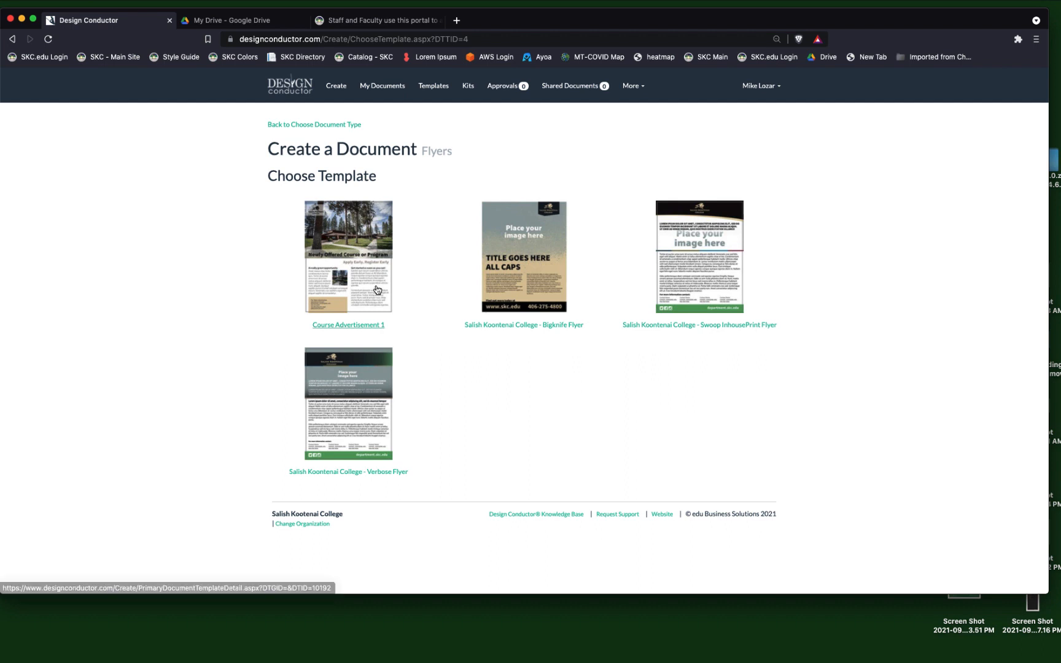
click(356, 263)
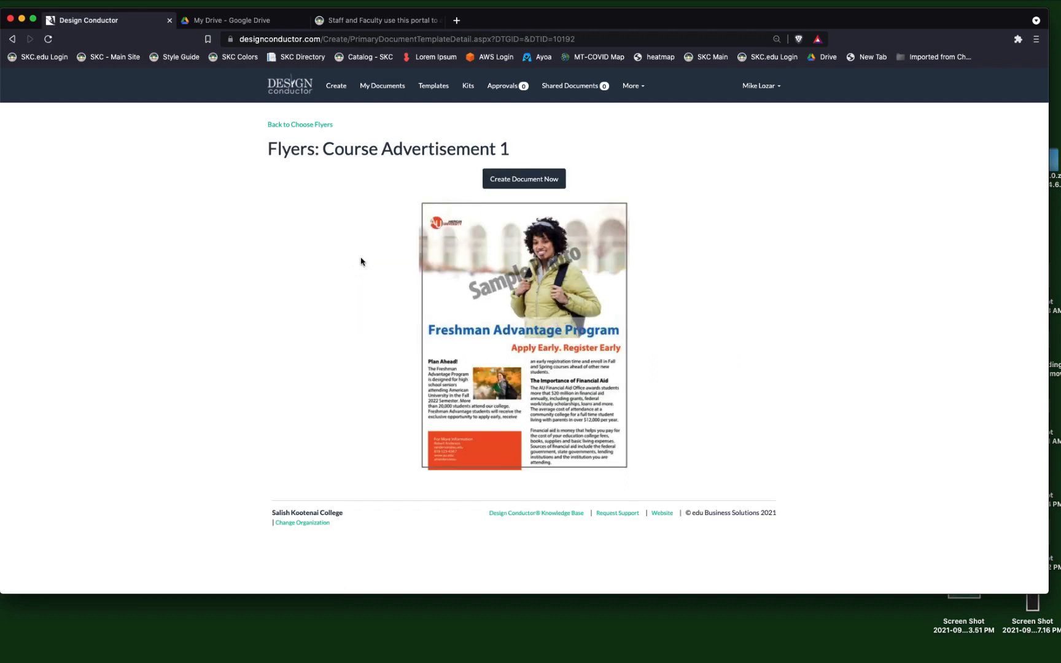
click(539, 185)
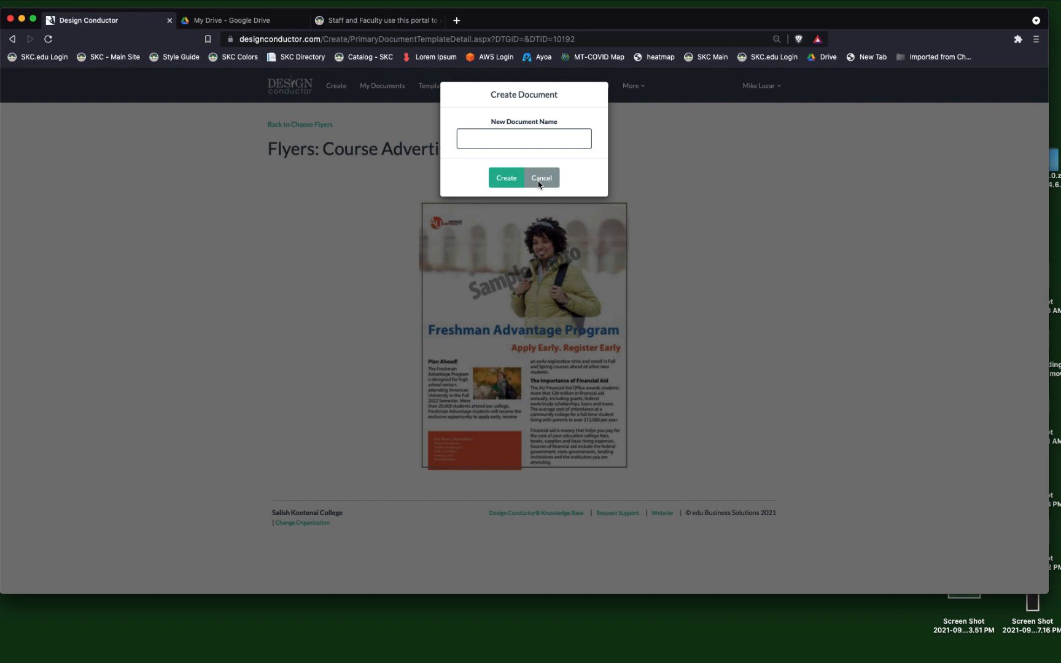
text(Esoterics)
text(101 New Course Announc)
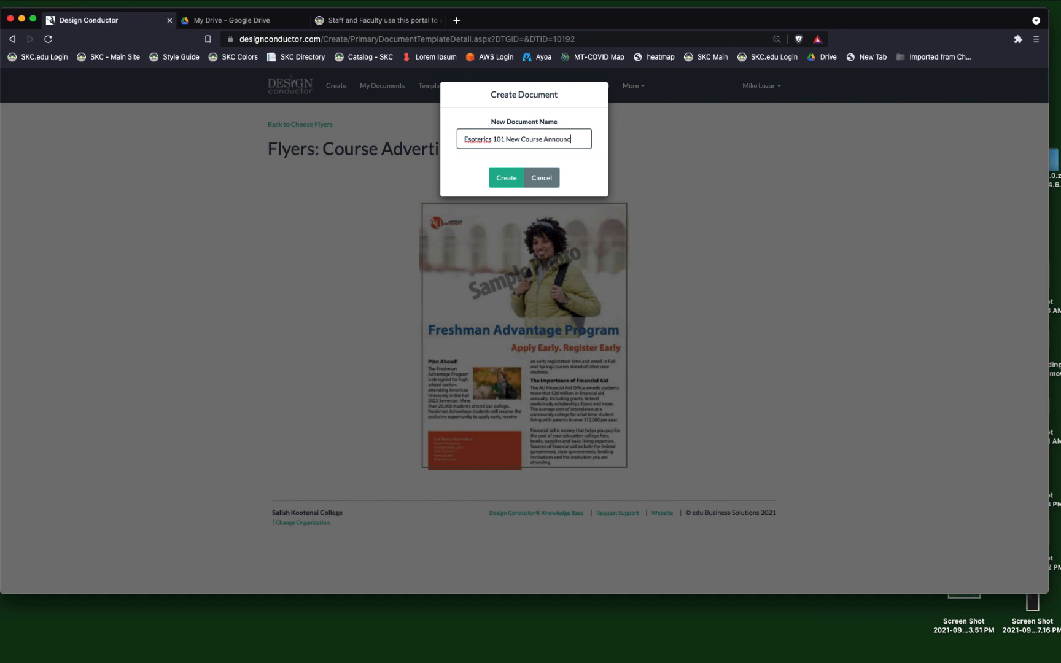
text(ement)
click(507, 178)
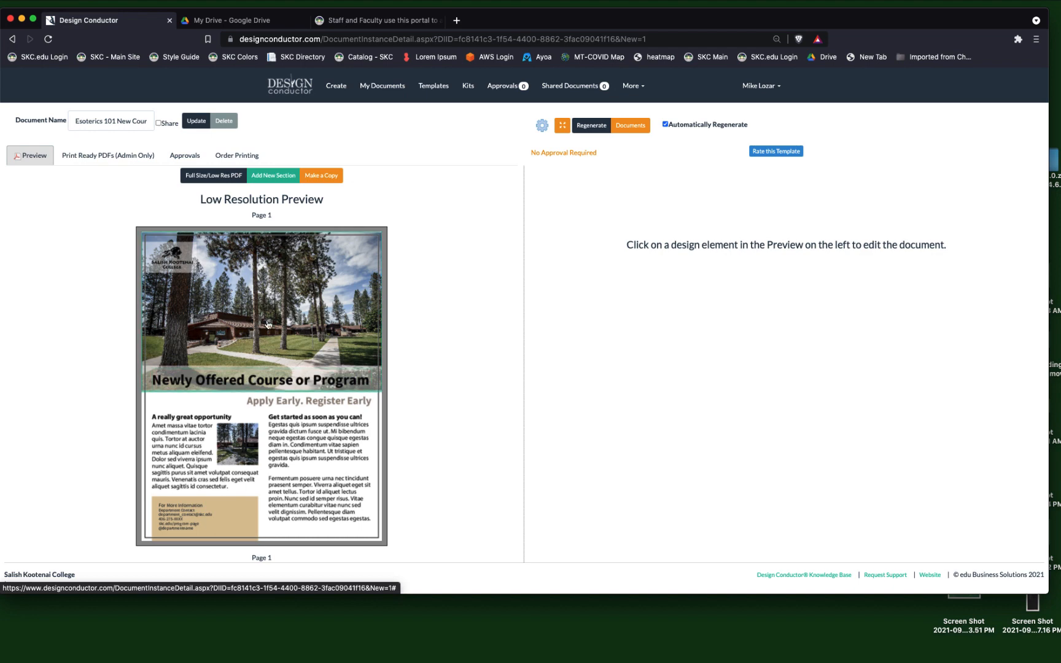
Replace the flyer's header text with "Esoterics 101: A New Evolution in Thought".
click(236, 382)
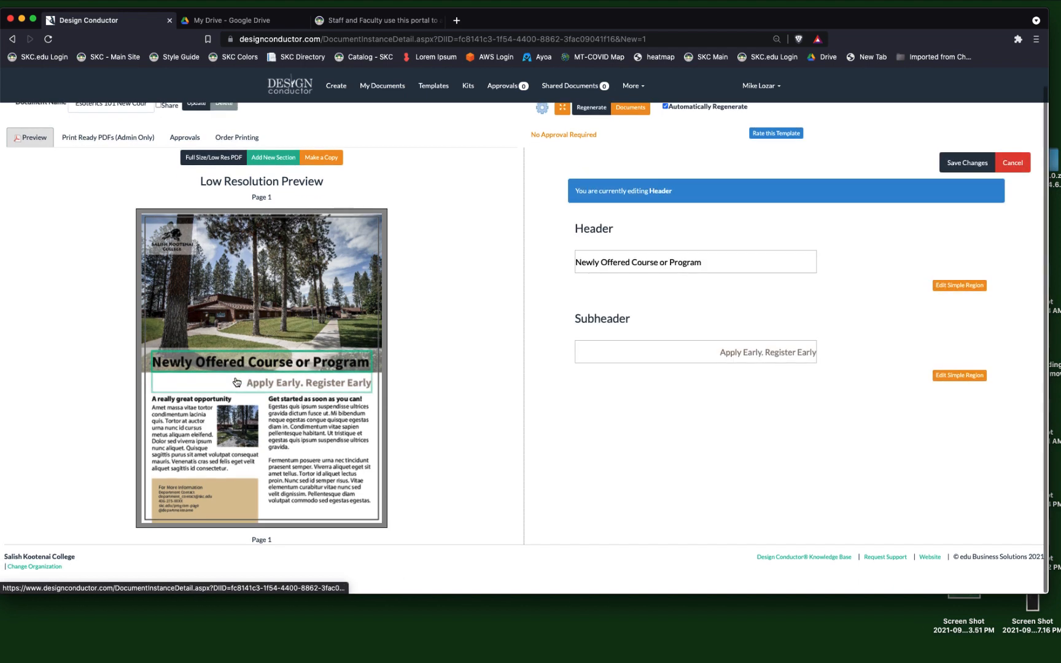
drag(709, 263, 561, 262)
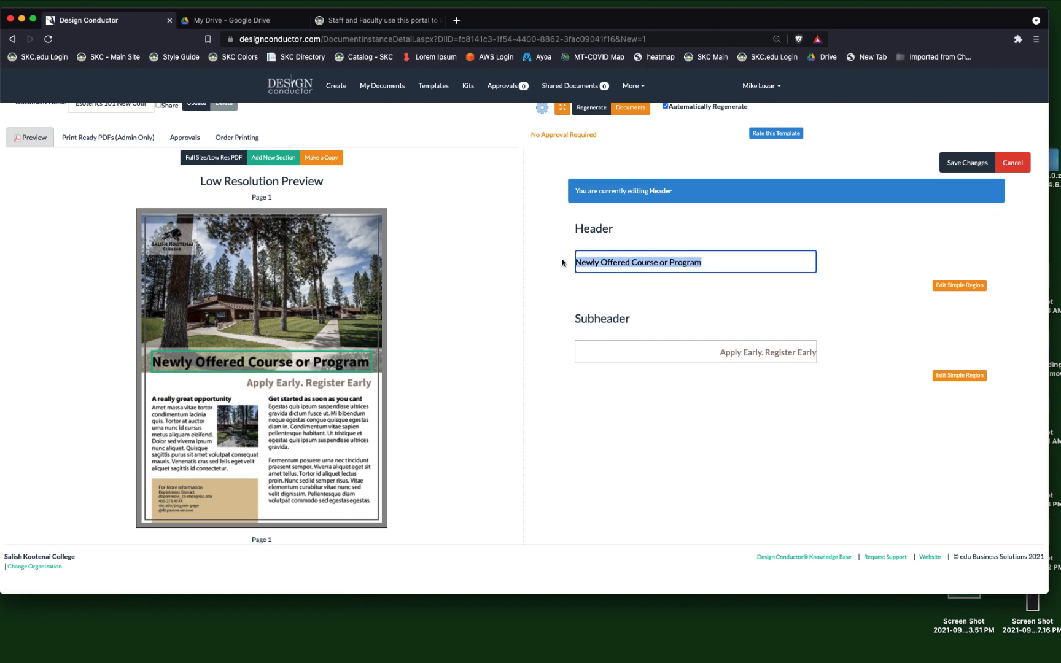
text(E)
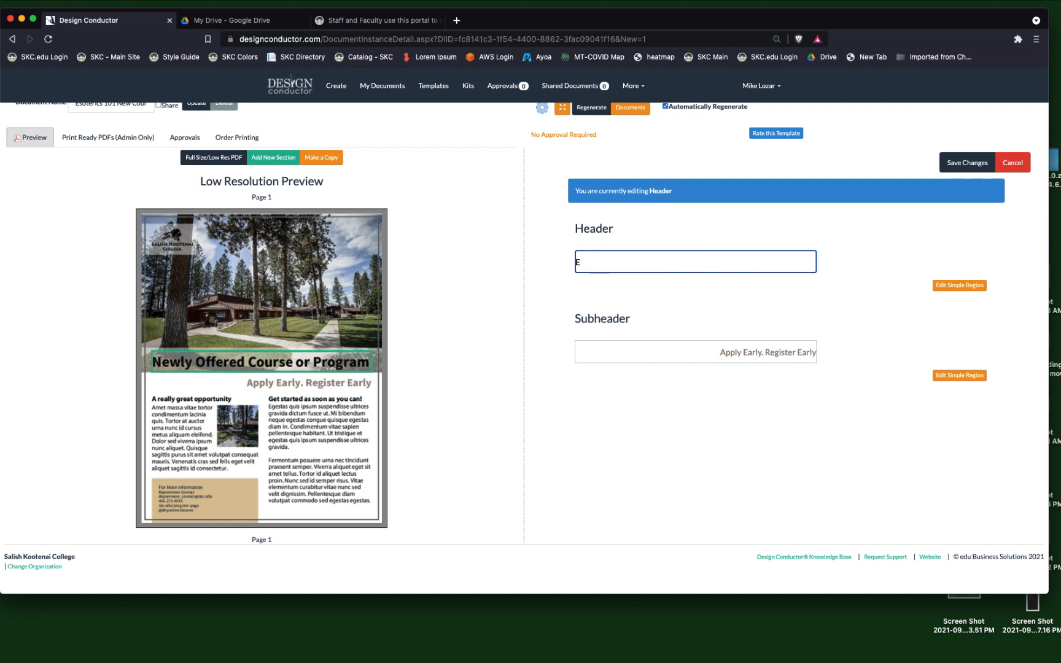
text(soteric)
text(s 101)
text(: A Ne)
text(w Eveolution)
text(tion in)
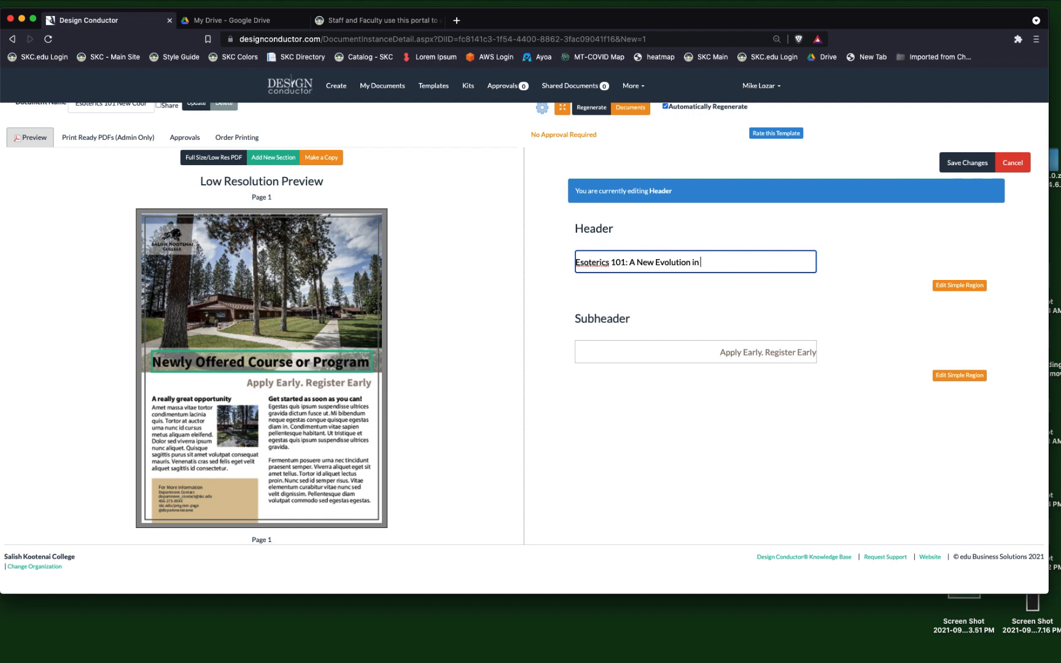
text( Thought)
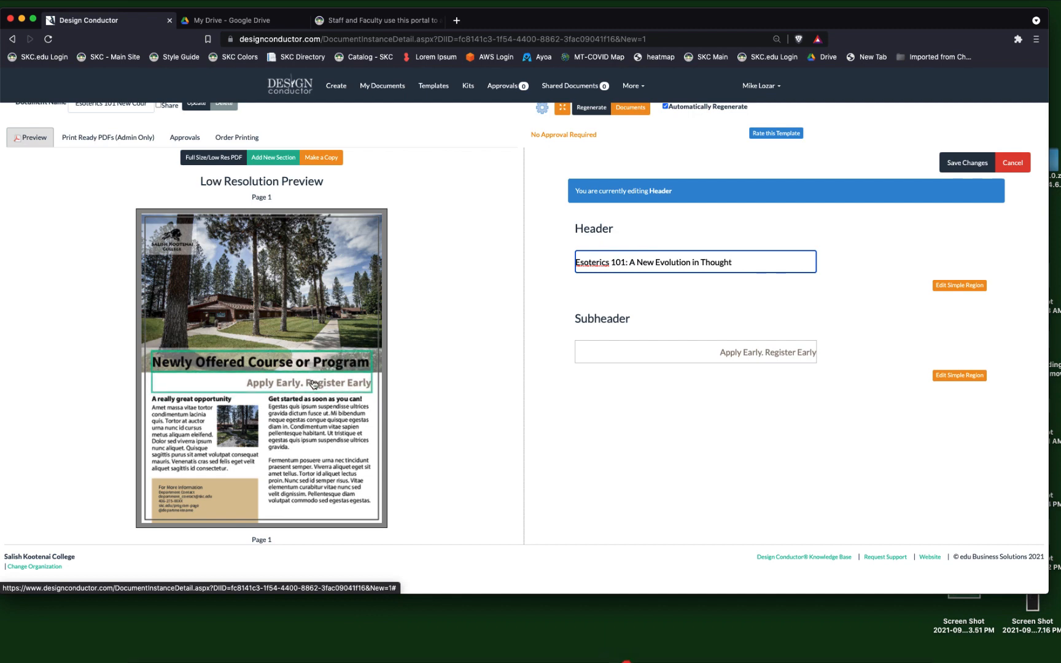
Replace the flyer's subheader text with "In nearly all phases of production".
triple_click(701, 358)
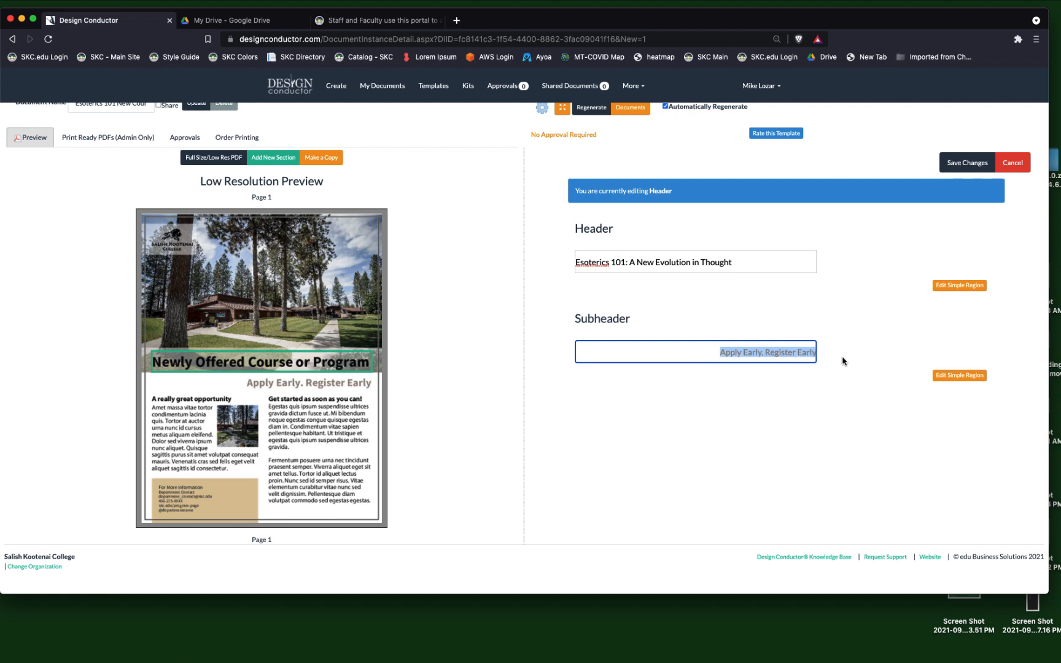
text(In n)
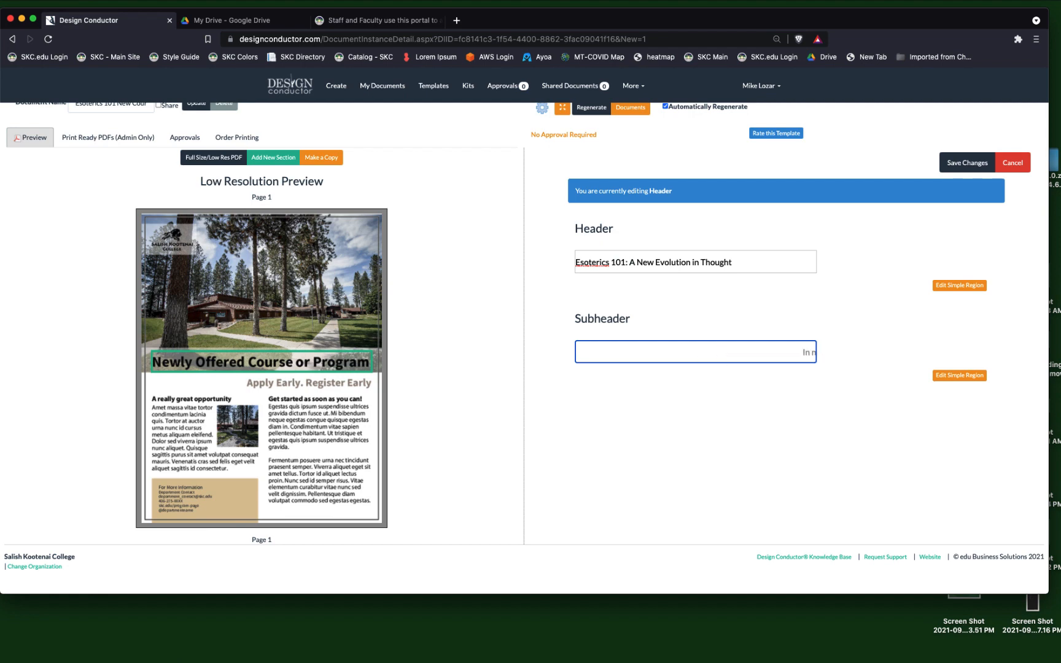
text(early all phases of production)
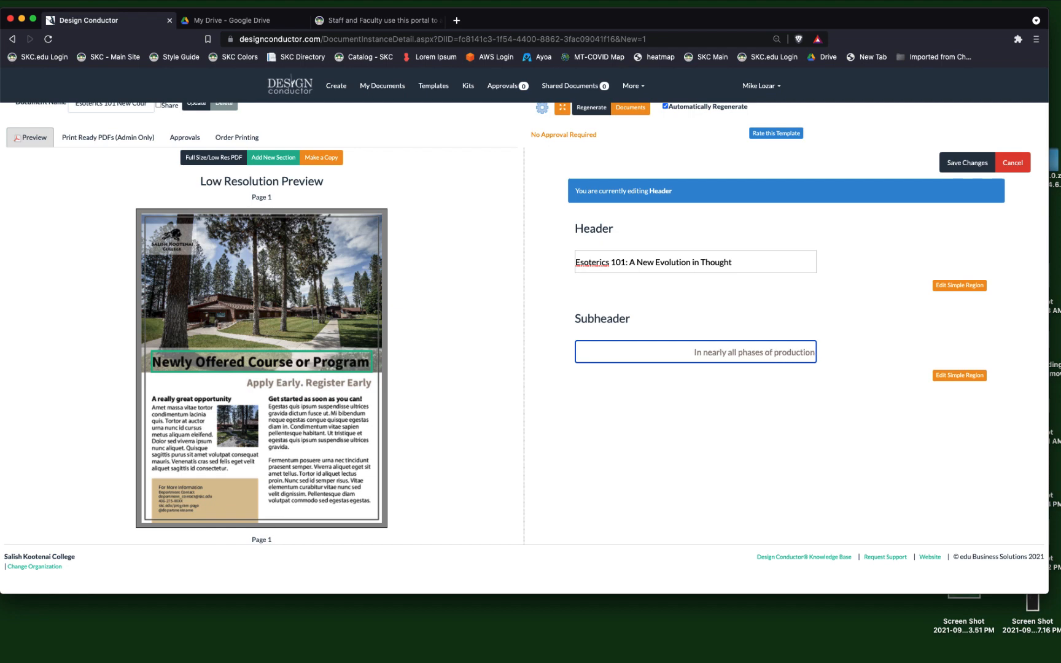
text( a new)
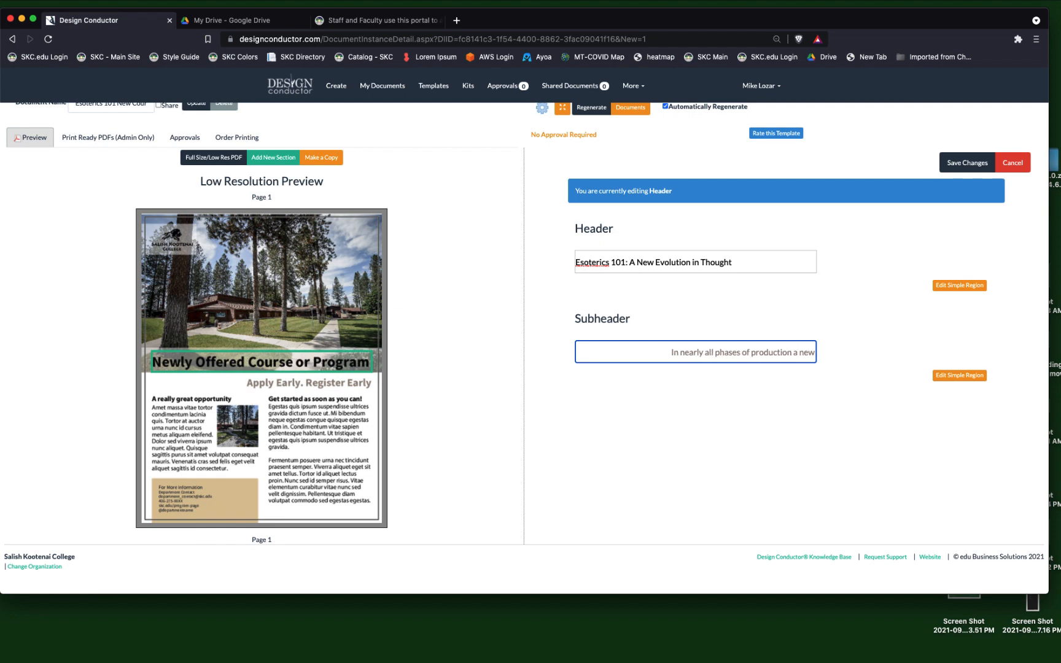
text( evel)
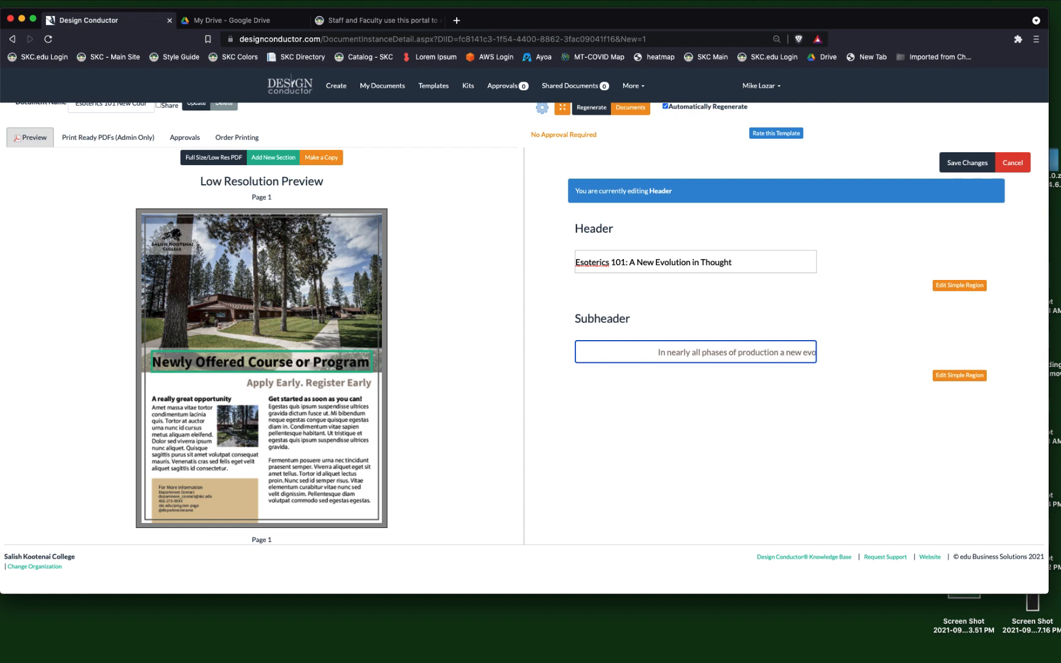
text(ution can b)
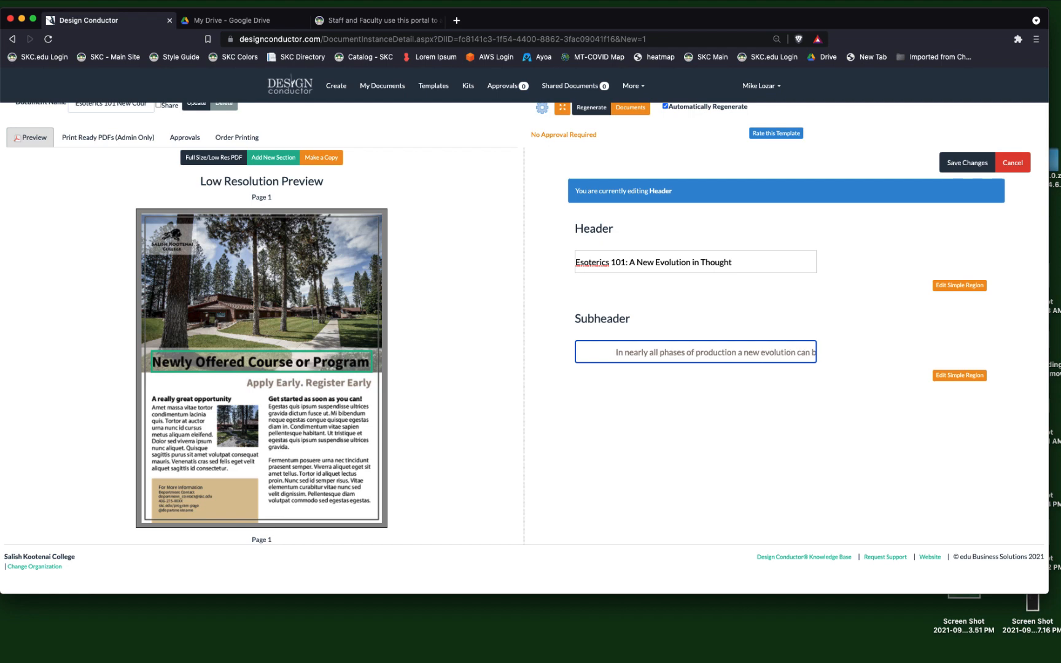
text(e found.)
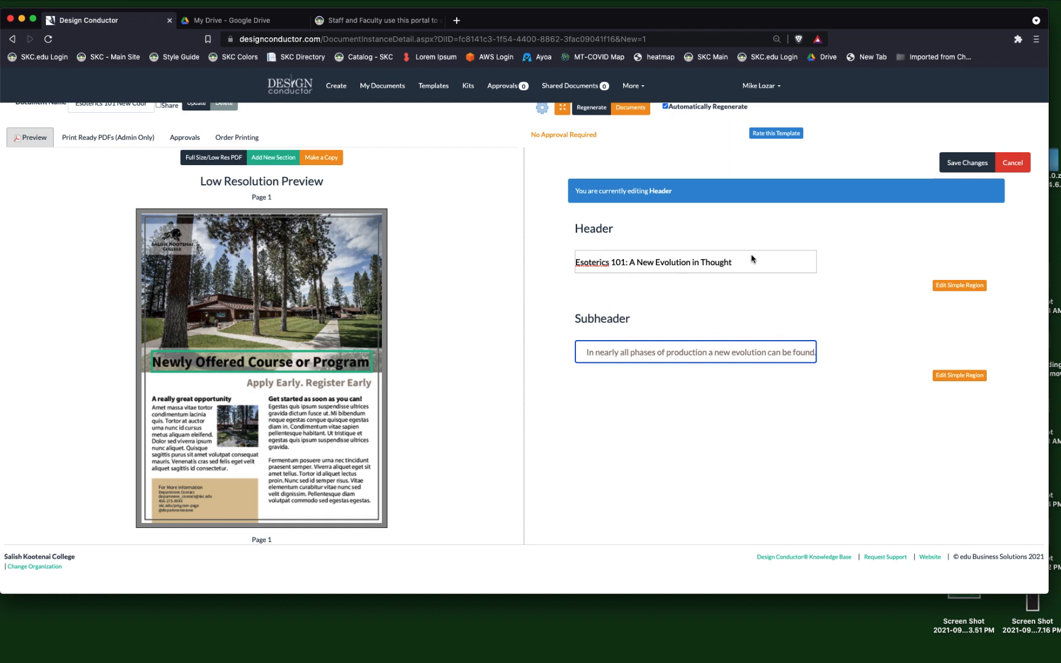
Complete the subheader as "In nearly all phases of production a new evolution can be found." and save the changes to the flyer.
click(966, 163)
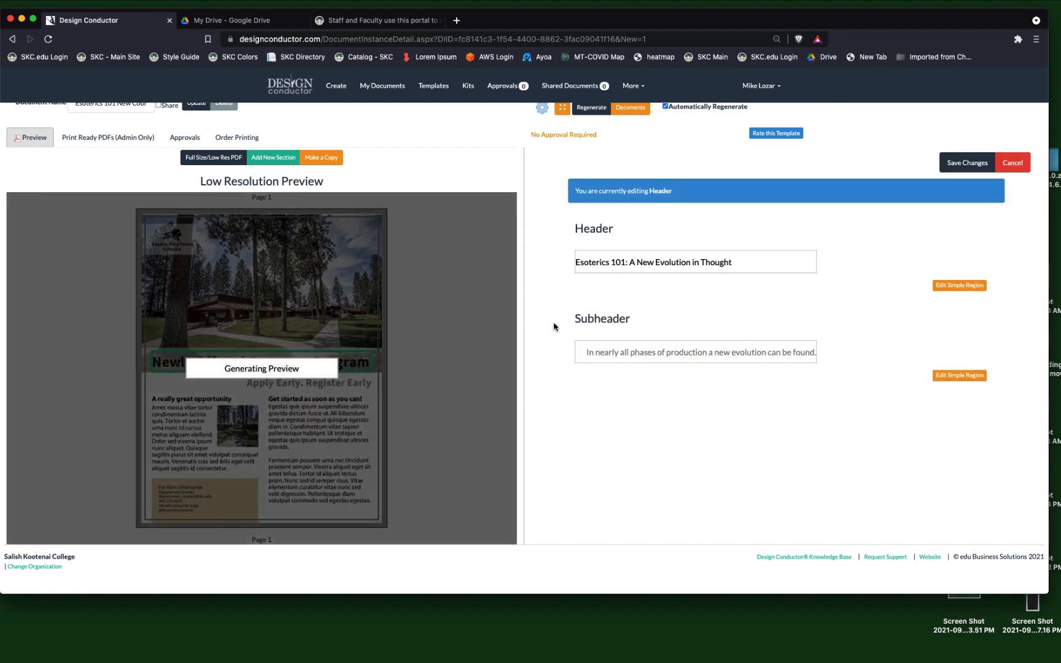
scroll(554, 327, up, 1)
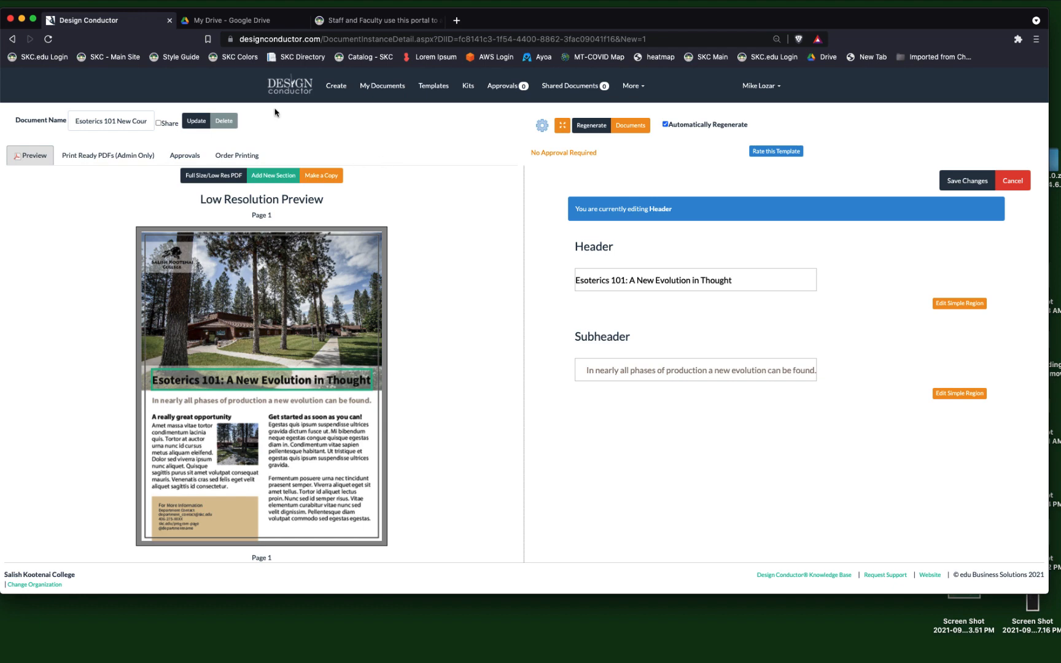
Switch to Google Drive and open the Design Resources shared drive.
click(241, 22)
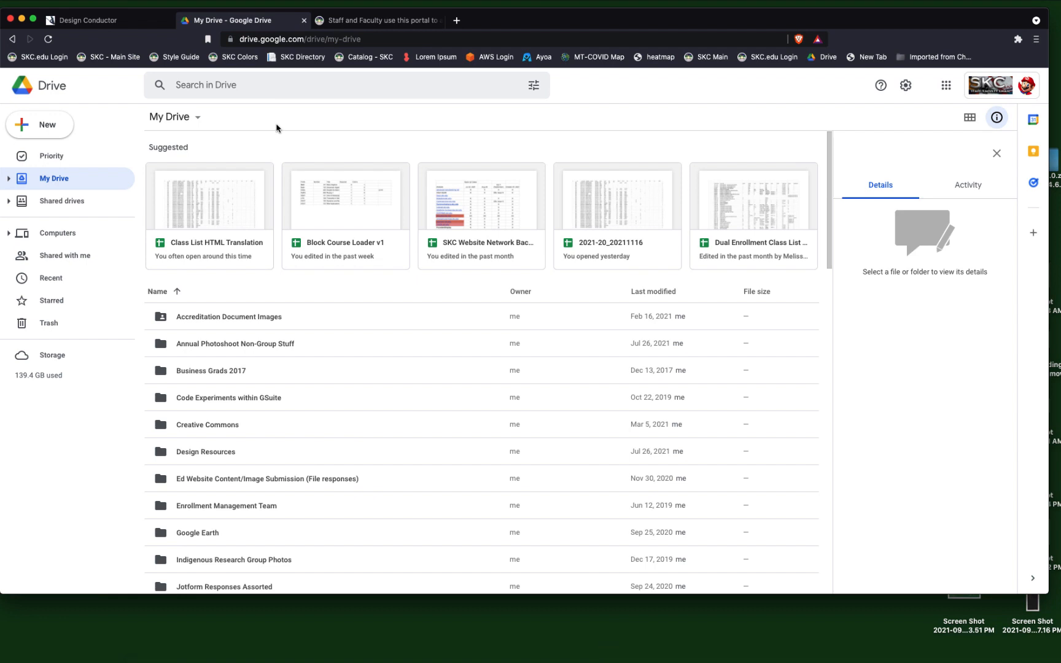
click(67, 202)
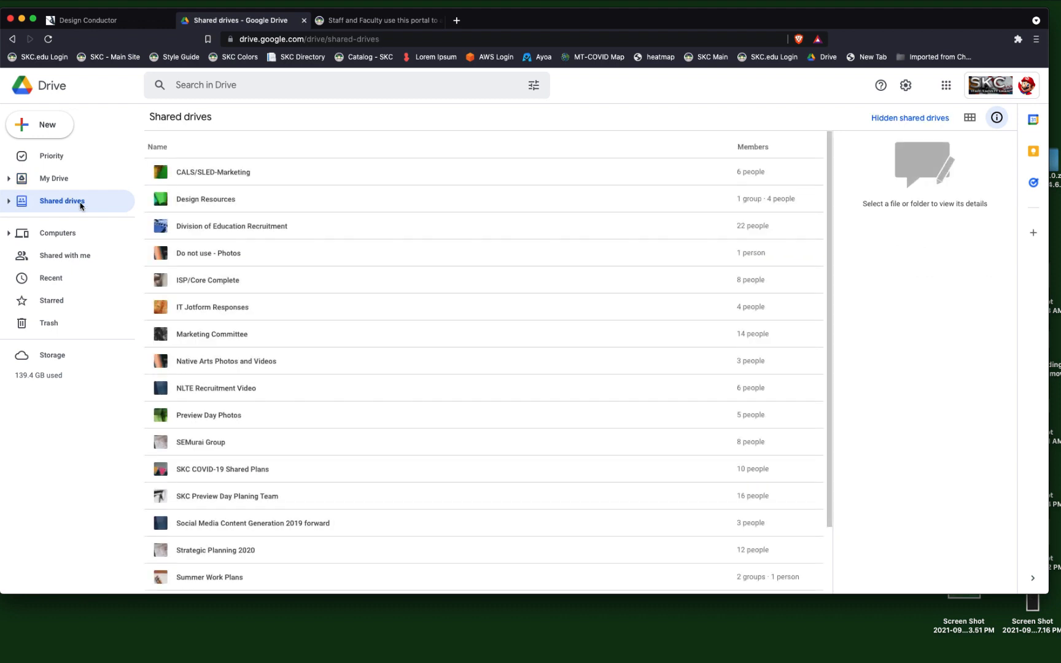
click(193, 200)
double_click(193, 200)
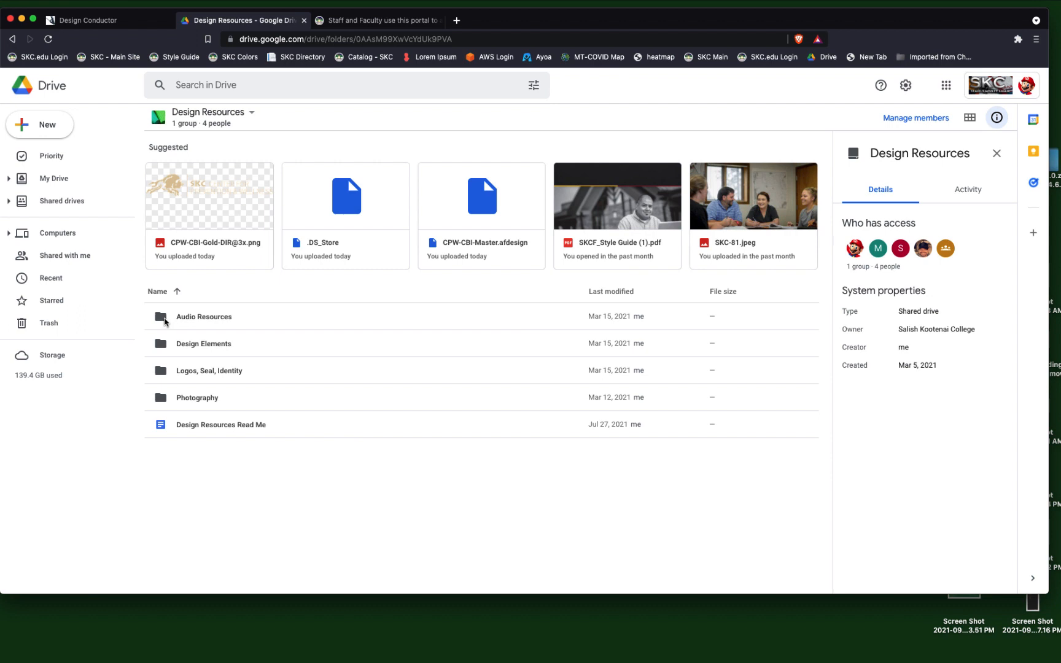
Open the Dept-Prog Marks folder within the Department - Program CBIs of the Logos, Seal, Identity resources.
click(162, 399)
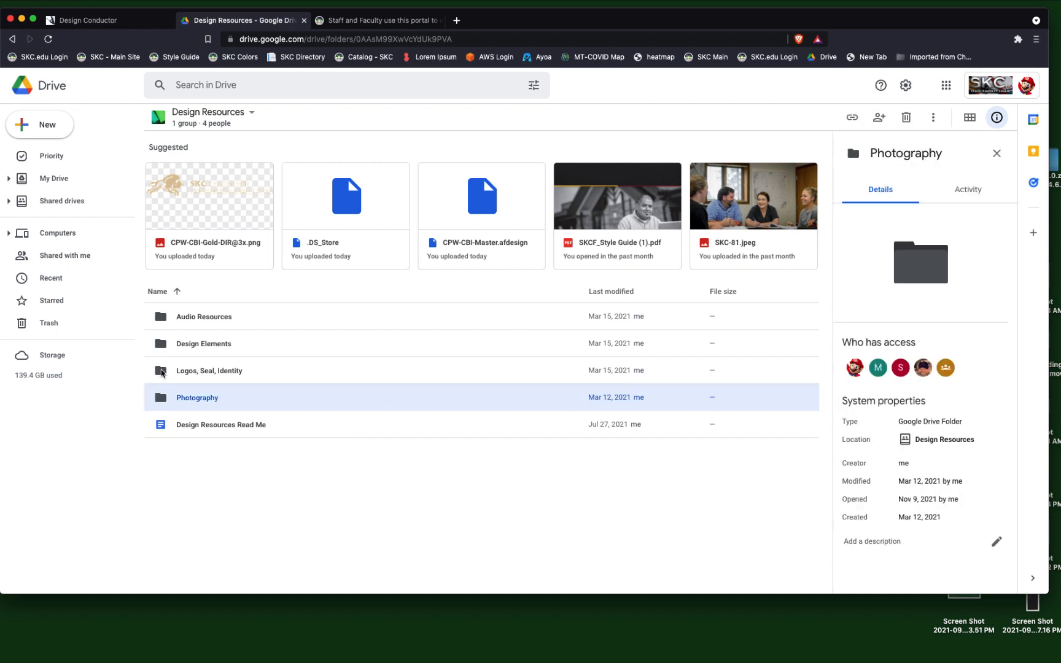
click(162, 373)
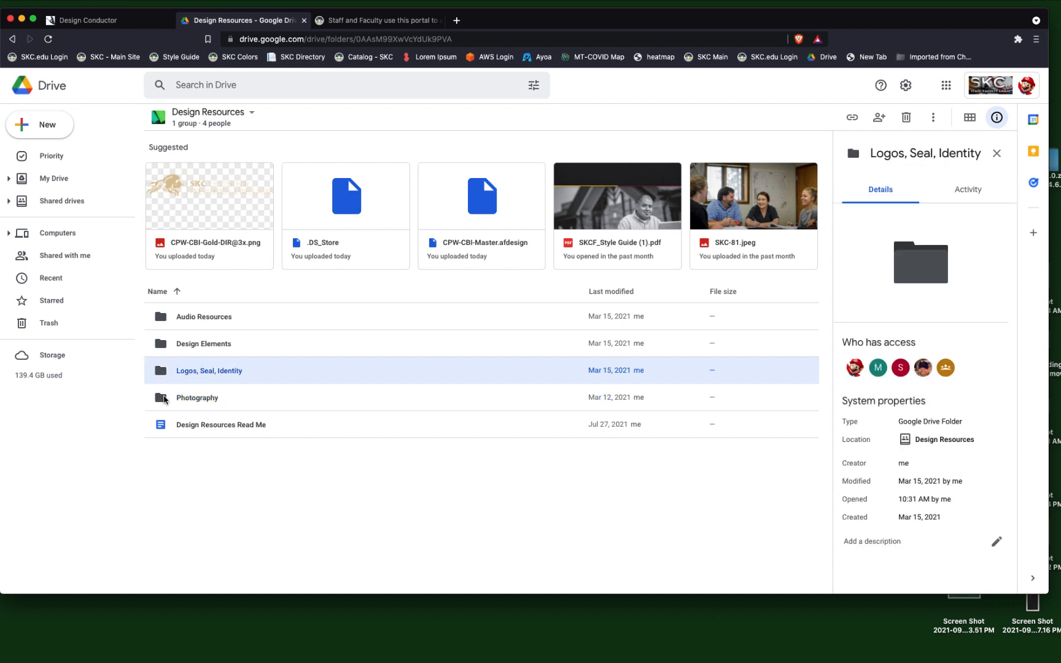
double_click(163, 373)
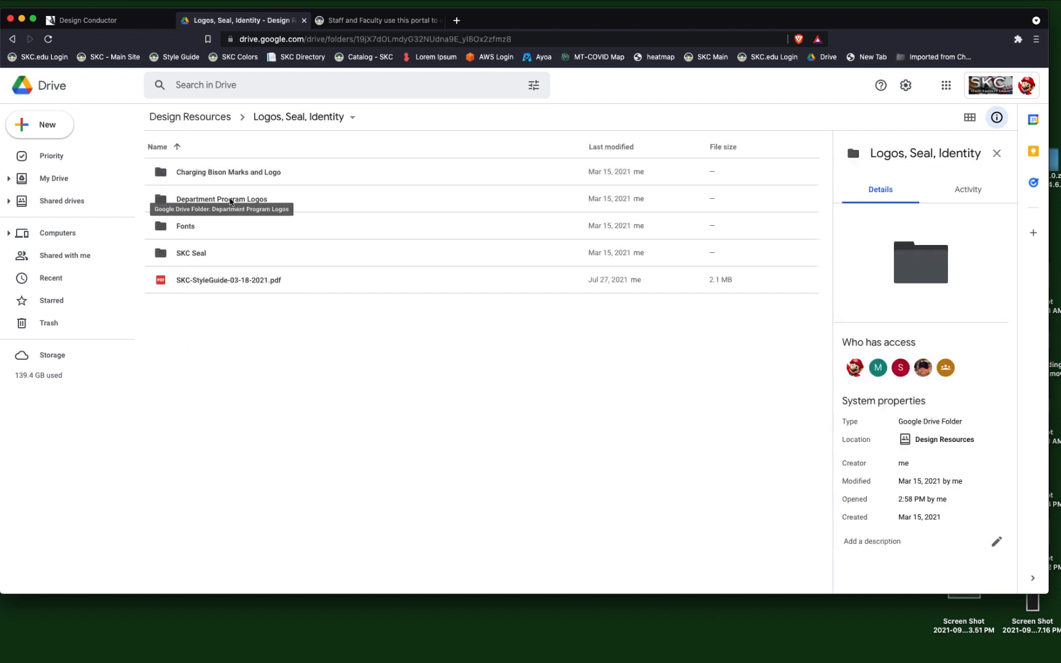
double_click(162, 200)
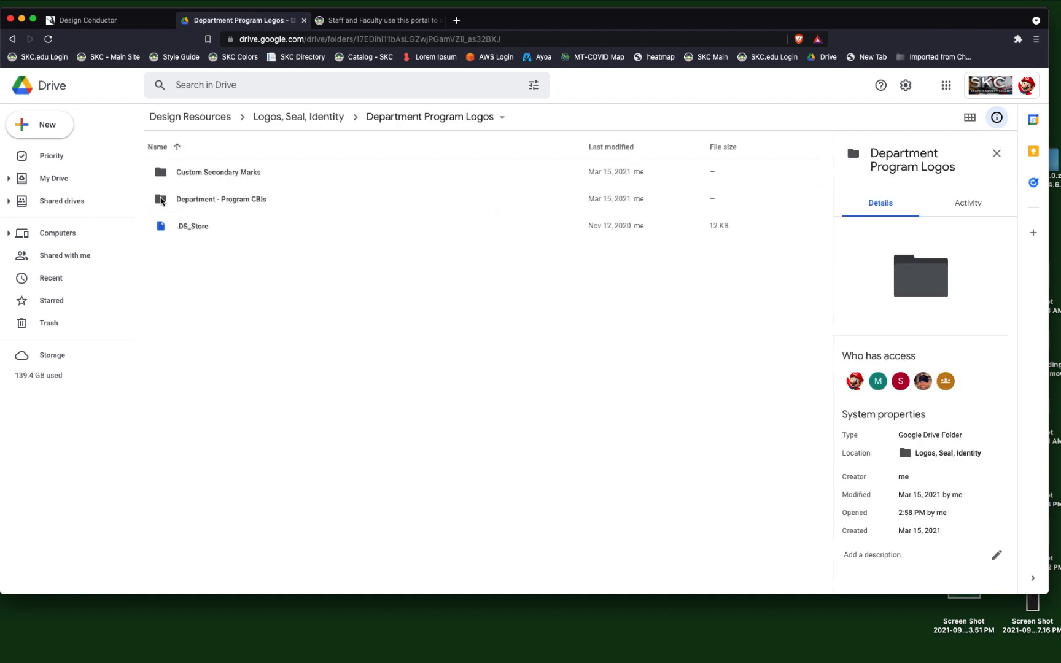
double_click(162, 200)
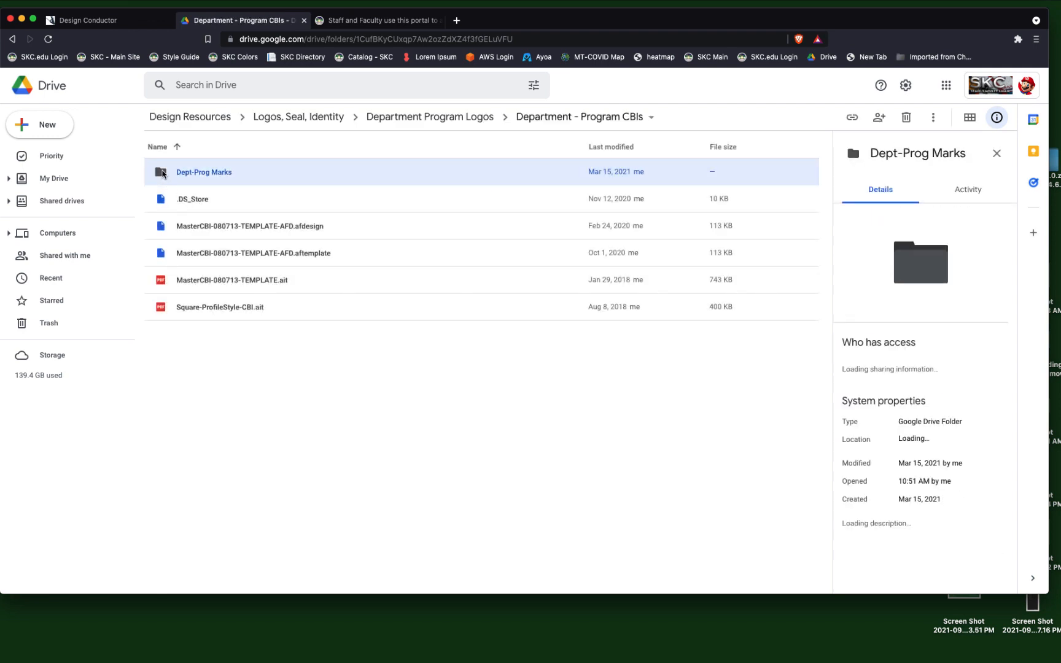
double_click(164, 174)
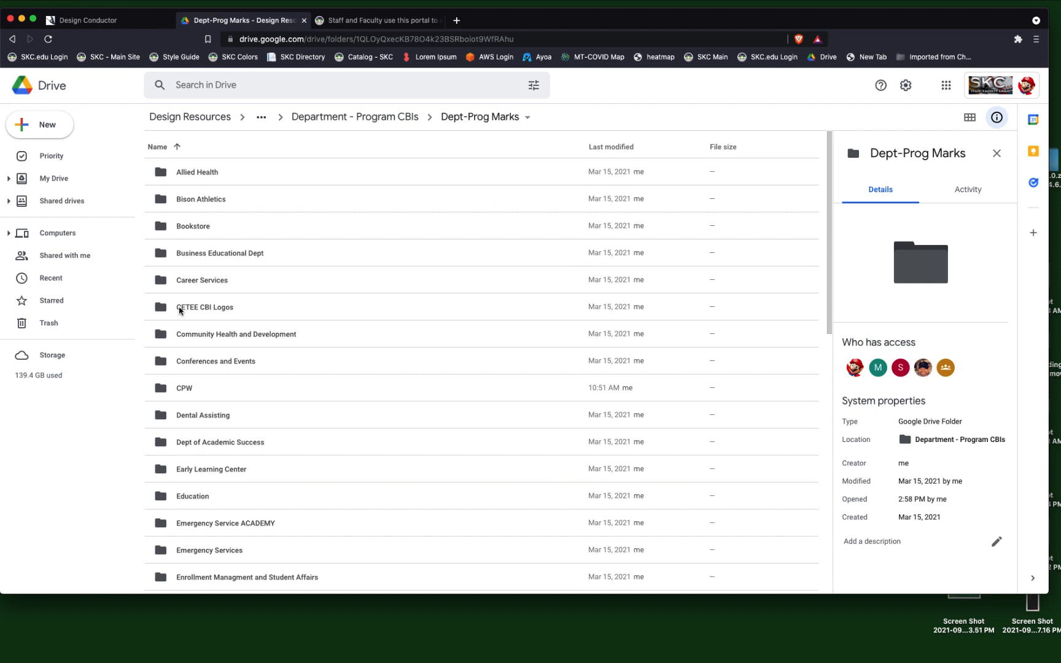
click(162, 281)
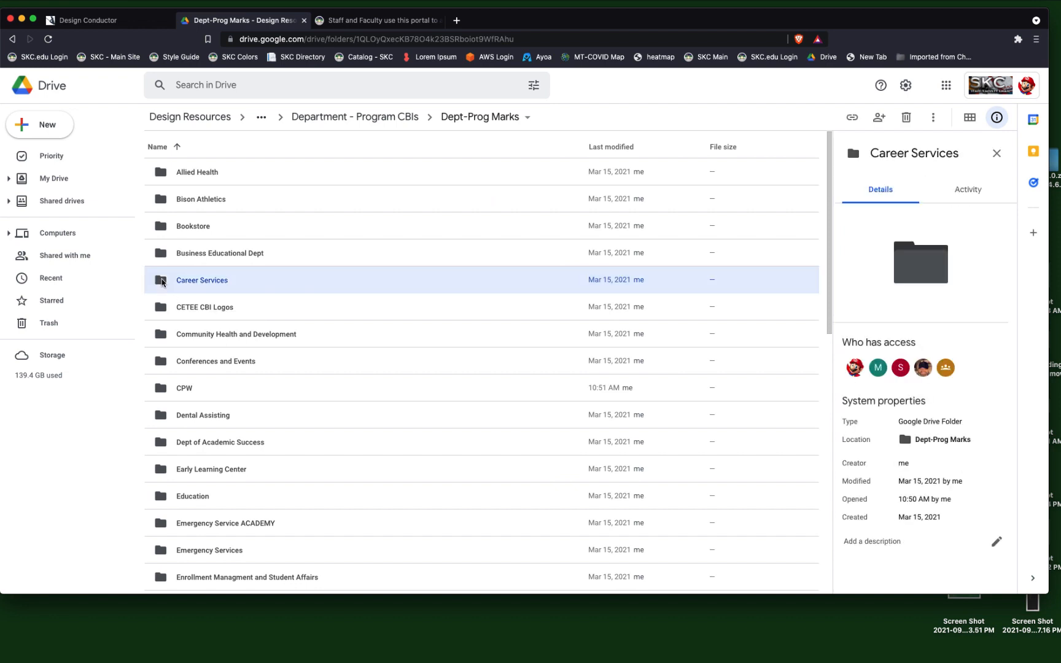
double_click(163, 393)
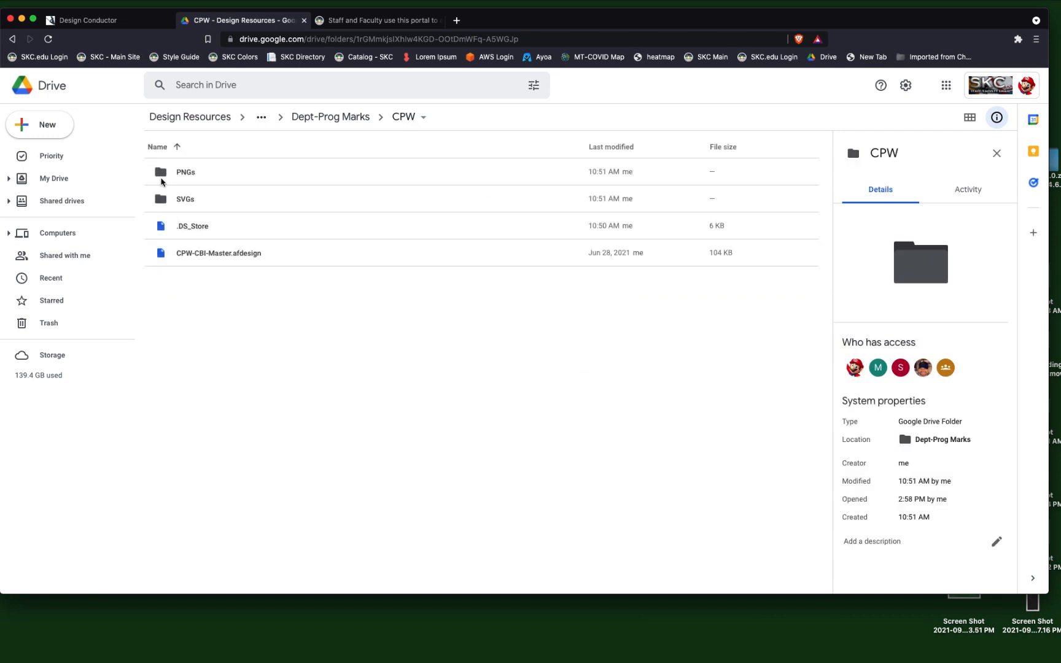
double_click(162, 175)
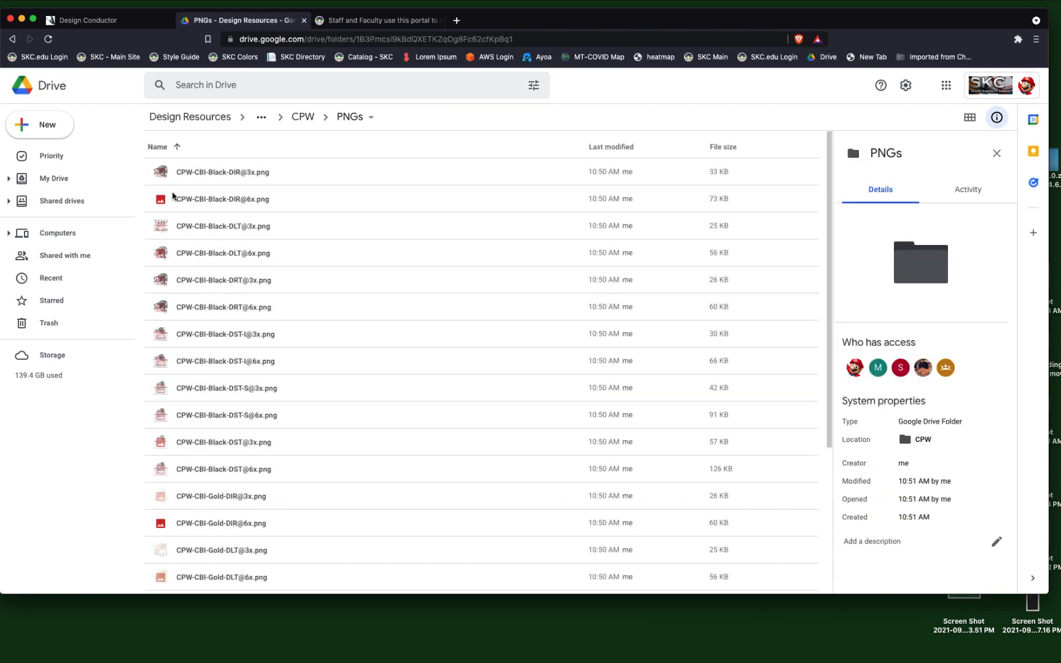
click(176, 200)
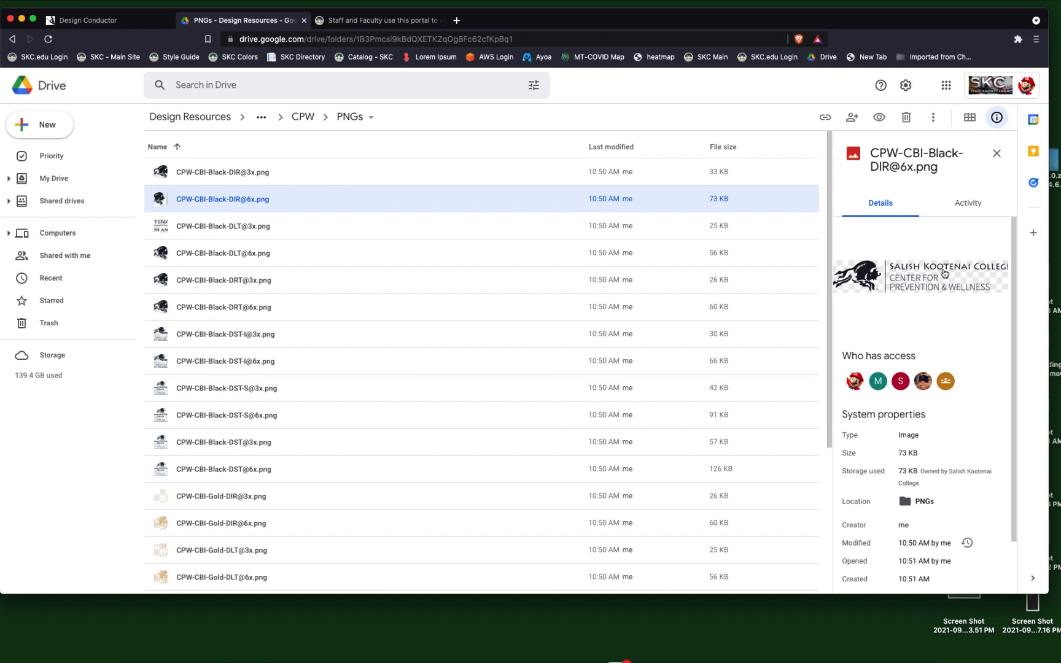
click(254, 237)
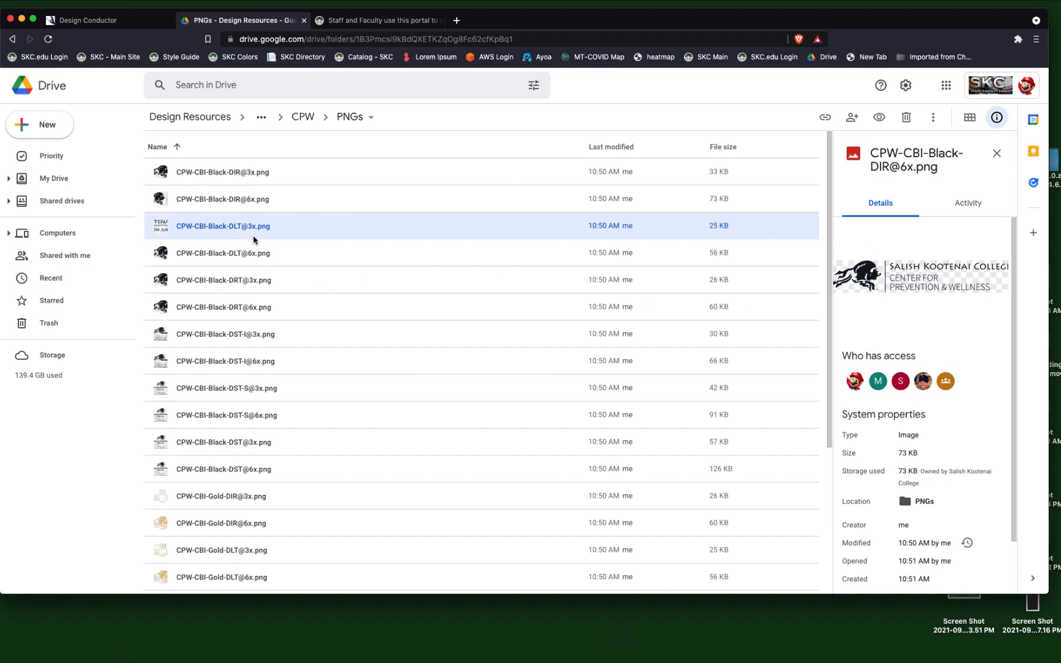
click(249, 331)
click(254, 411)
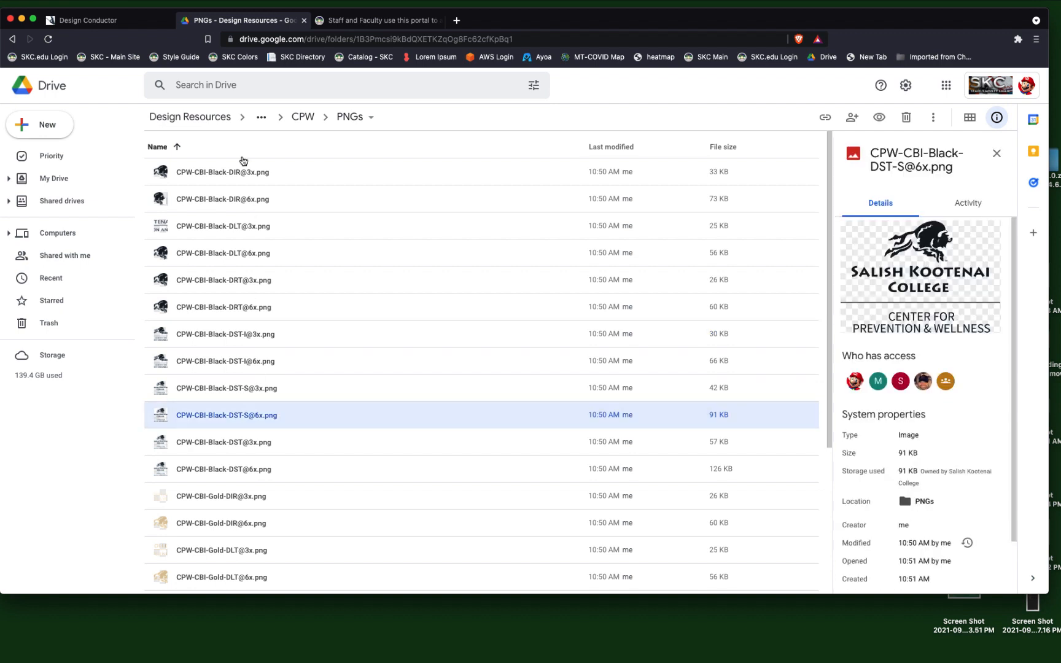
Examine the Annual Photoshoot folder in the Design Resources photography collection, then return to the Photography folder.
click(212, 122)
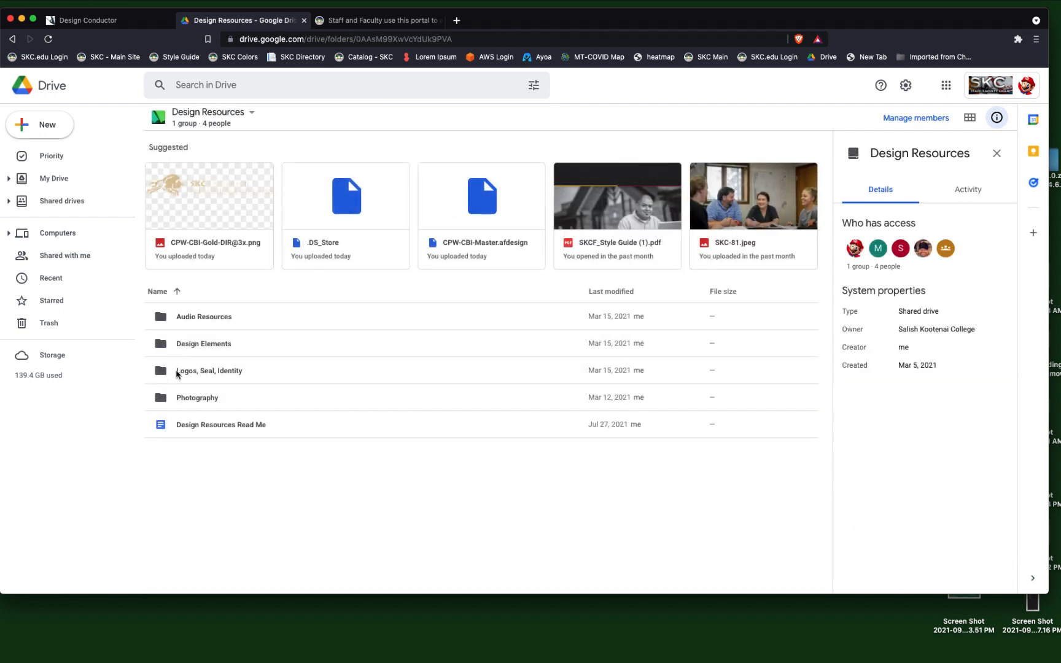
double_click(161, 398)
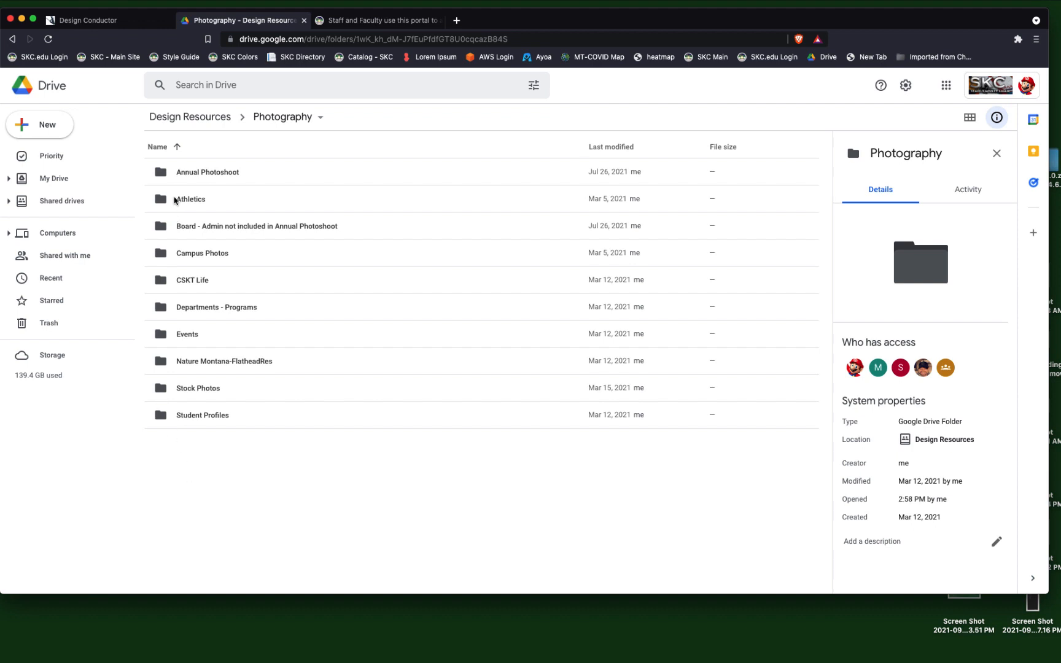
double_click(198, 174)
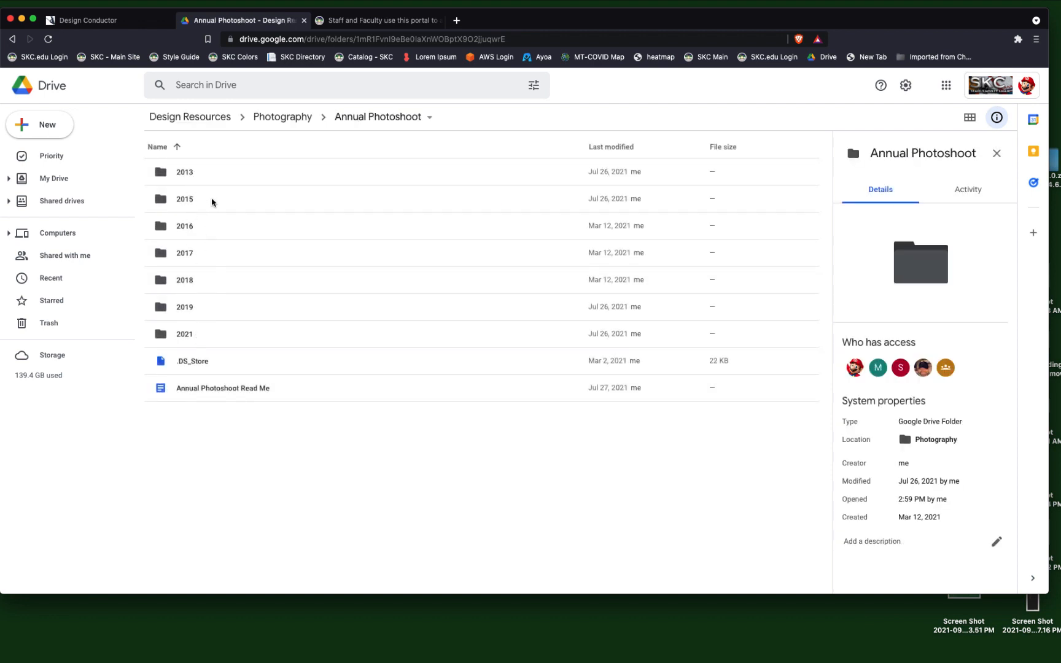
click(270, 121)
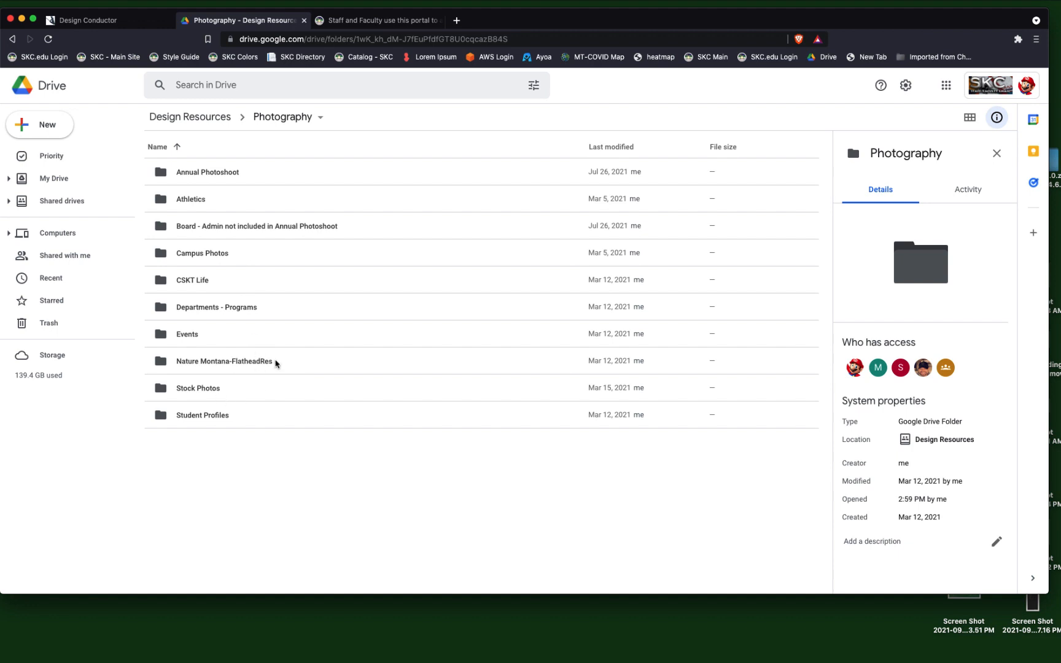
Open the 3 Woodcocks folder under Campus Photos and preview its images one after another through IMG_4669.JPG.
double_click(232, 263)
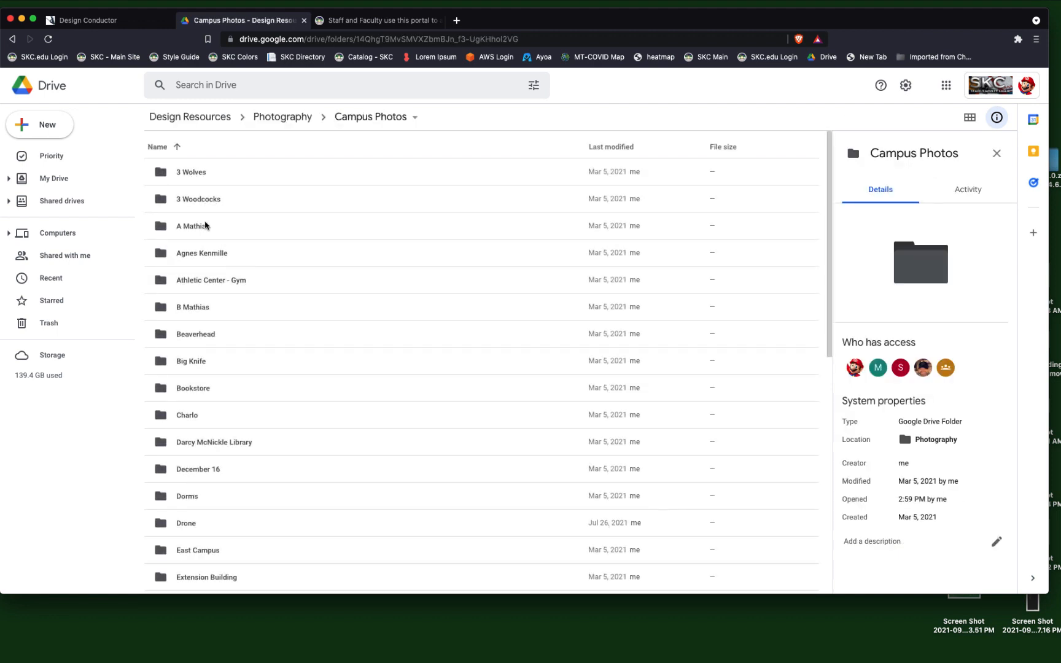
double_click(226, 207)
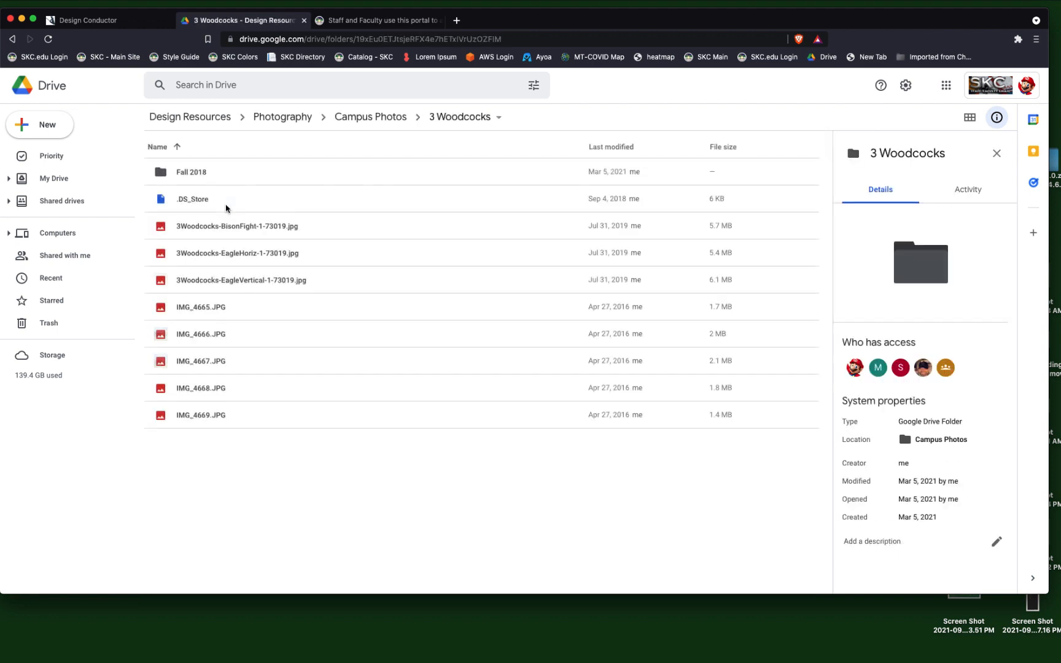
click(198, 232)
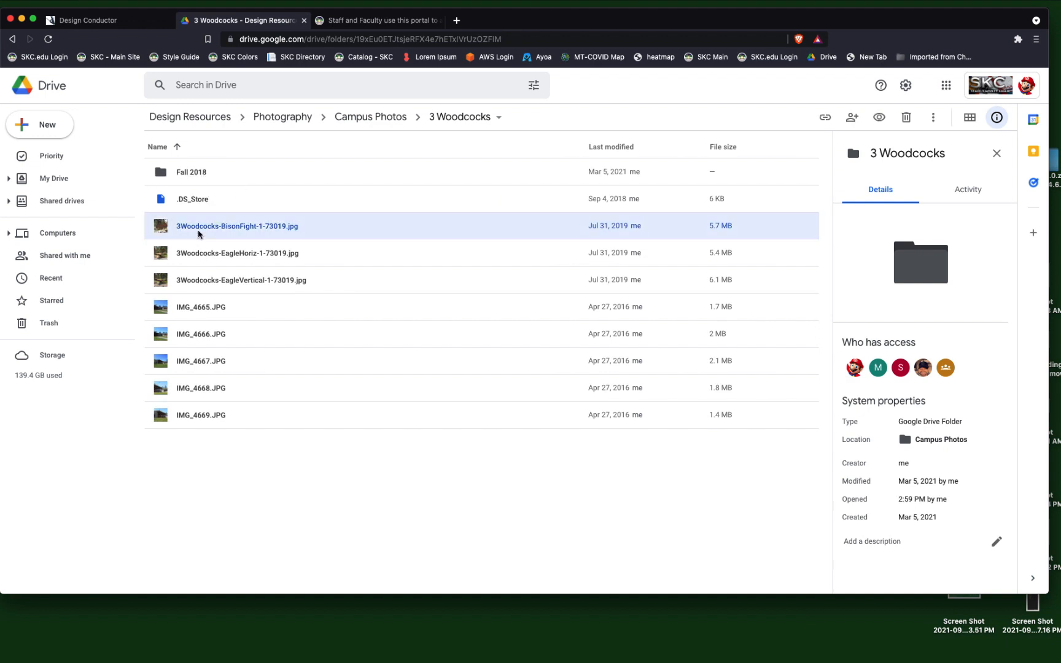
key(Down)
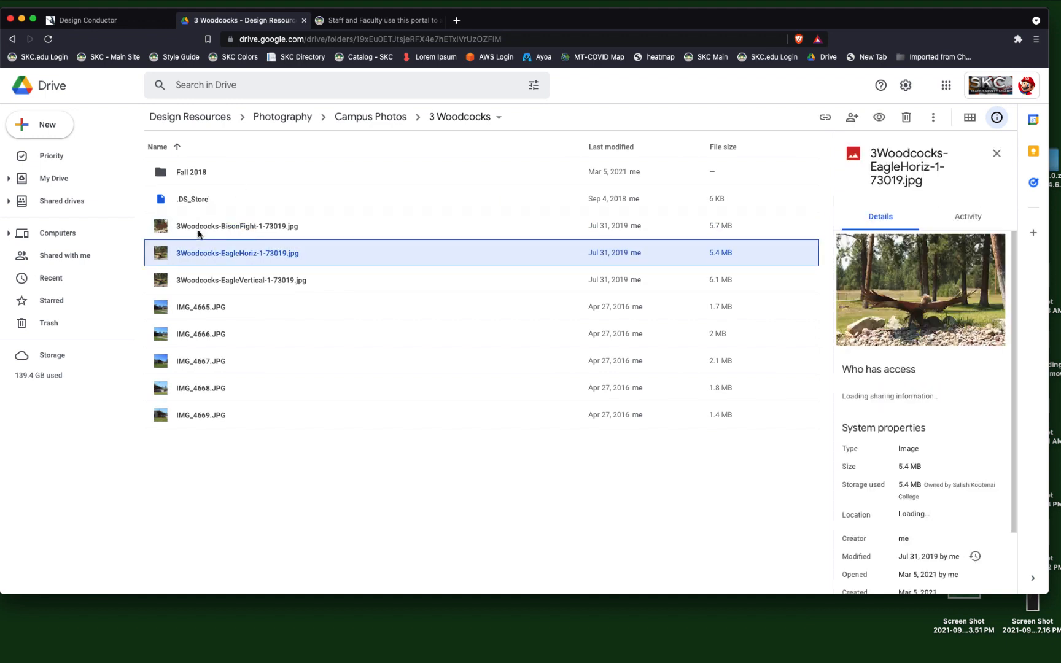
key(Down)
key(Down)
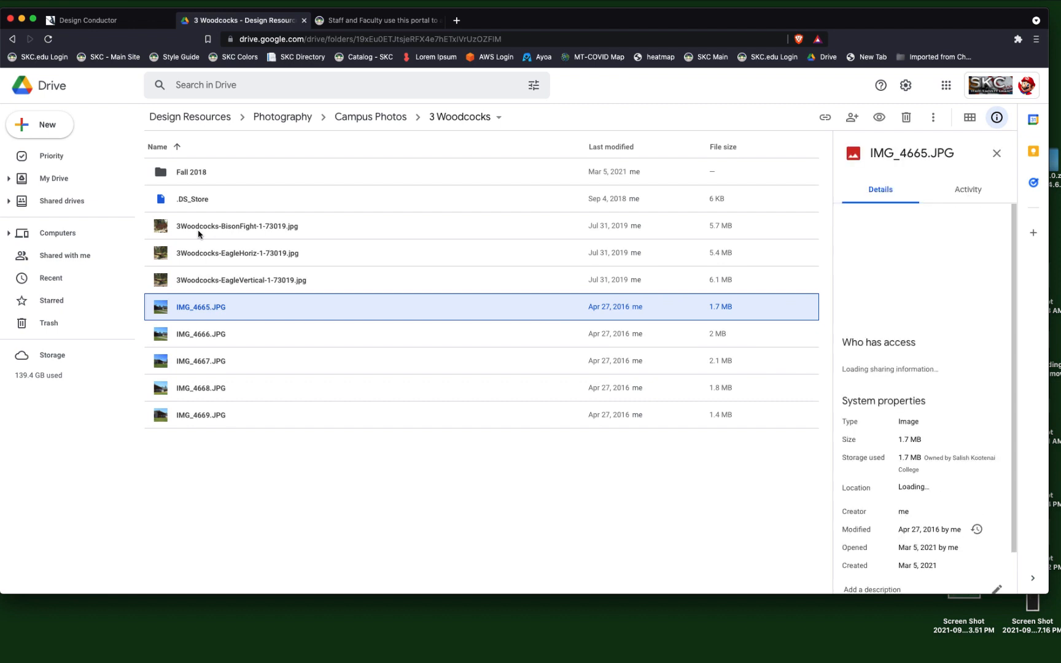
key(Down)
key(Down)
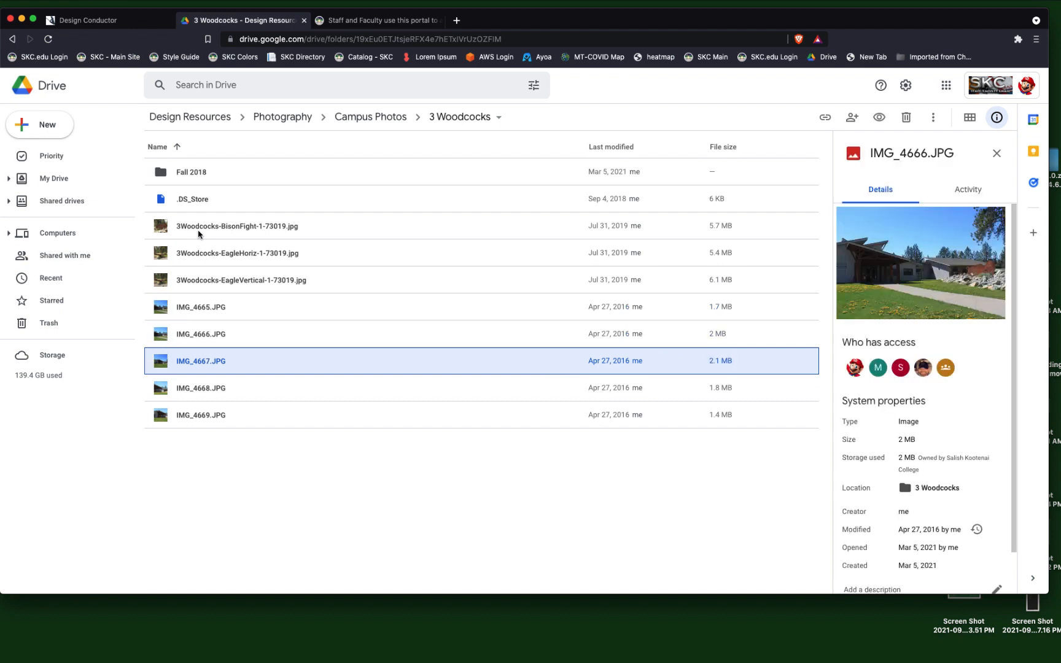
key(Down)
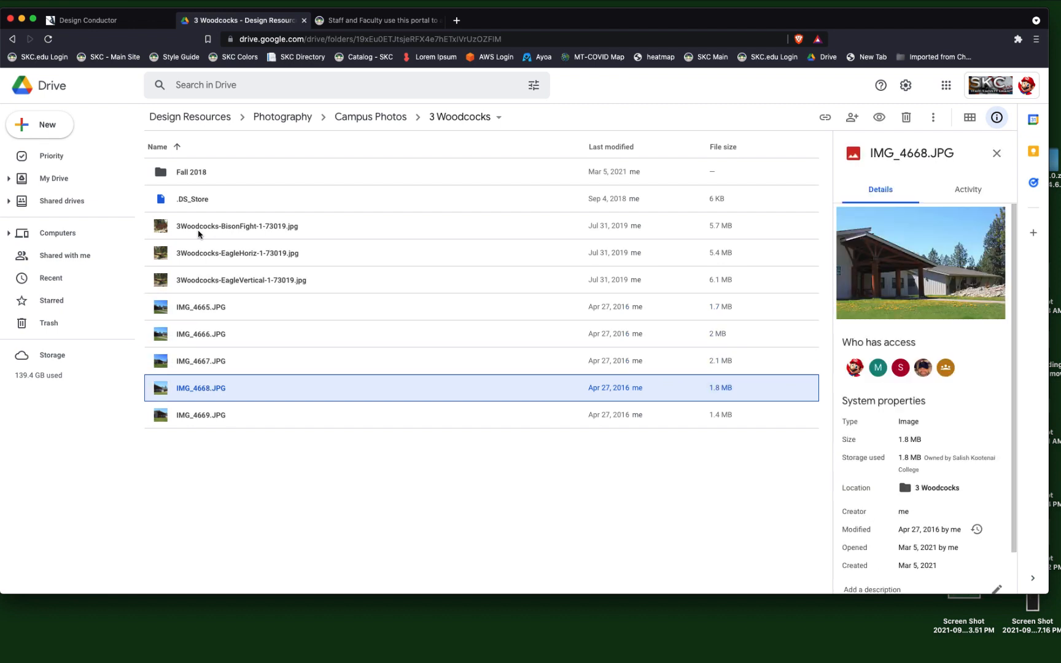
key(Down)
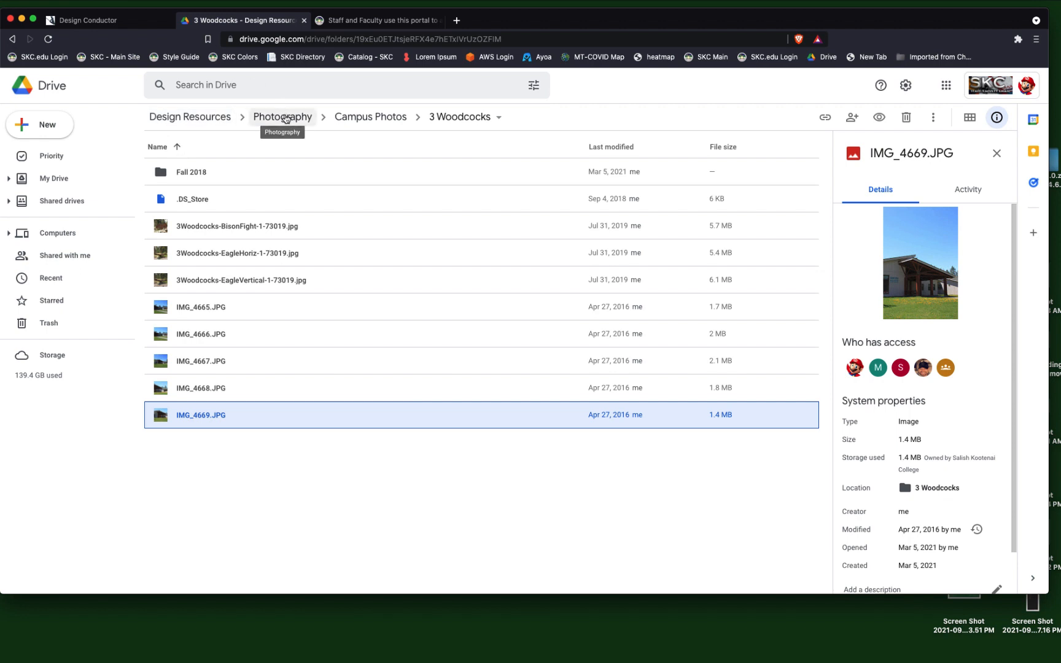
Return to the Photography folder and open its Stock Photos folder.
click(284, 118)
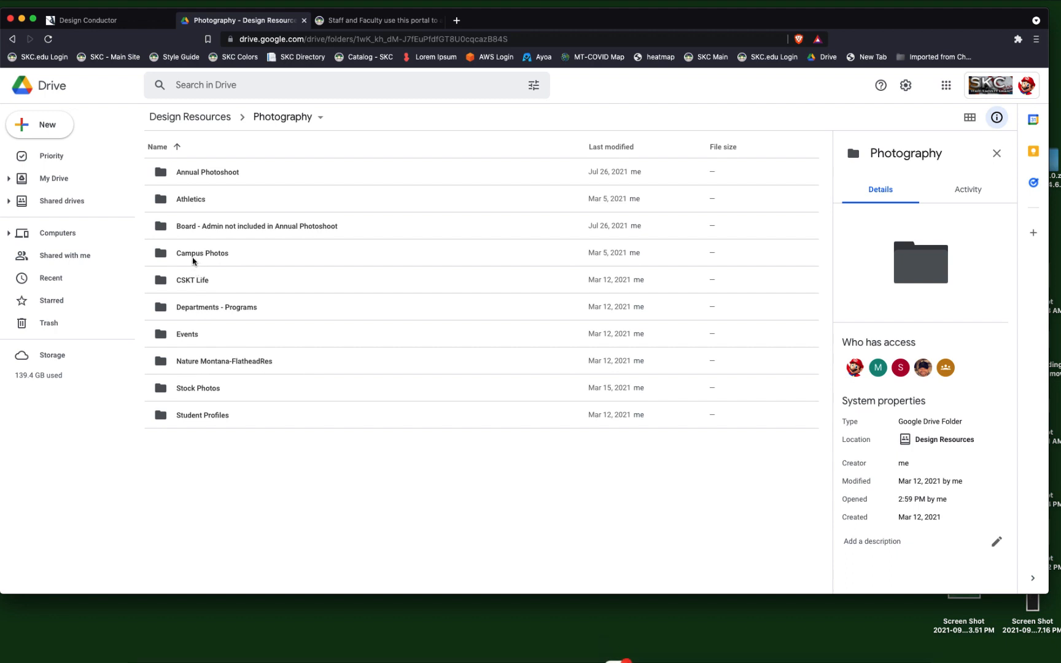
double_click(186, 391)
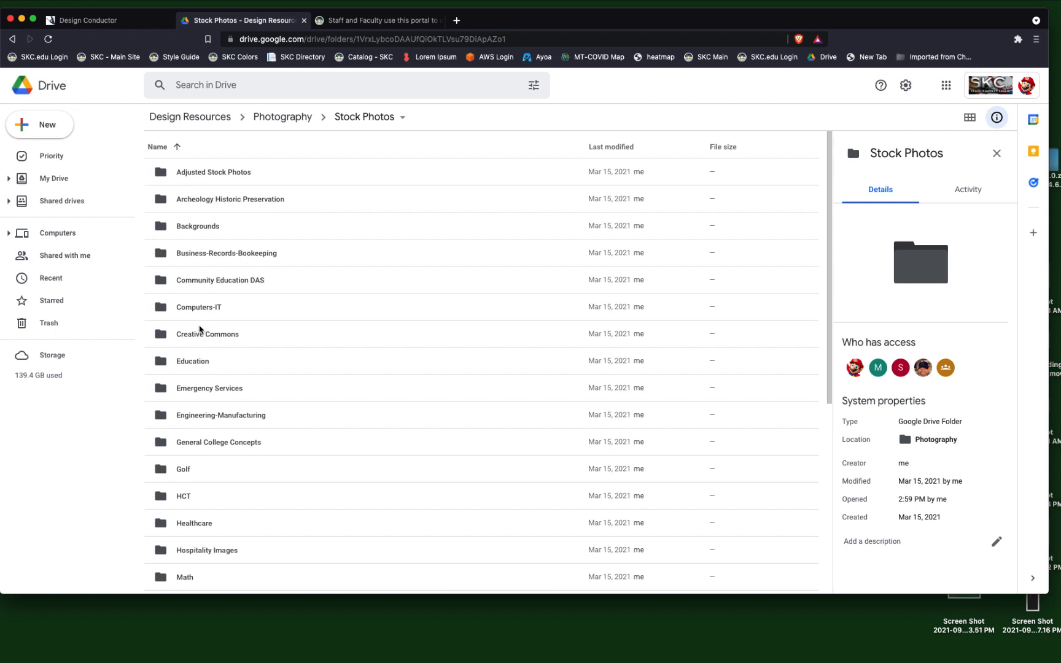
Look through the Stock Photos categories, then open the Tribal Governance - Admin folder and preview its law and gavel images.
scroll(200, 329, down, 4)
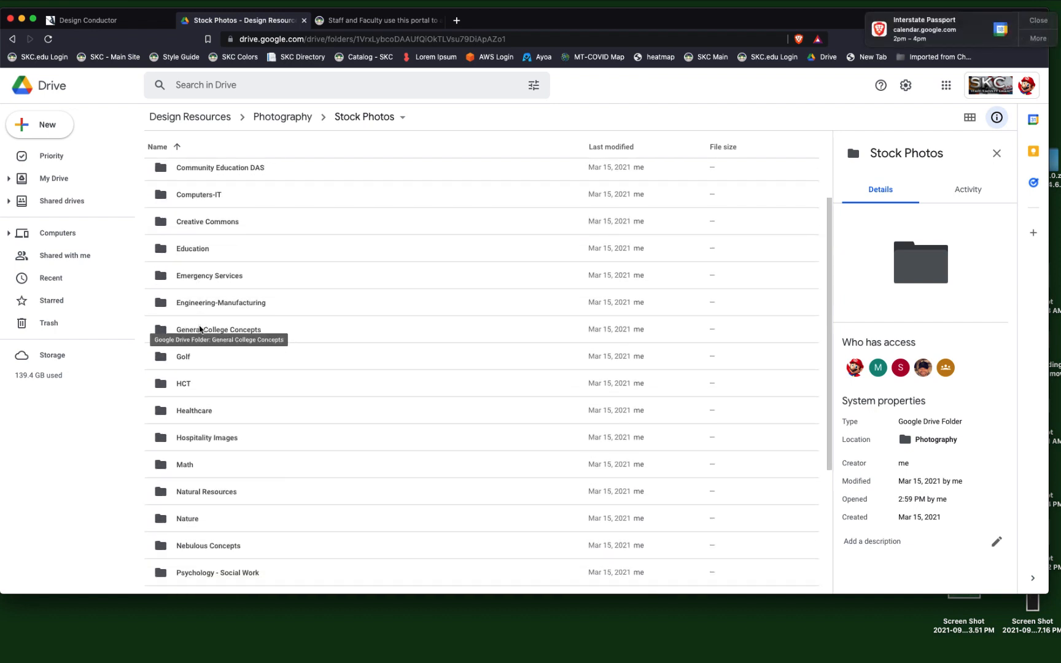
click(1037, 24)
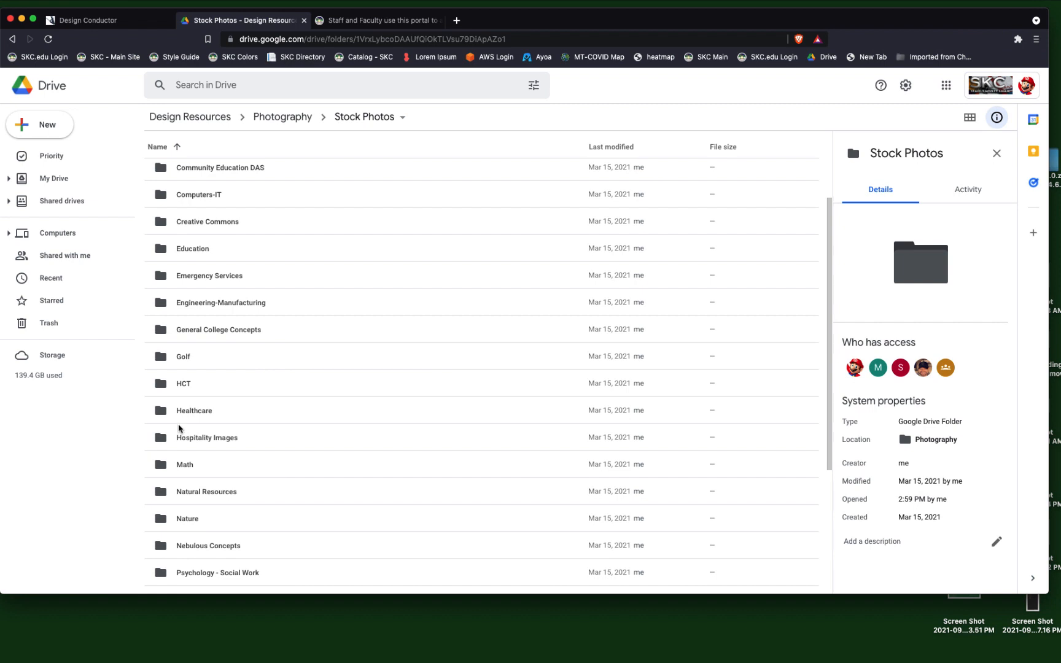
scroll(178, 428, down, 5)
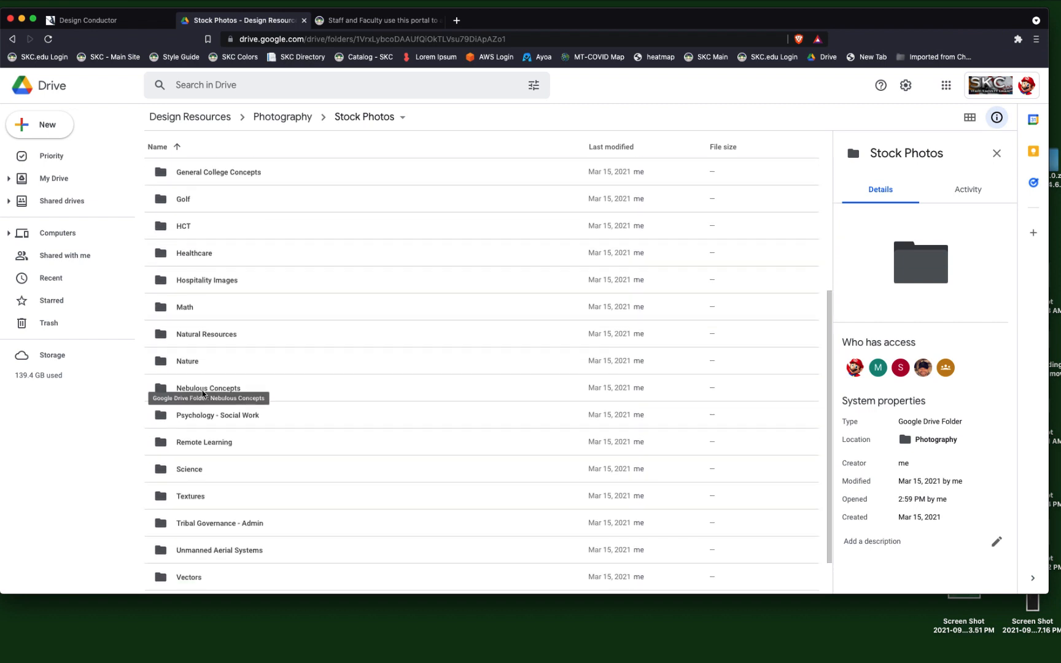
scroll(203, 393, down, 2)
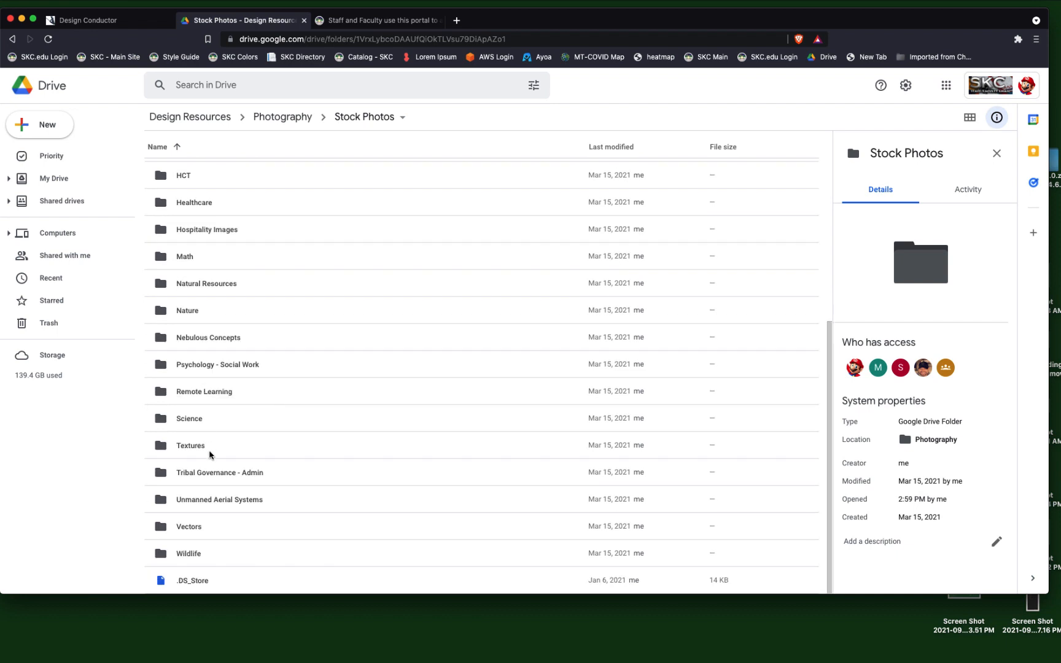
double_click(183, 473)
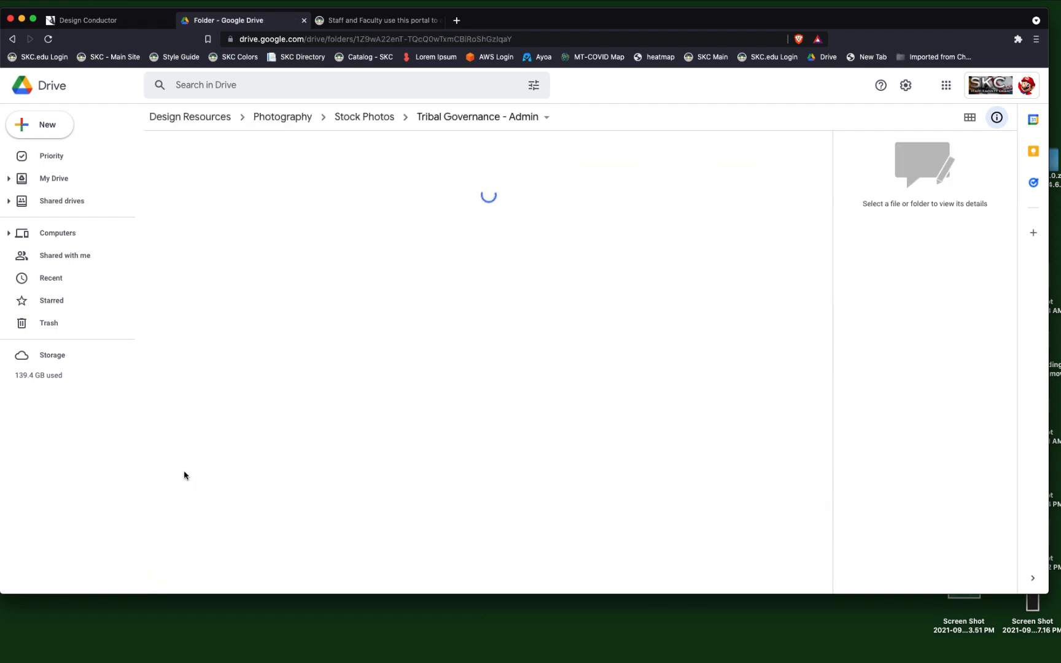
click(179, 173)
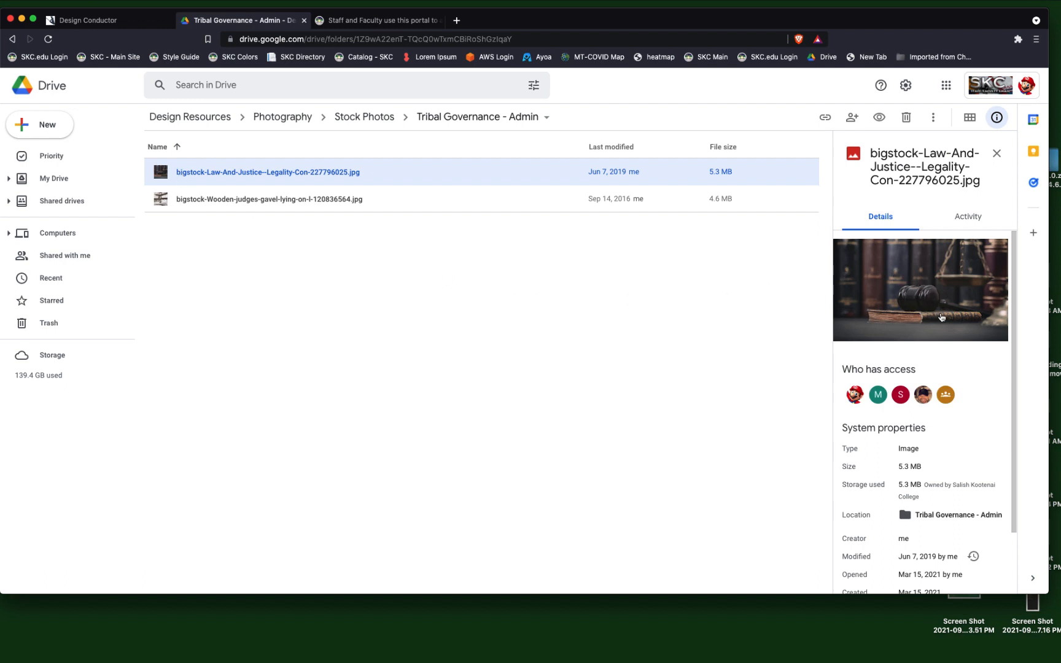
click(240, 207)
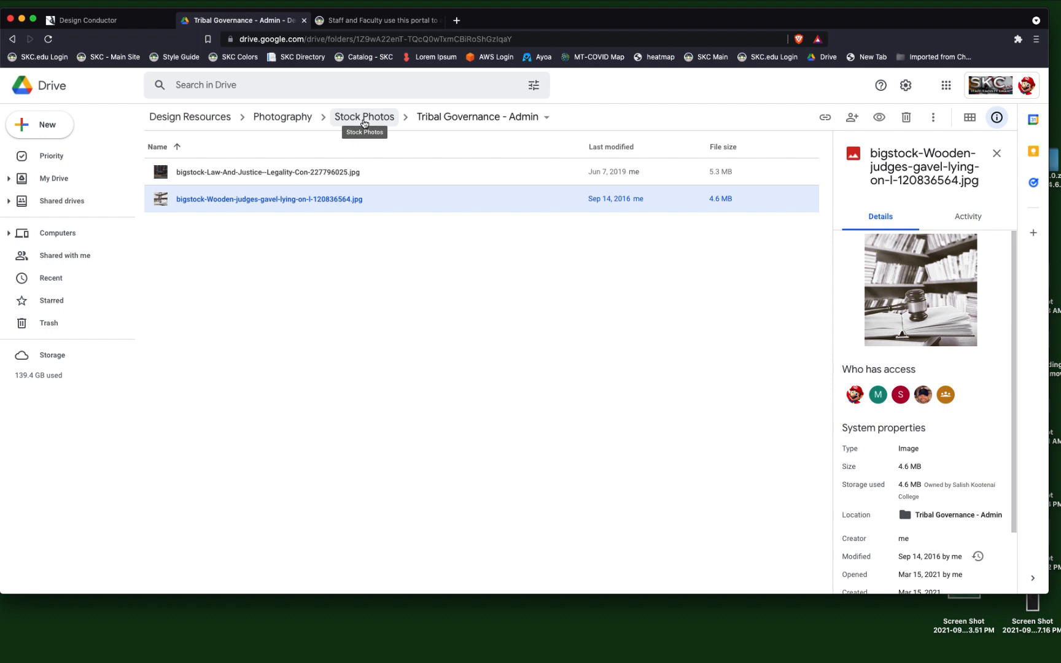
Return to the Photography folder, open Bookstore under Campus Photos, and preview IMG_4434.JPG through IMG_4436.JPG.
click(300, 121)
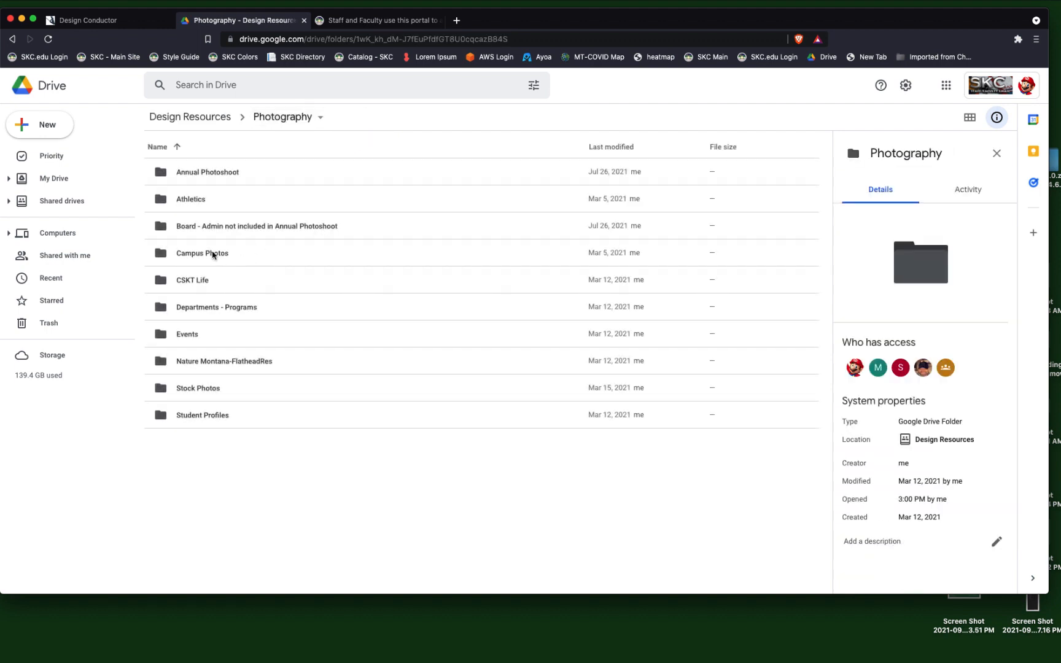
double_click(213, 254)
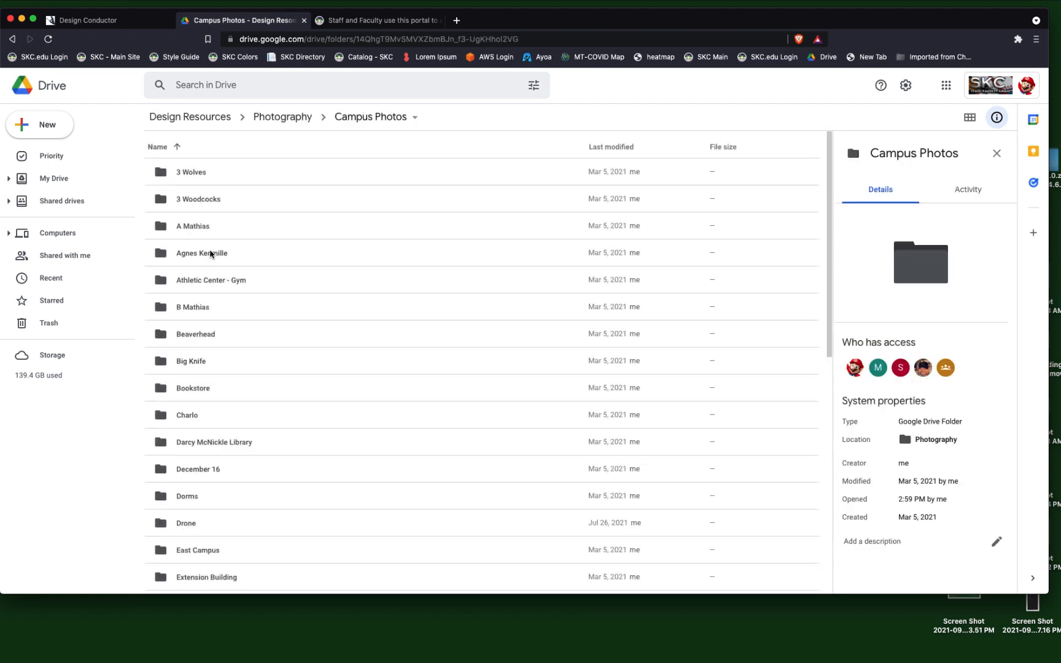
double_click(198, 389)
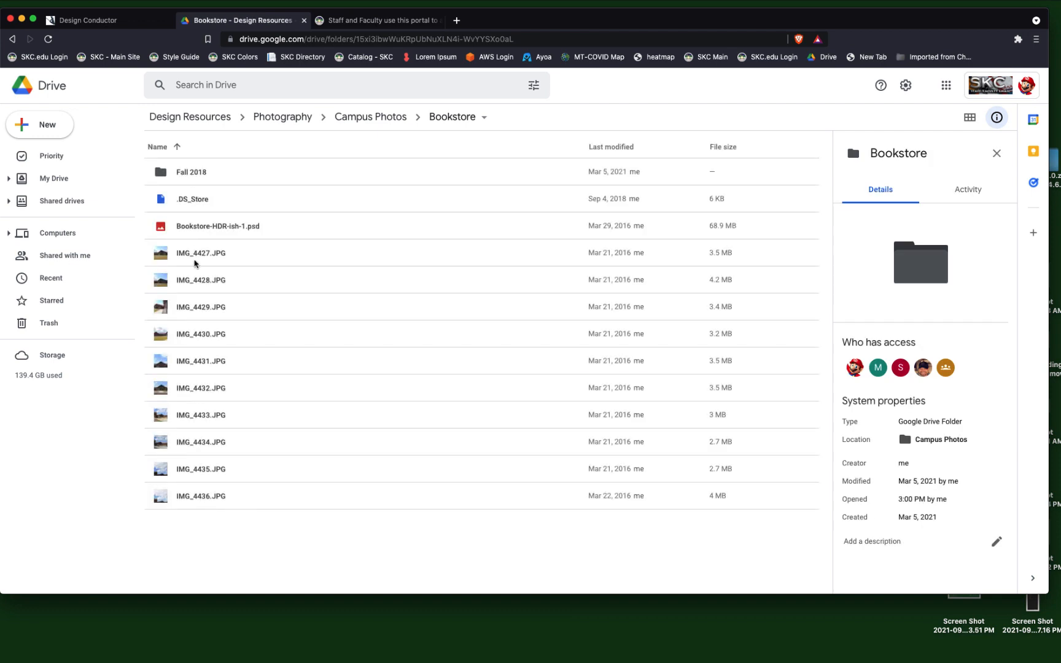
click(201, 443)
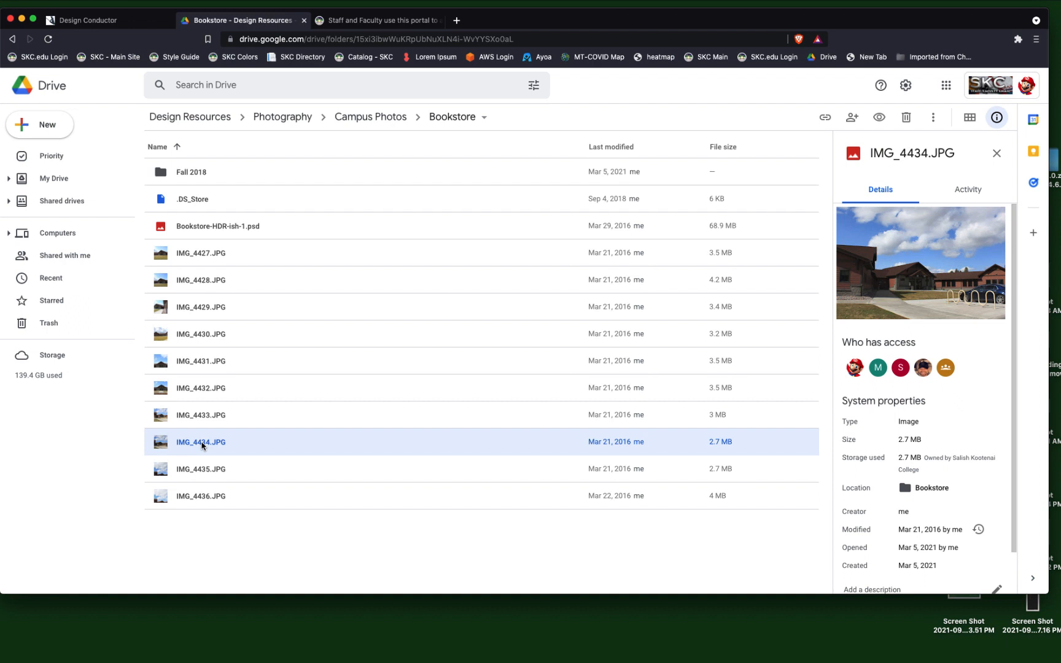
key(Down)
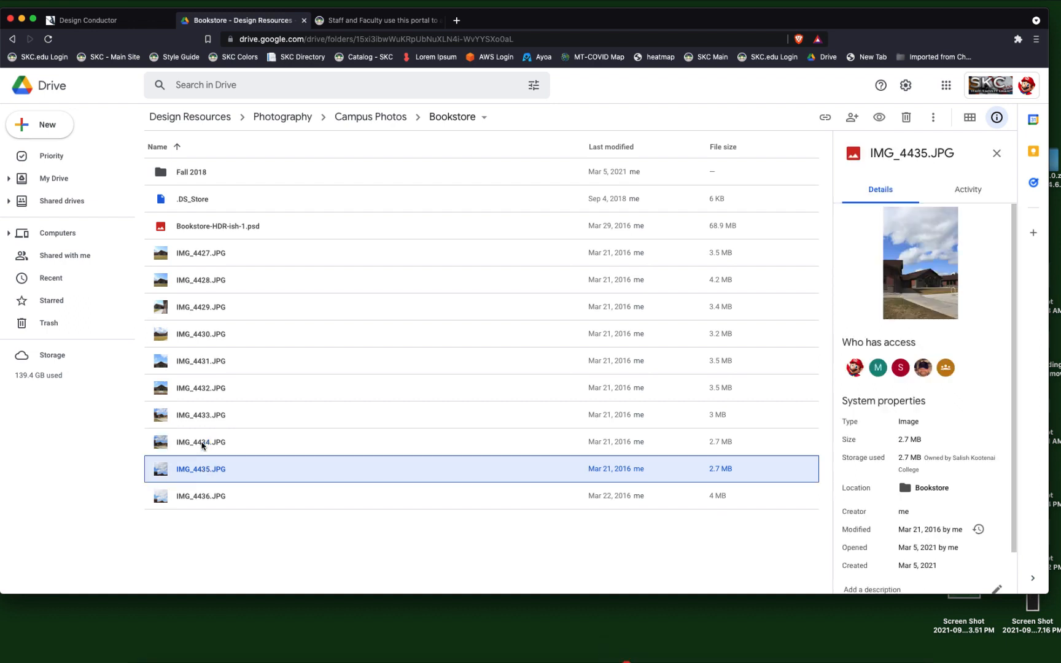
key(Down)
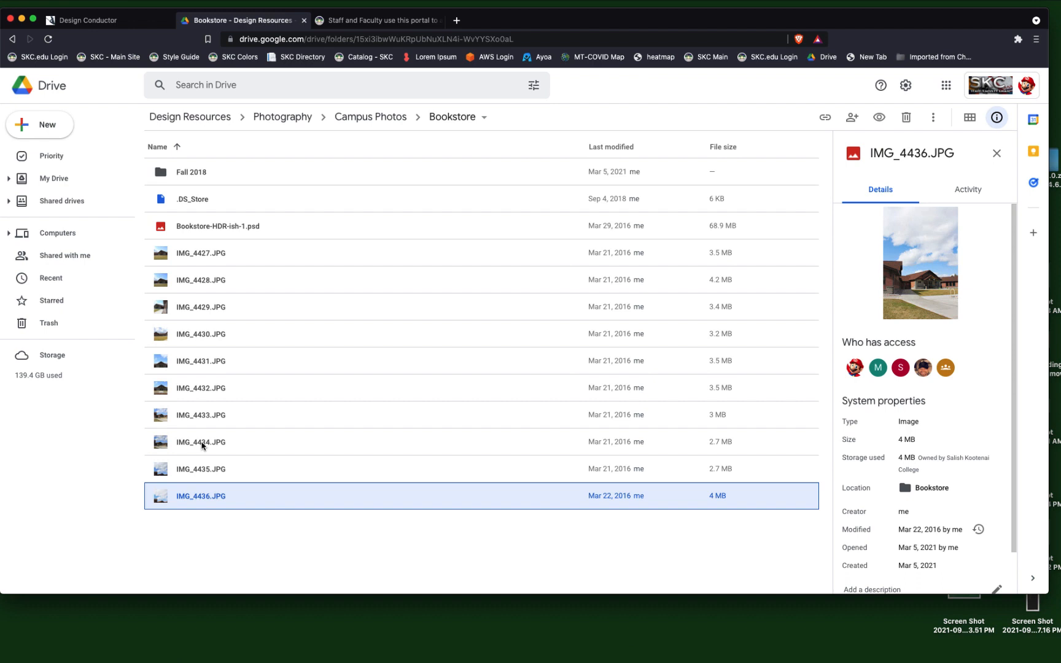
Download IMG_4436.JPG to the Downloads folder under the name BookstoreImageforTemplate.
click(282, 497)
right_click(282, 497)
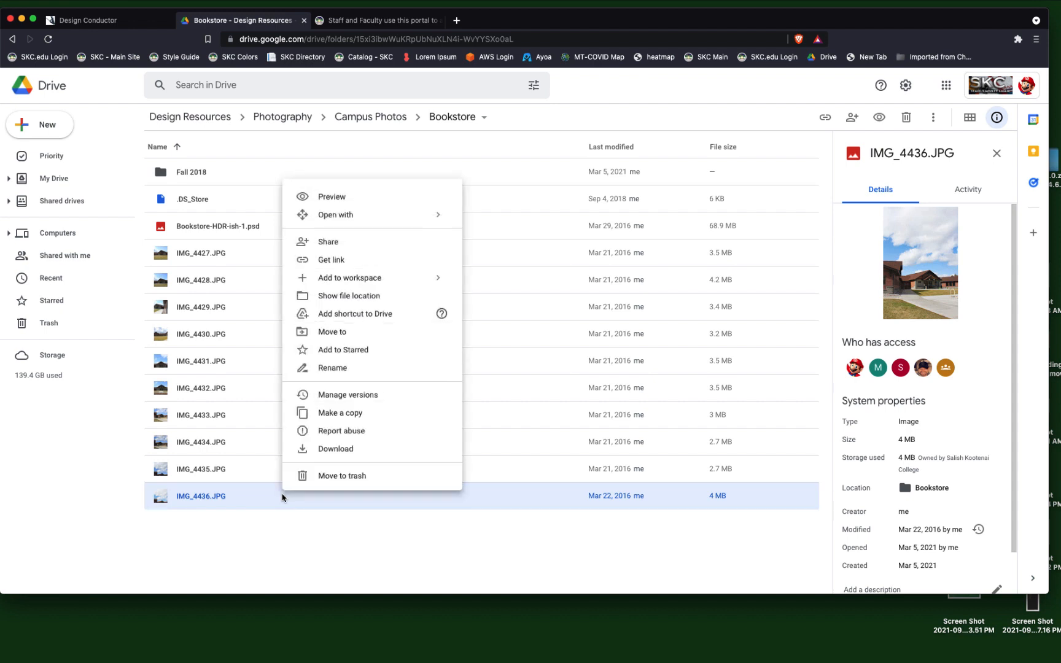
click(335, 449)
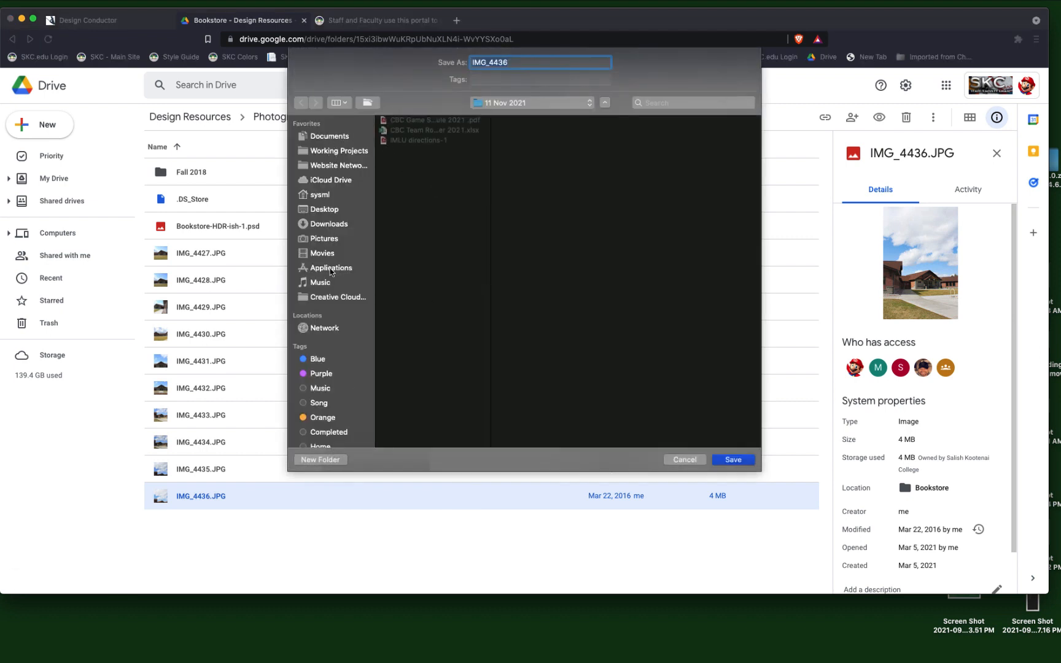
click(332, 226)
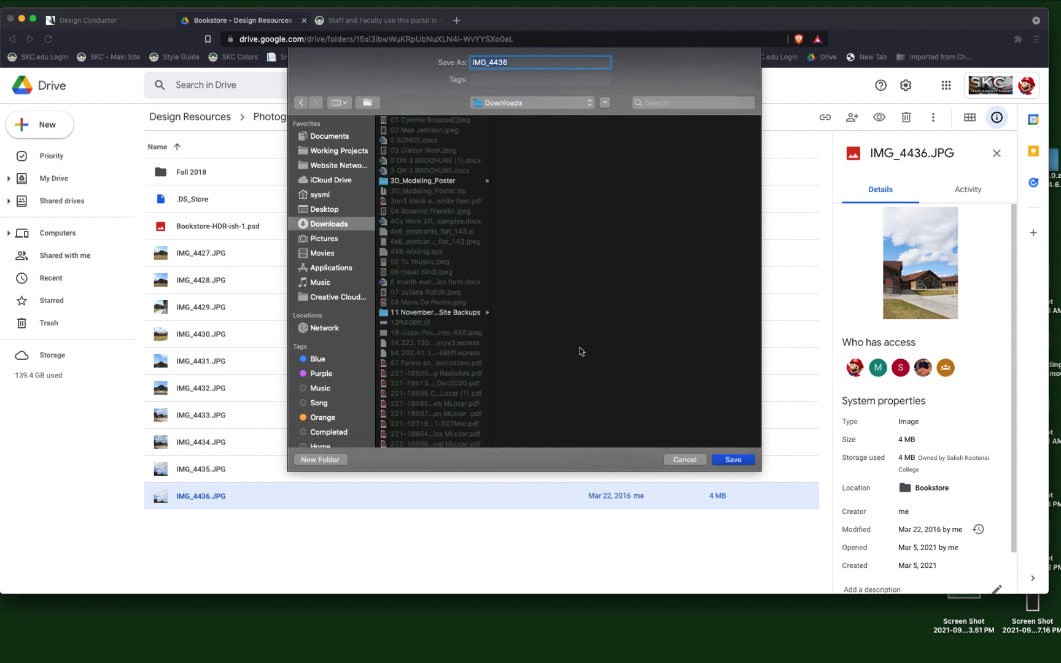
text(Bookstore)
text(Image)
text(forTempalte)
key(Return)
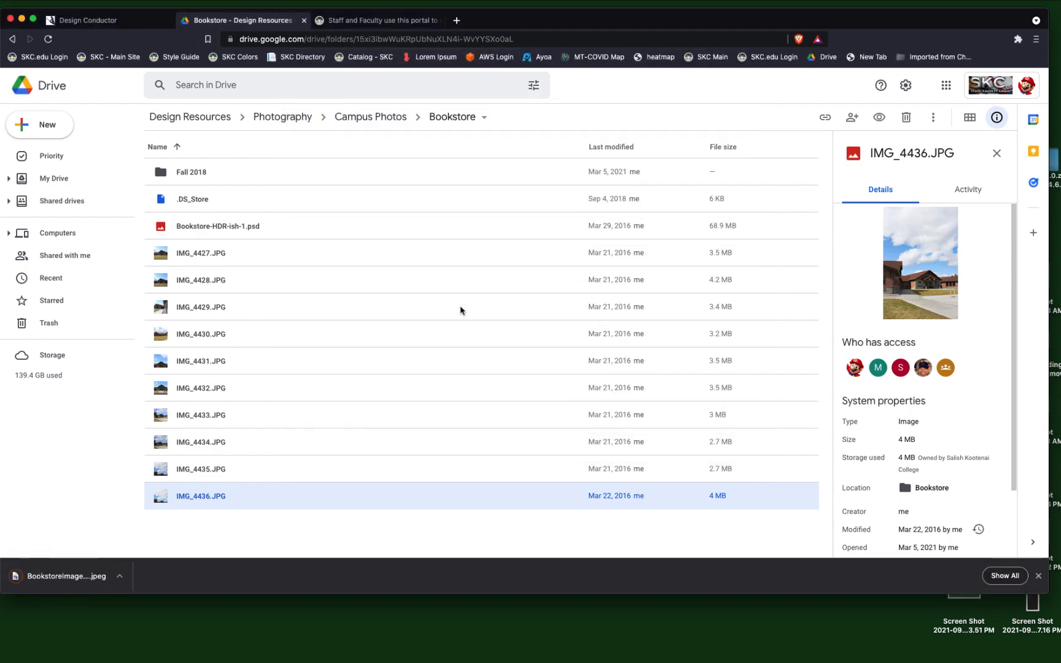
Switch to Design Conductor and start adding a new image from the device for the flyer's main banner photo.
click(135, 20)
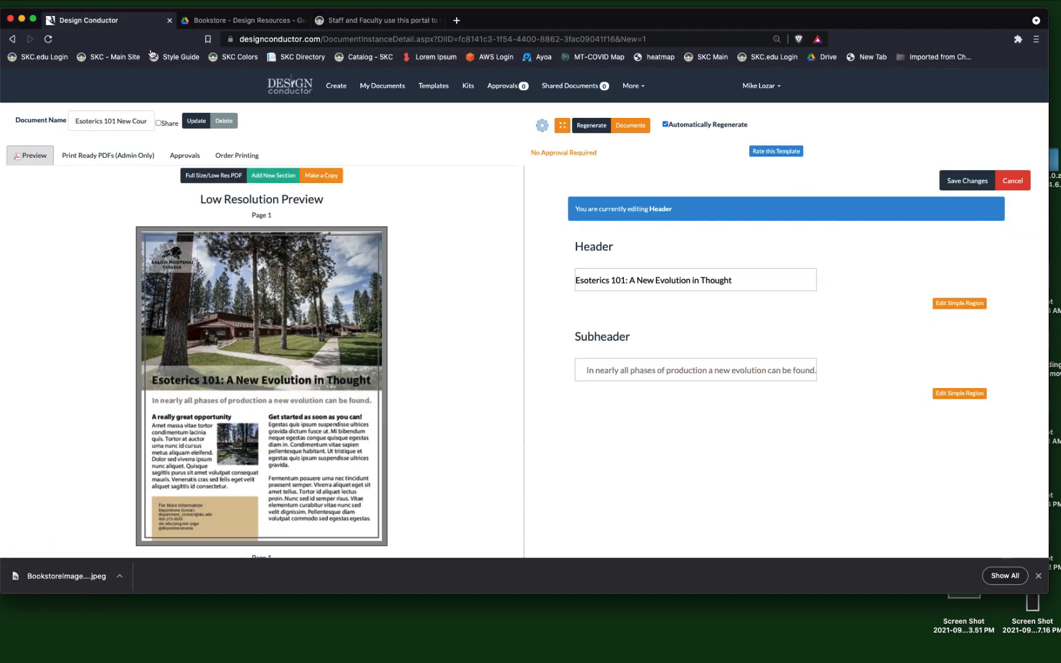
click(273, 321)
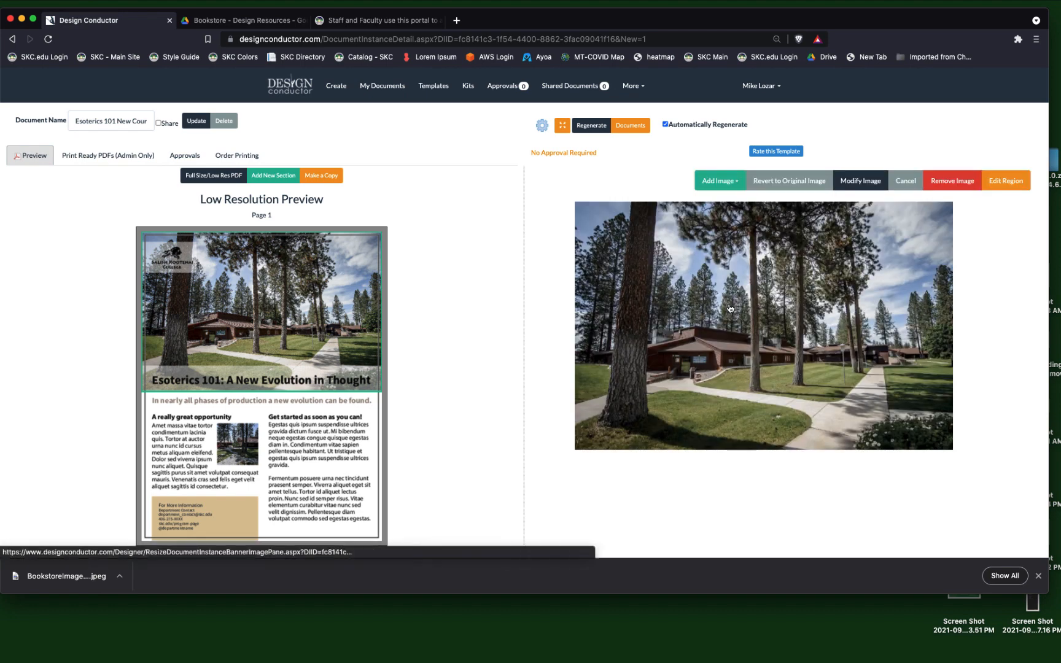
click(717, 181)
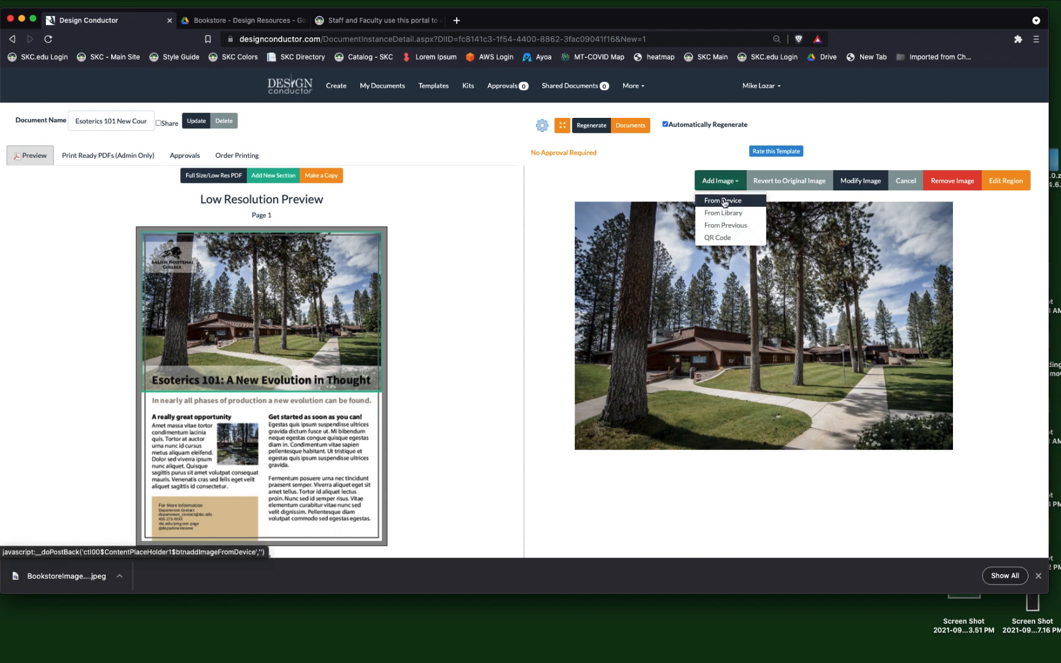
click(724, 202)
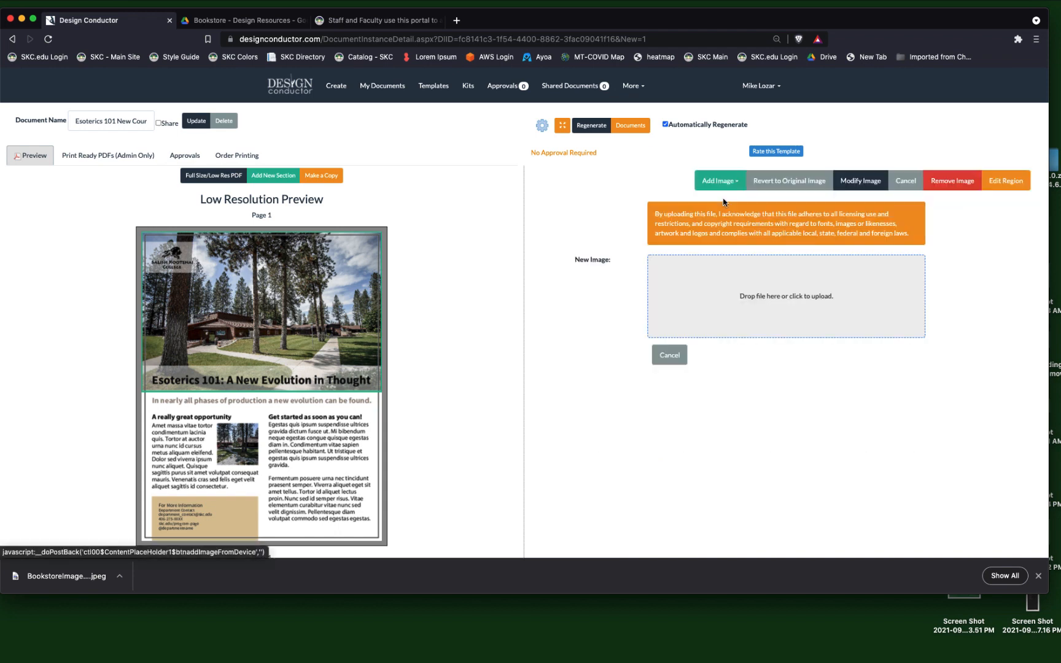
Examine the licensing and copyright acknowledgement for image uploads, and look back at the Bookstore folder in Drive.
click(754, 298)
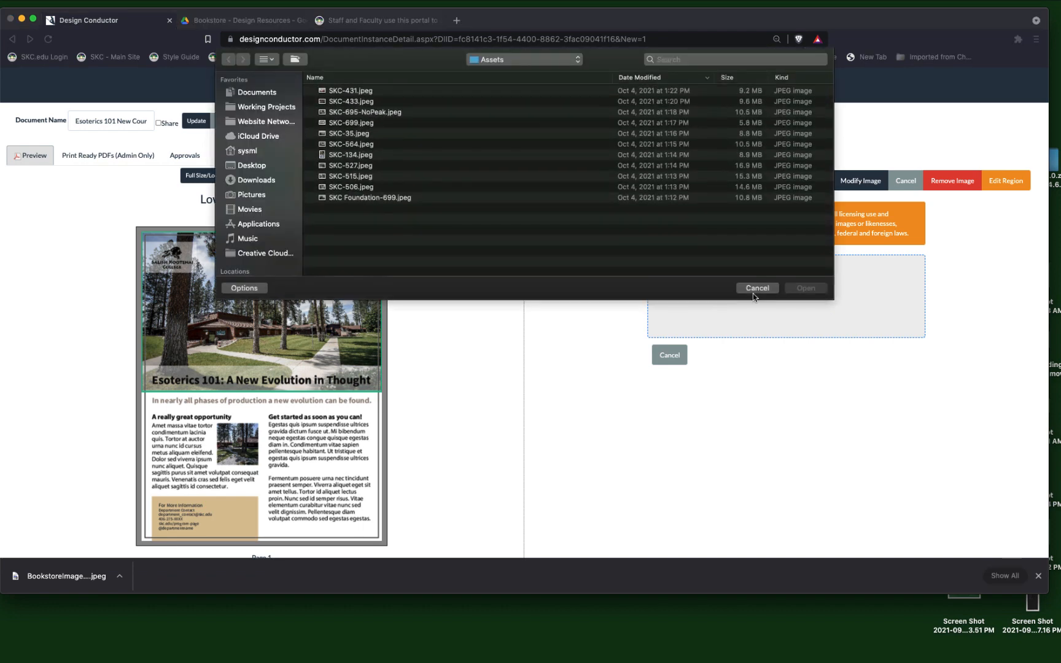
click(767, 289)
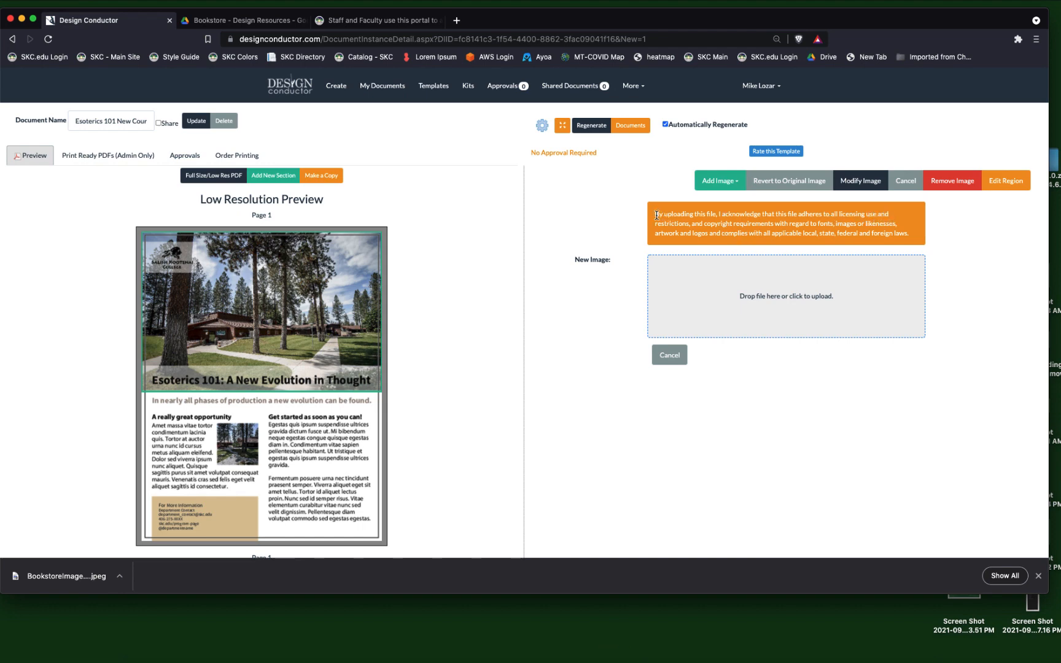
drag(656, 215, 818, 221)
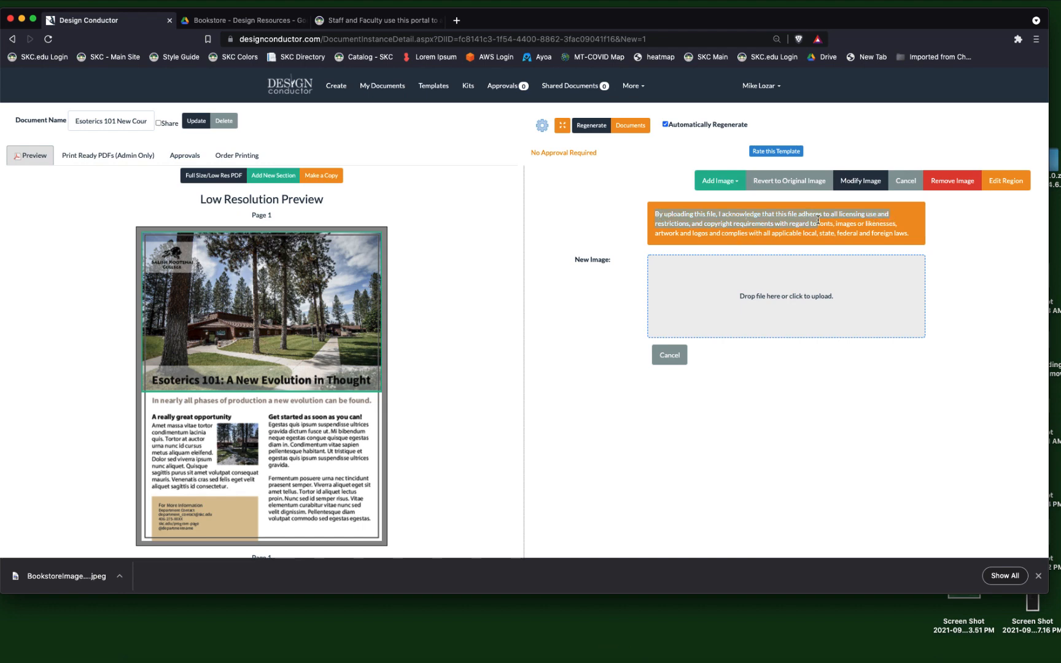
drag(894, 226, 913, 234)
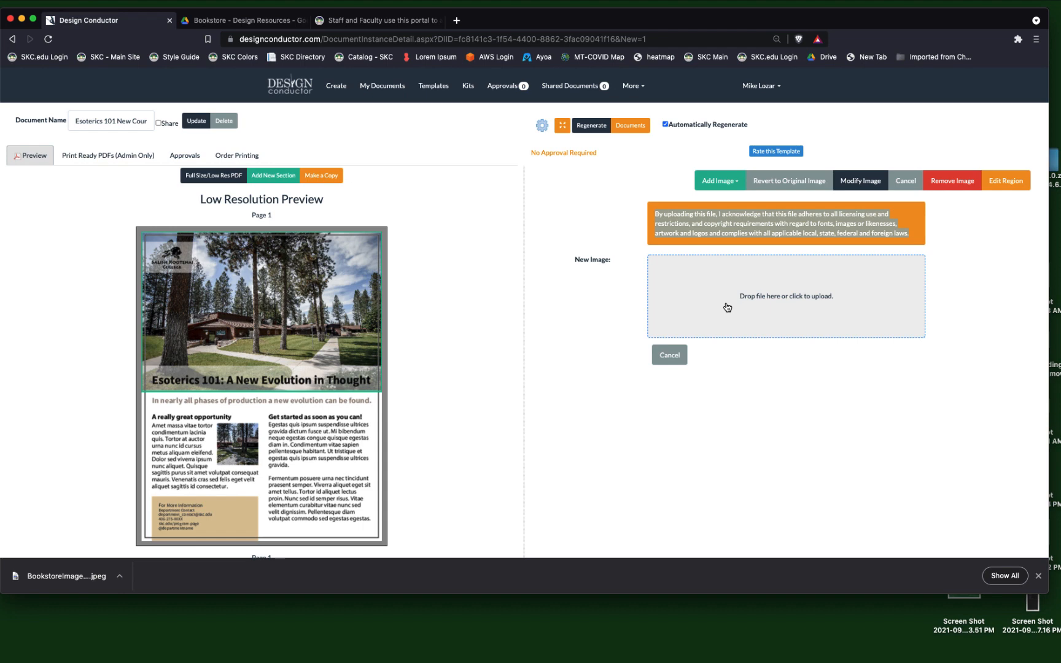
click(258, 23)
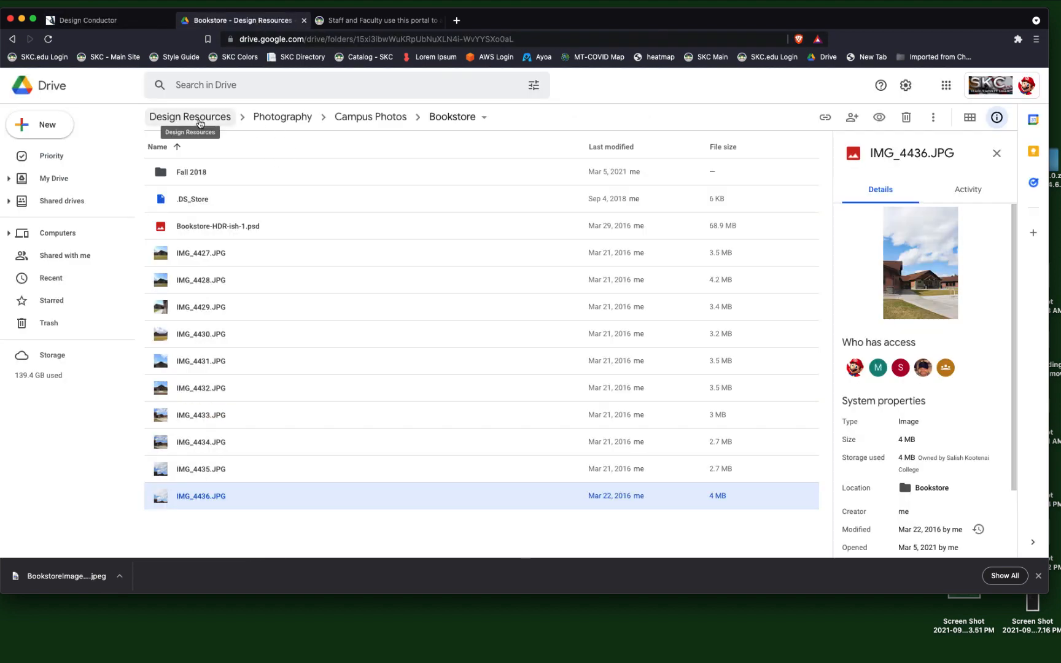
click(129, 25)
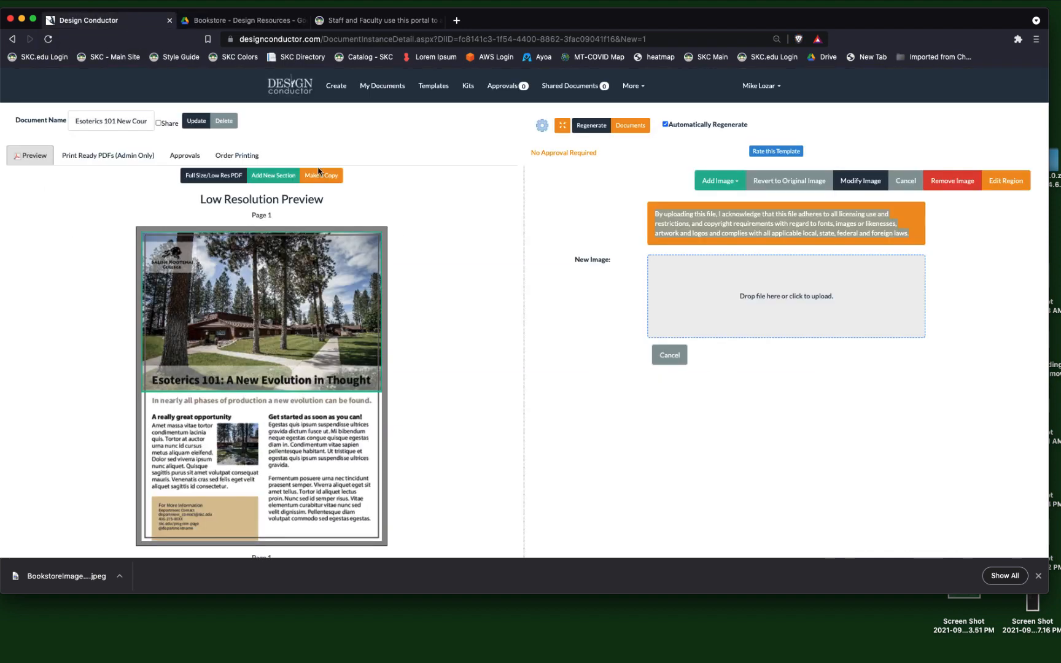
Upload BookstoreImageforTemplate.jpeg from the Downloads folder as the new banner image.
click(762, 293)
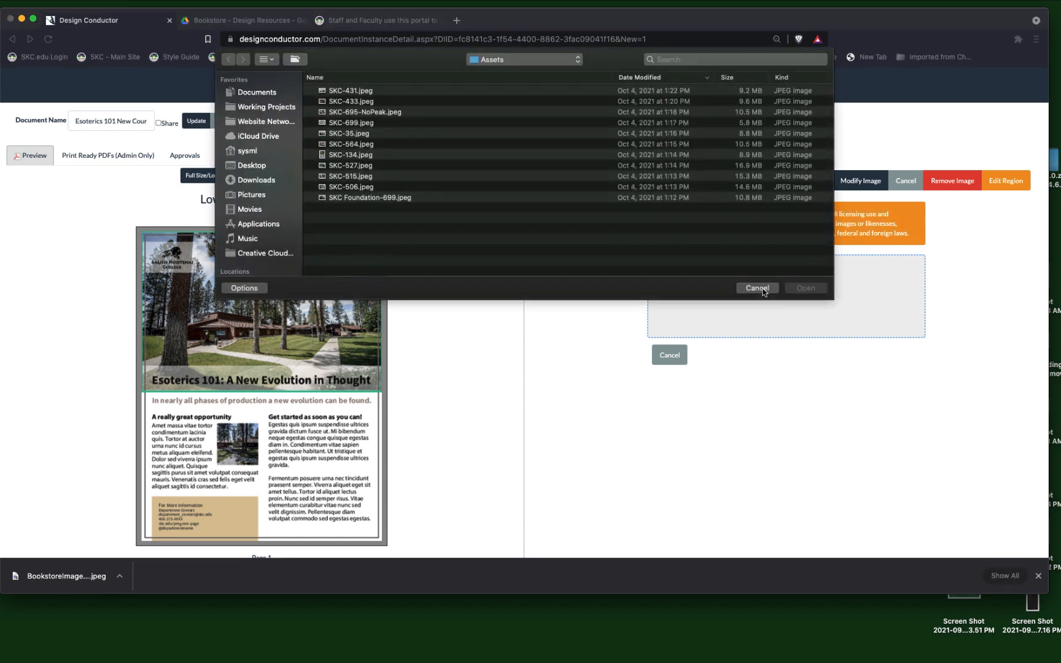
click(257, 180)
click(363, 92)
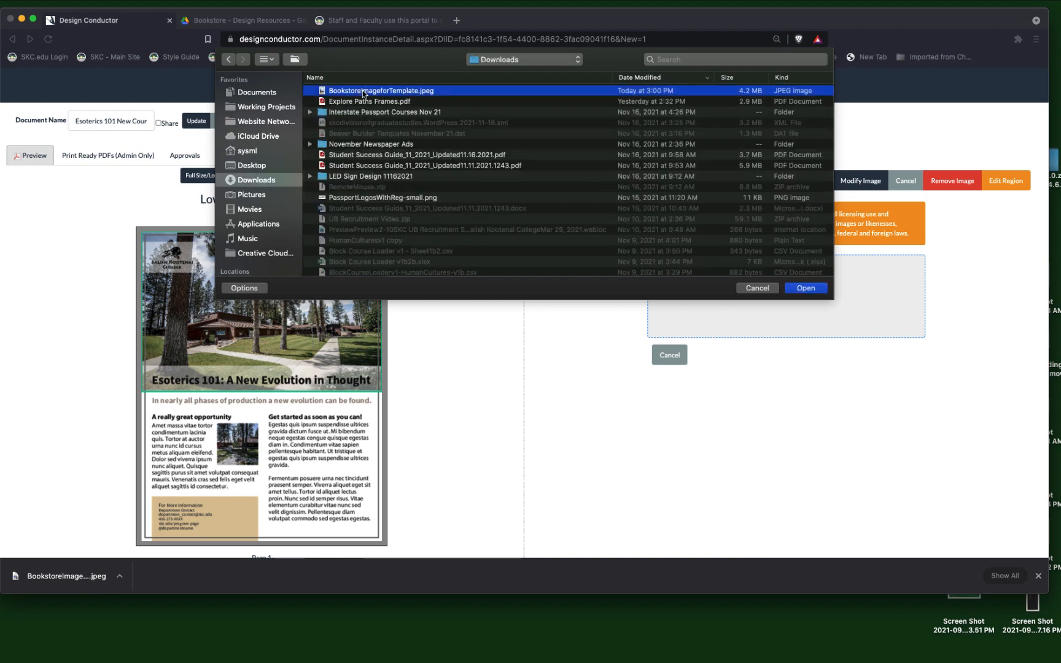
double_click(363, 92)
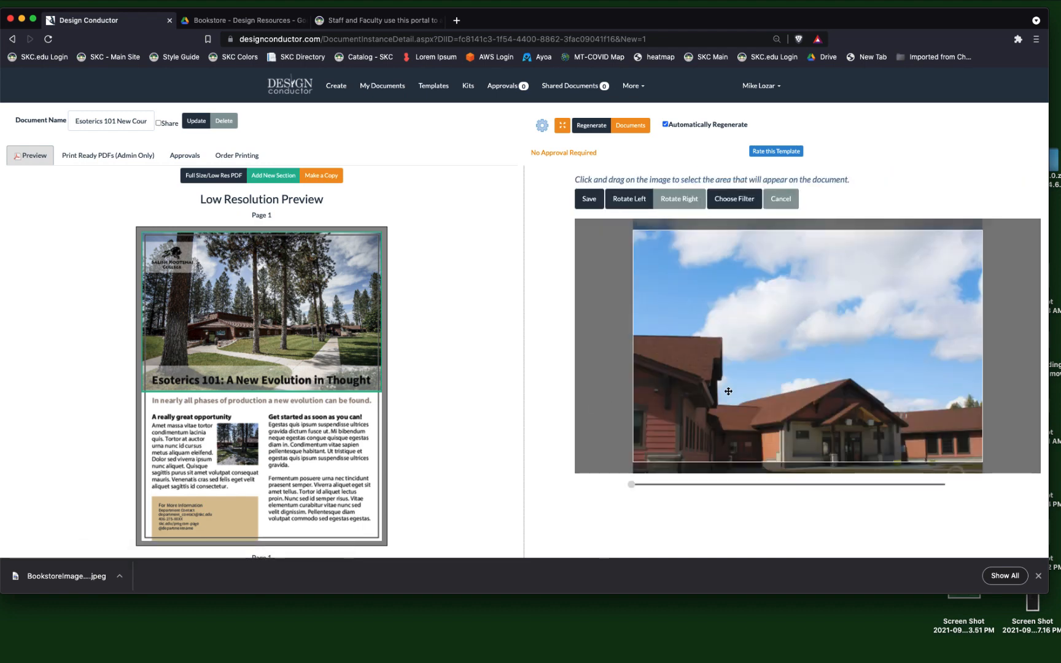
Enlarge the bookstore photo slightly, reposition it in the crop frame to show the building beneath the sky, and save the crop.
drag(739, 386, 732, 301)
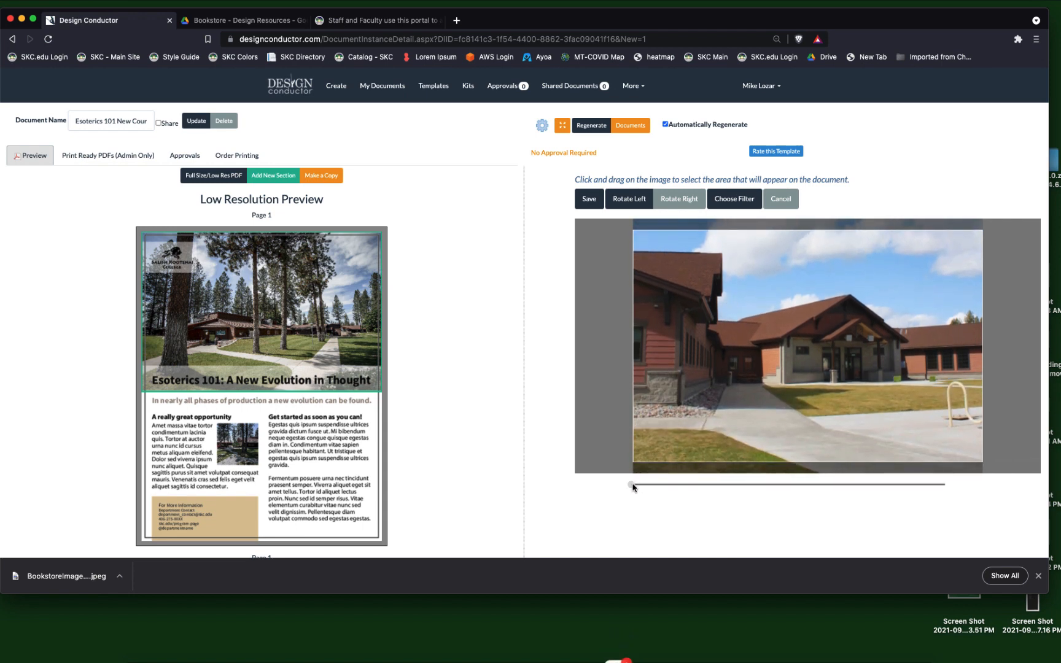
mouse_move(633, 485)
mouse_down()
mouse_move(810, 483)
mouse_move(635, 489)
mouse_up()
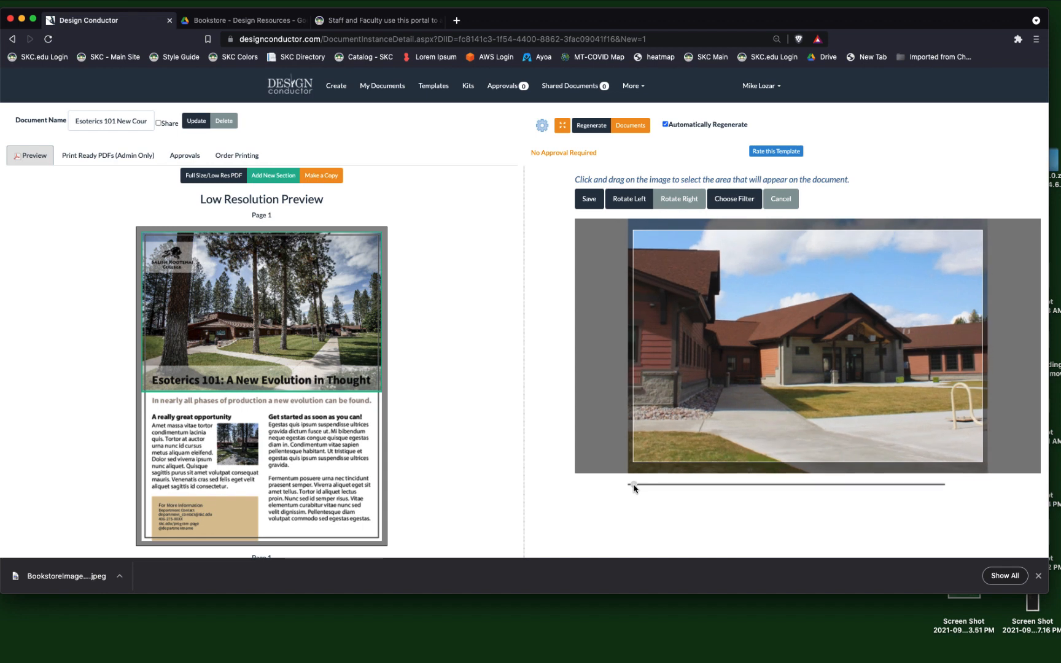
drag(748, 370, 749, 403)
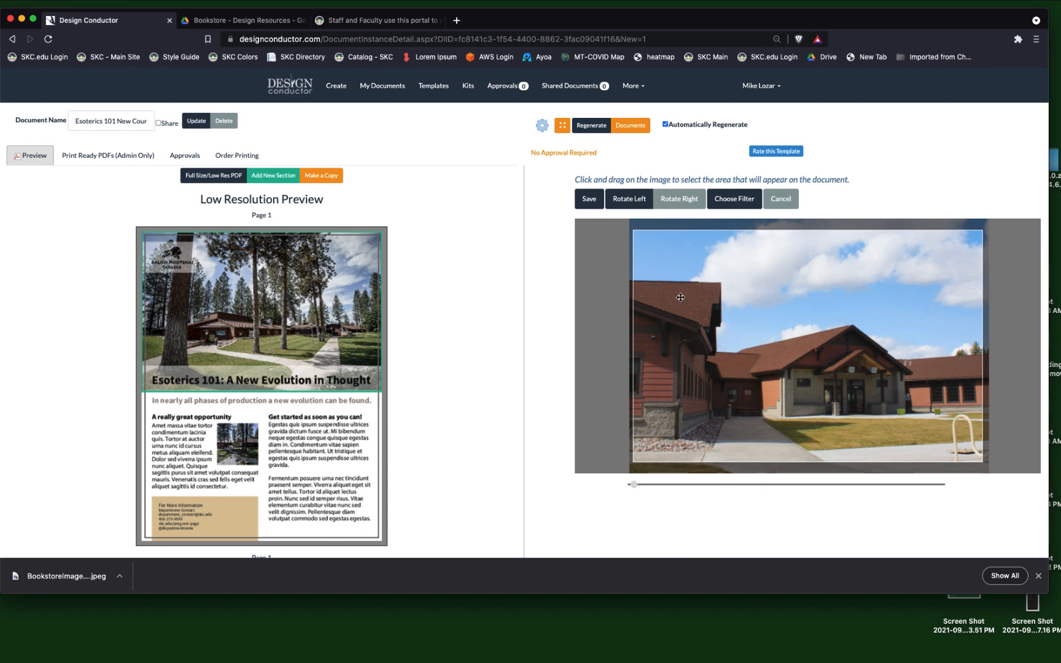
click(587, 205)
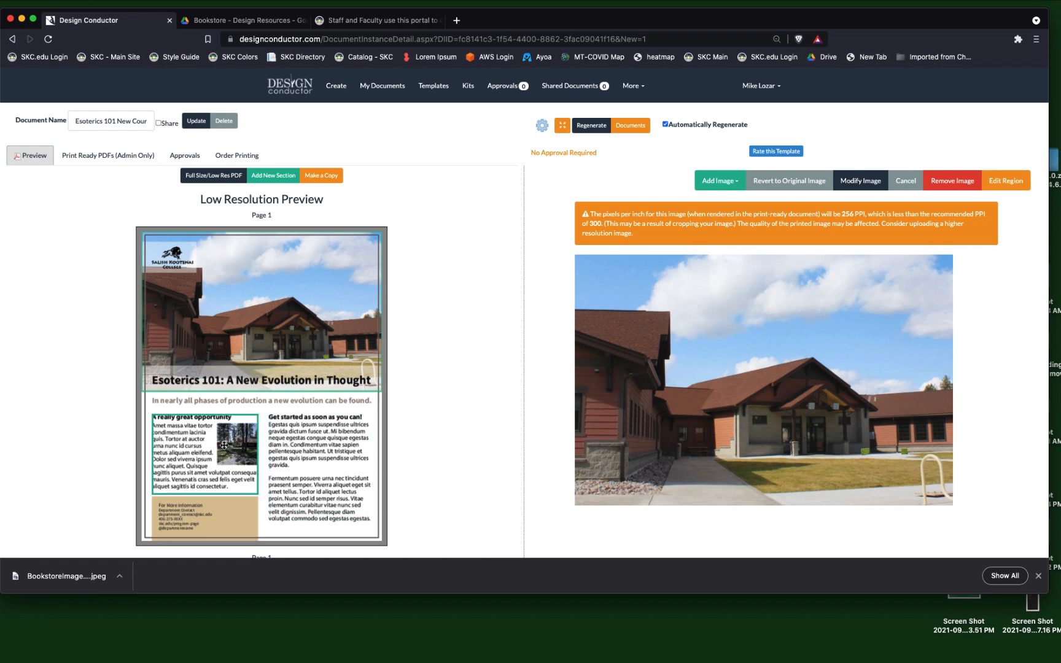
Open the "A really great opportunity" section and change its header to "This is a new header for this design".
click(174, 454)
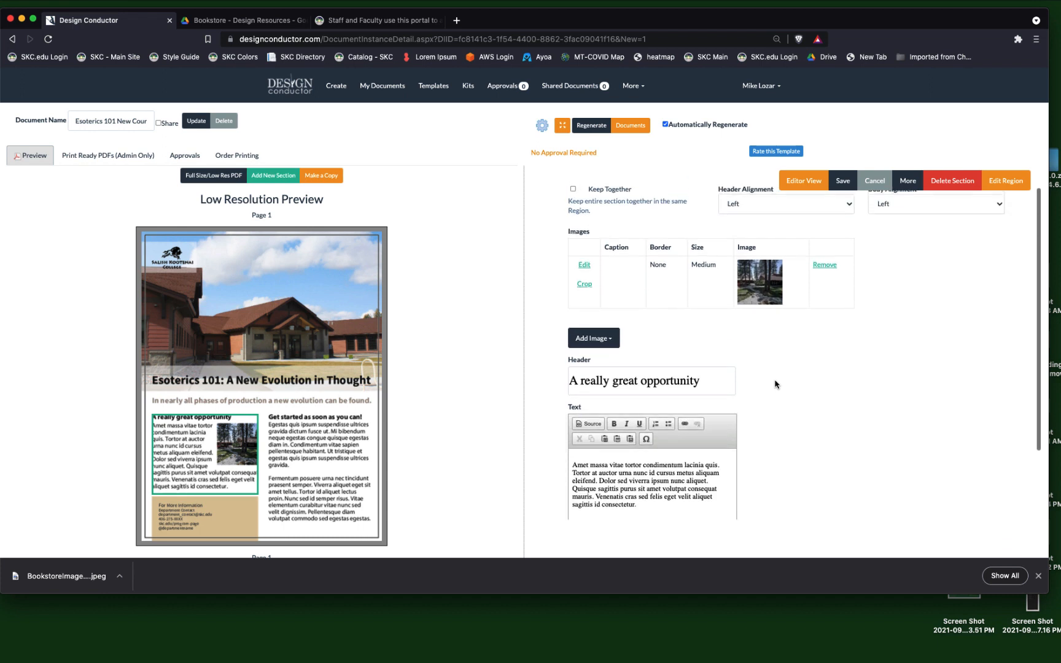
scroll(775, 385, down, 2)
drag(711, 334, 570, 332)
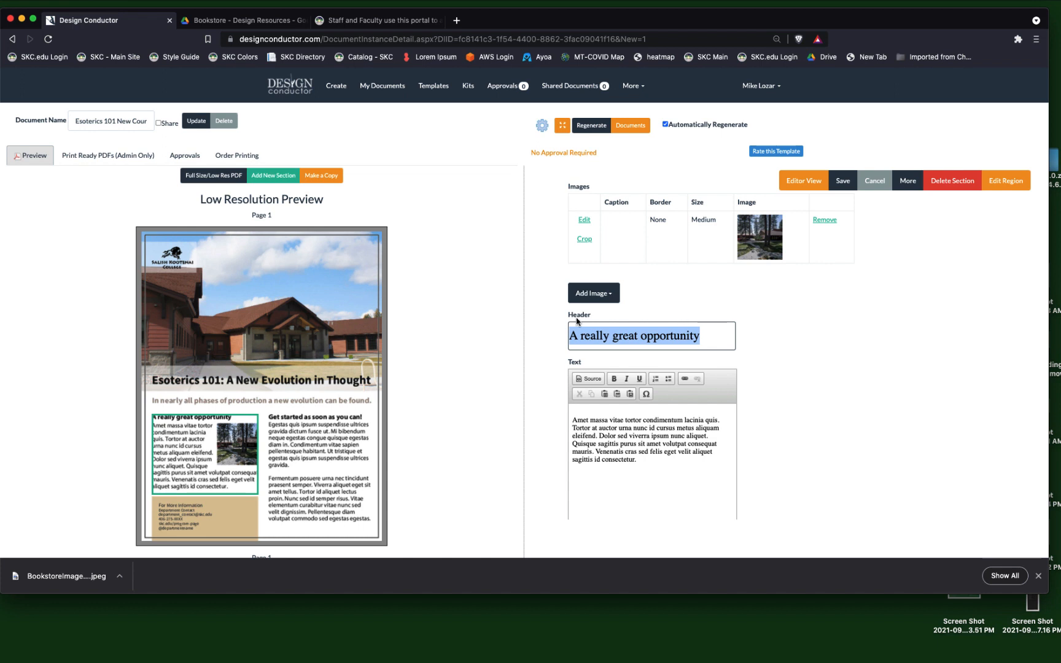
text(This)
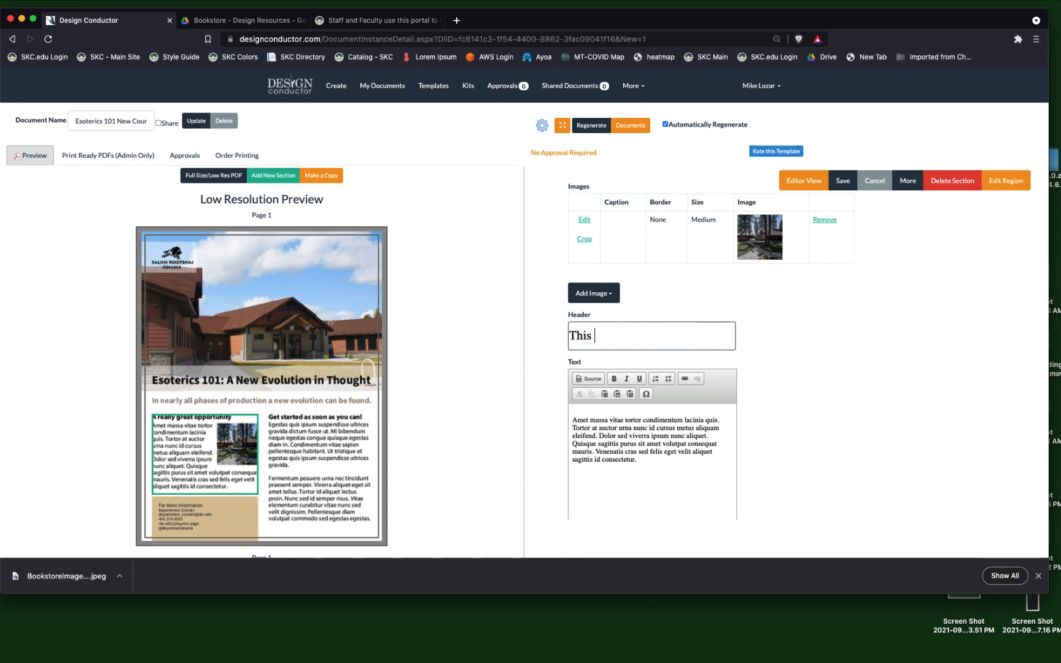
text( is a new header for this design.)
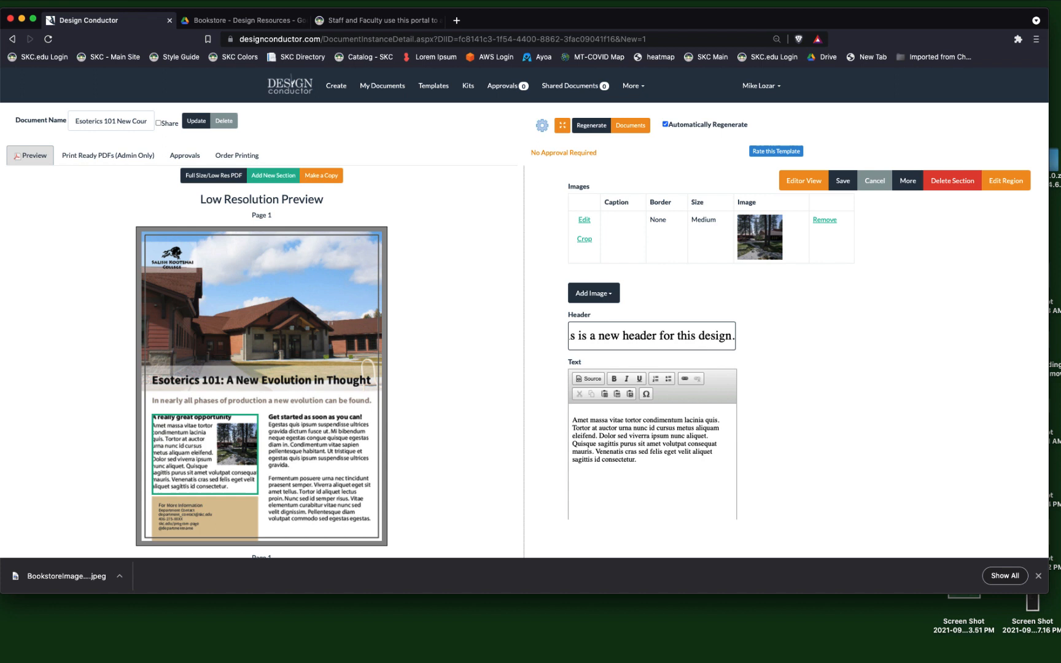
key(BackSpace)
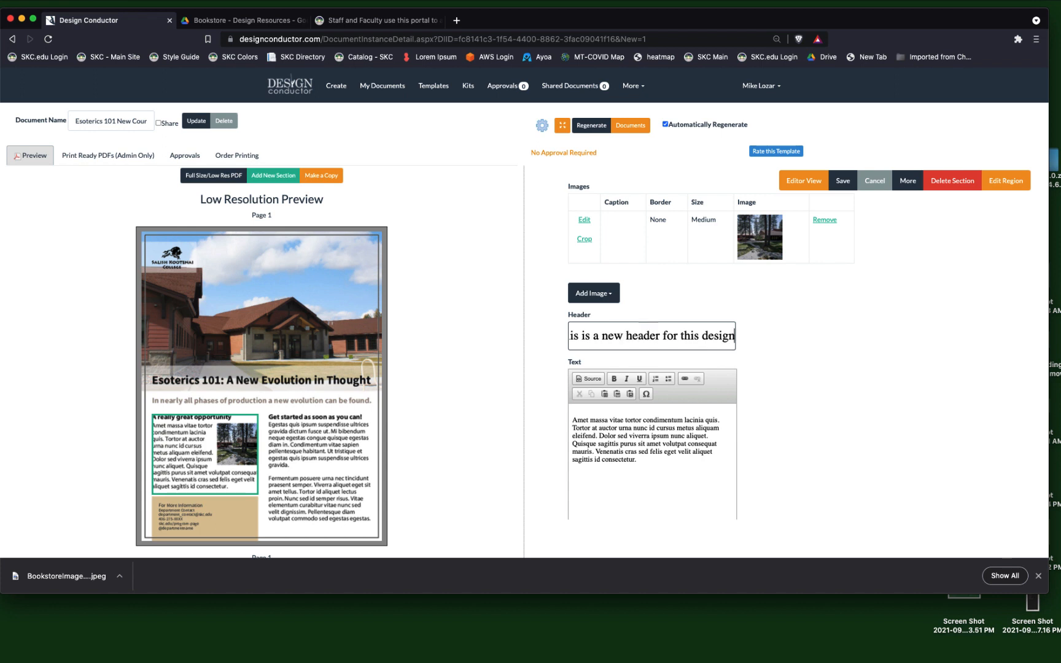
Delete all of the section's existing placeholder body text, starting "Amet massa vitae tortor".
click(625, 469)
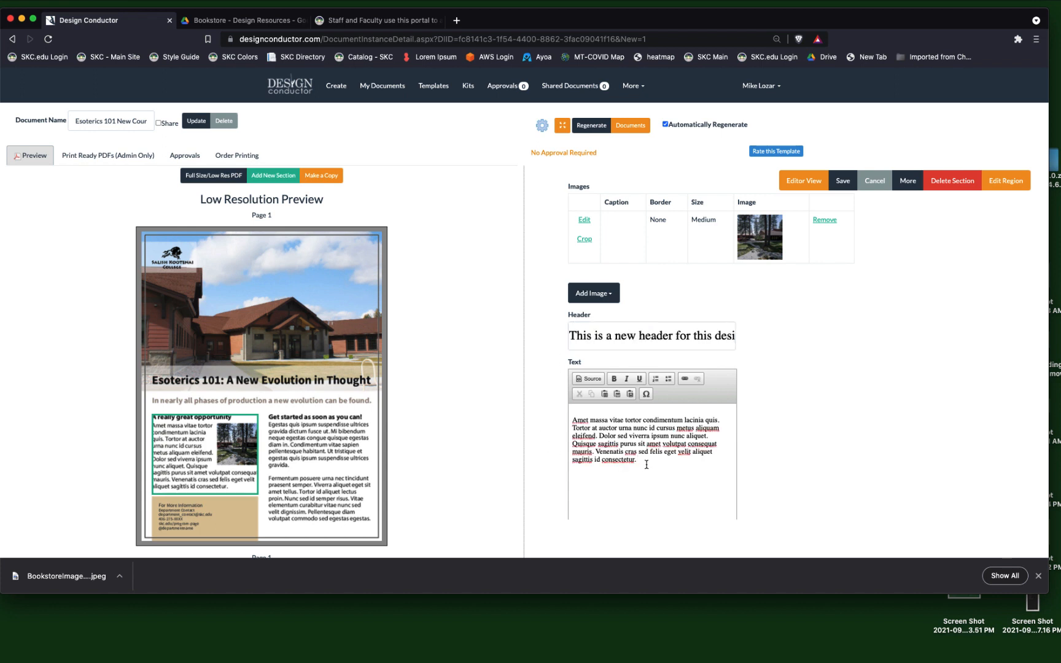
drag(646, 464, 569, 422)
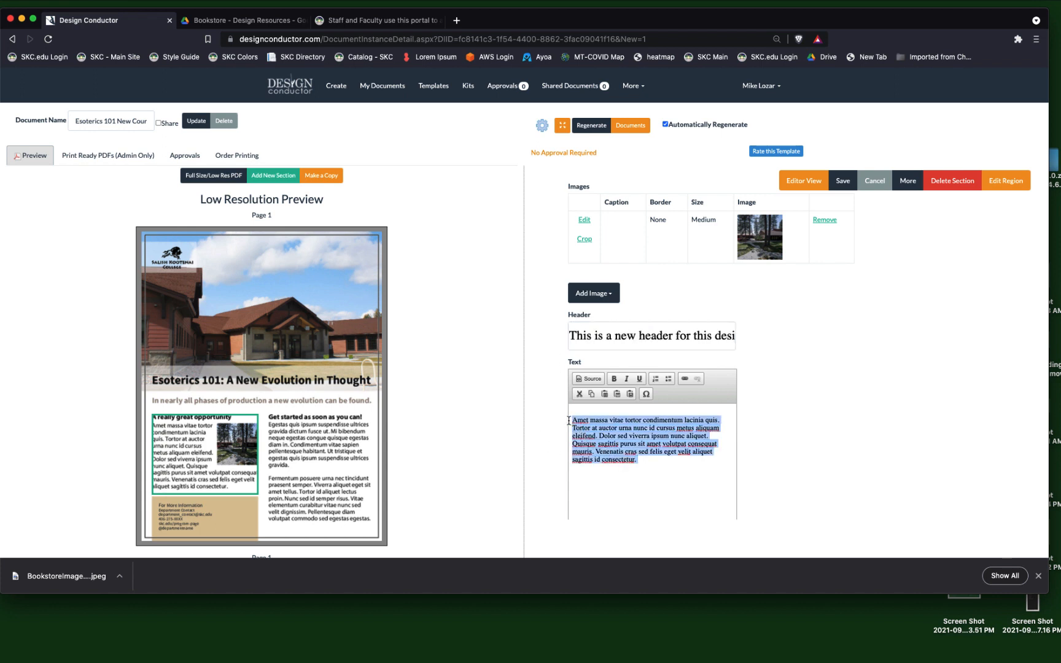
key(BackSpace)
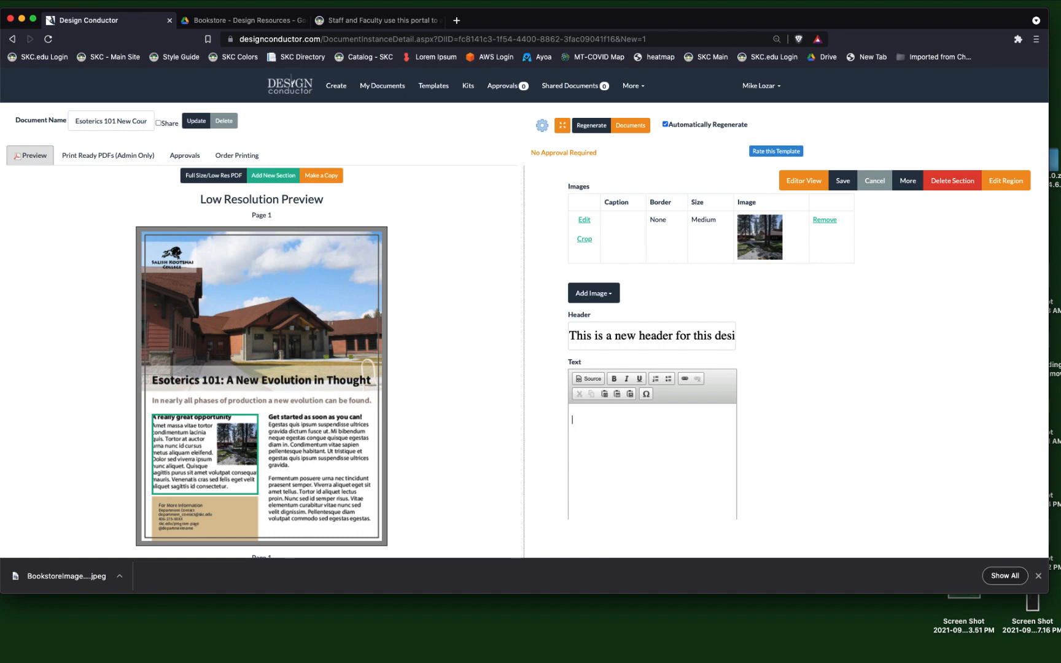
Generate five paragraphs of placeholder text on loremipsum.io and copy the passage from "Posuere ac ut consequat" to "convallis a cras.".
click(456, 21)
click(442, 56)
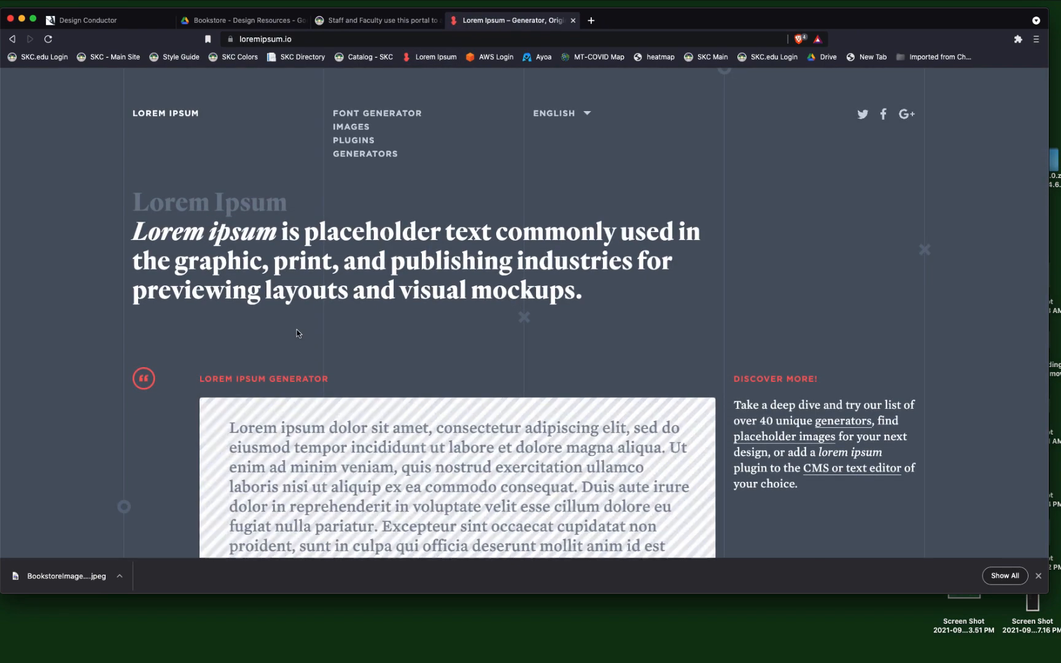
scroll(316, 336, down, 5)
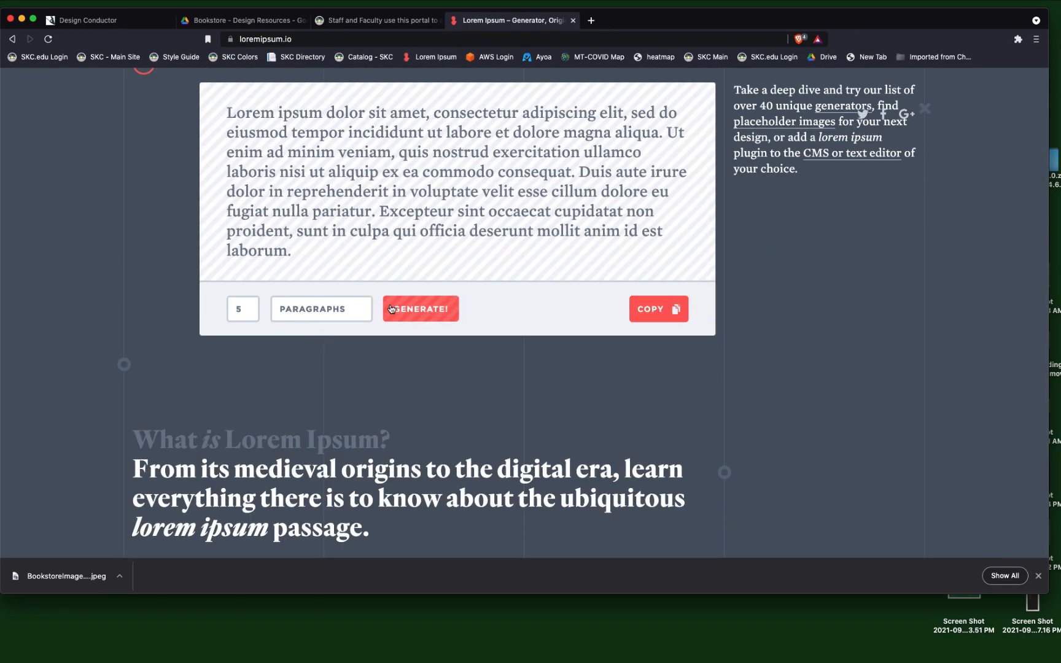
click(391, 308)
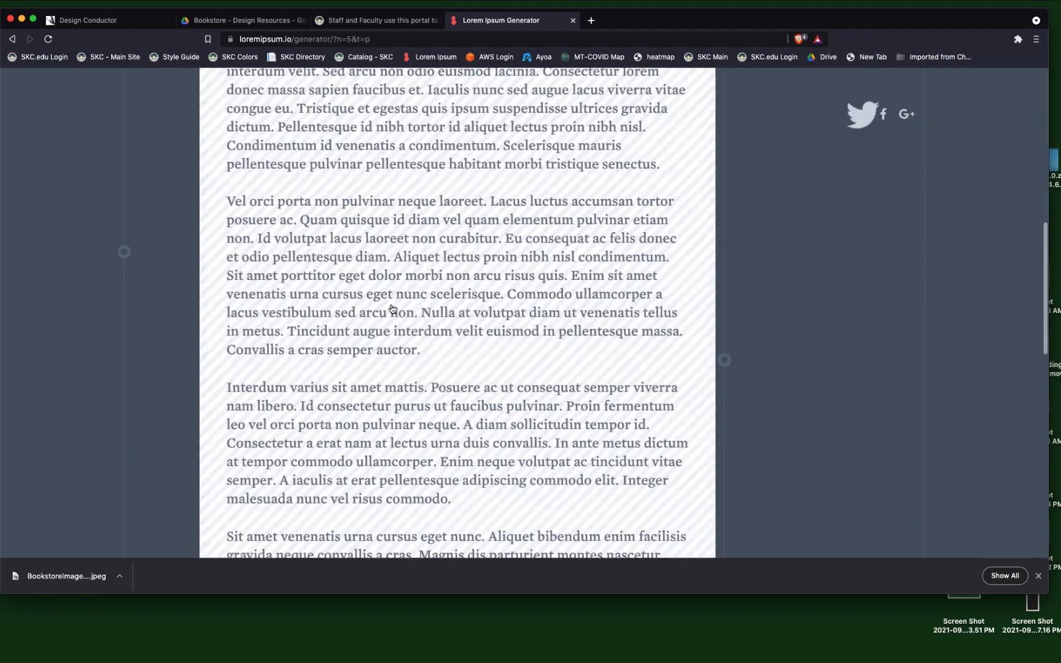
drag(431, 385, 418, 482)
key(super+c)
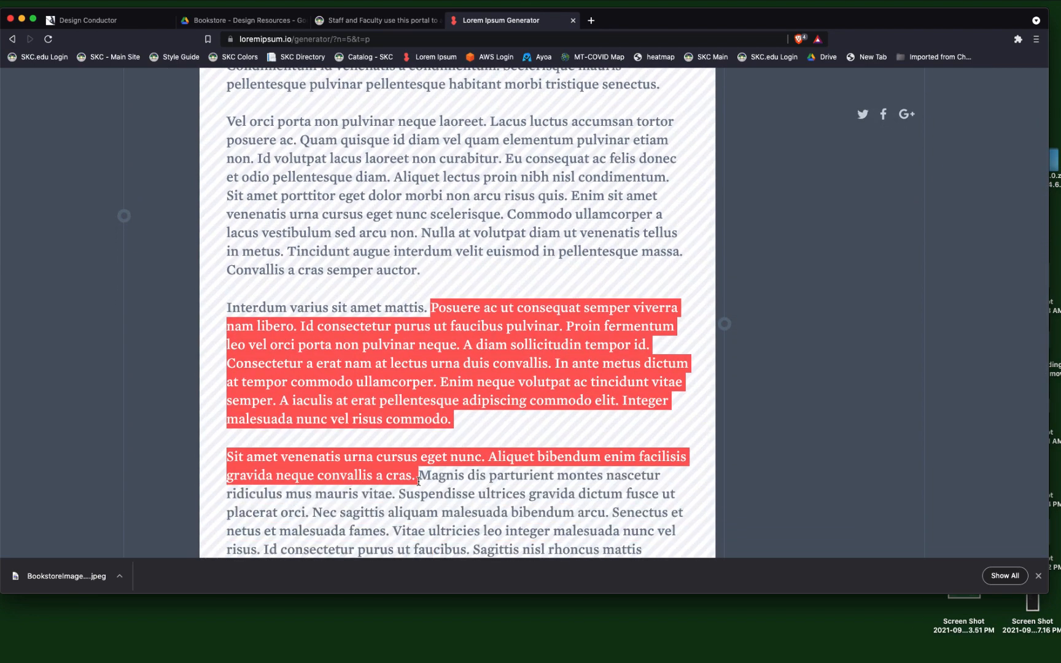
Paste the copied passage as the section's body text in Design Conductor and insert a blank line between its two paragraphs.
click(104, 20)
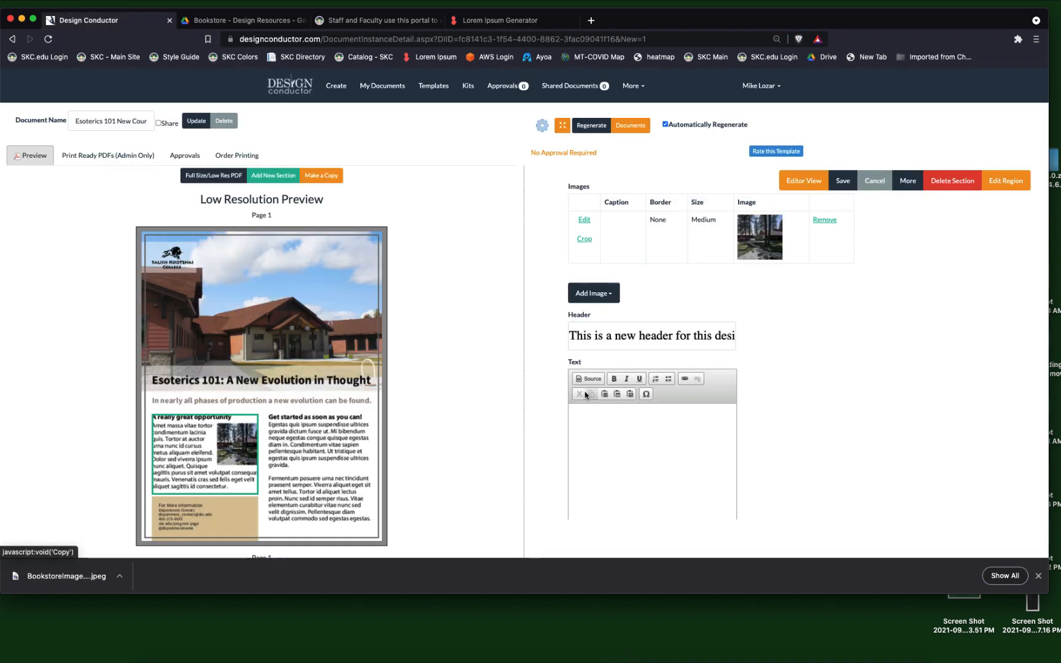
key(super+v)
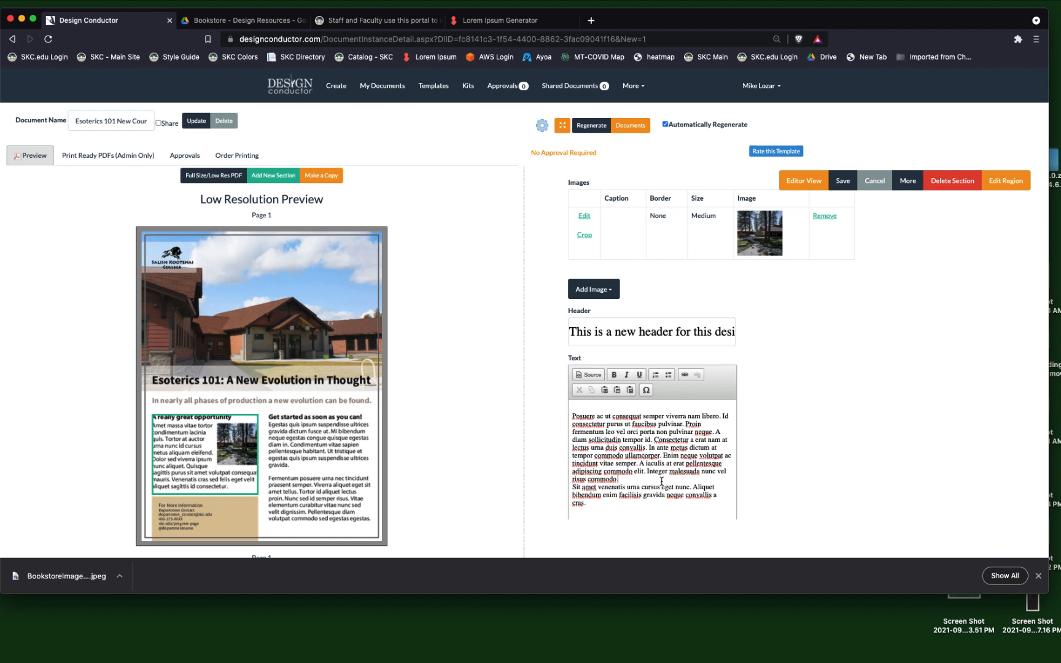
key(Return)
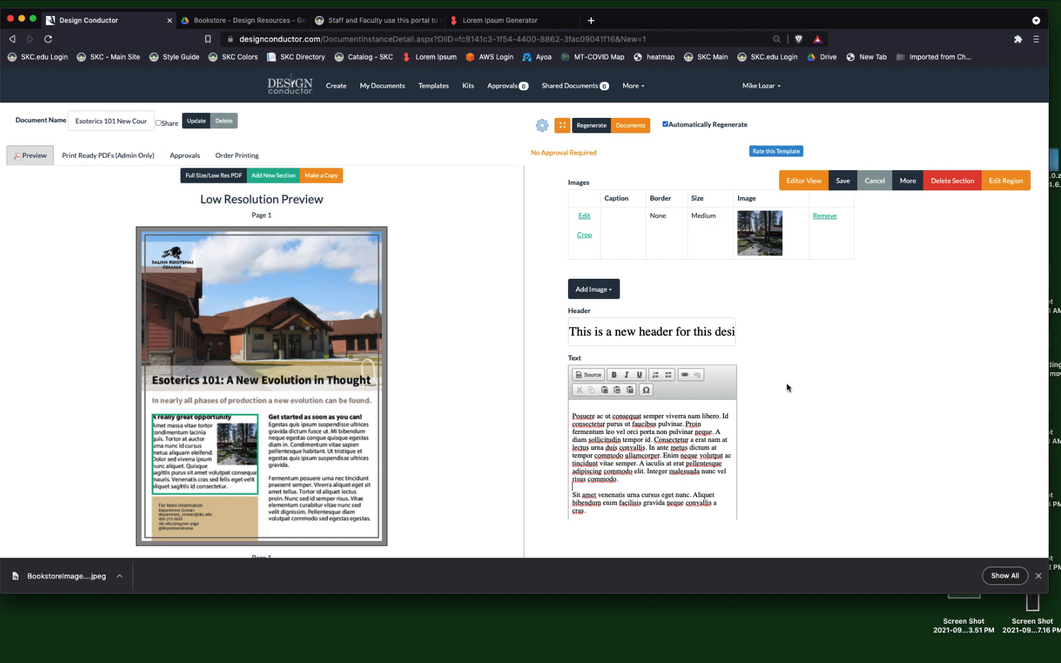
Show the section's options for adding an image, then switch to Drive and open Photography > Annual Photoshoot > 2013 > Graduation.
scroll(789, 384, down, 2)
scroll(791, 381, up, 5)
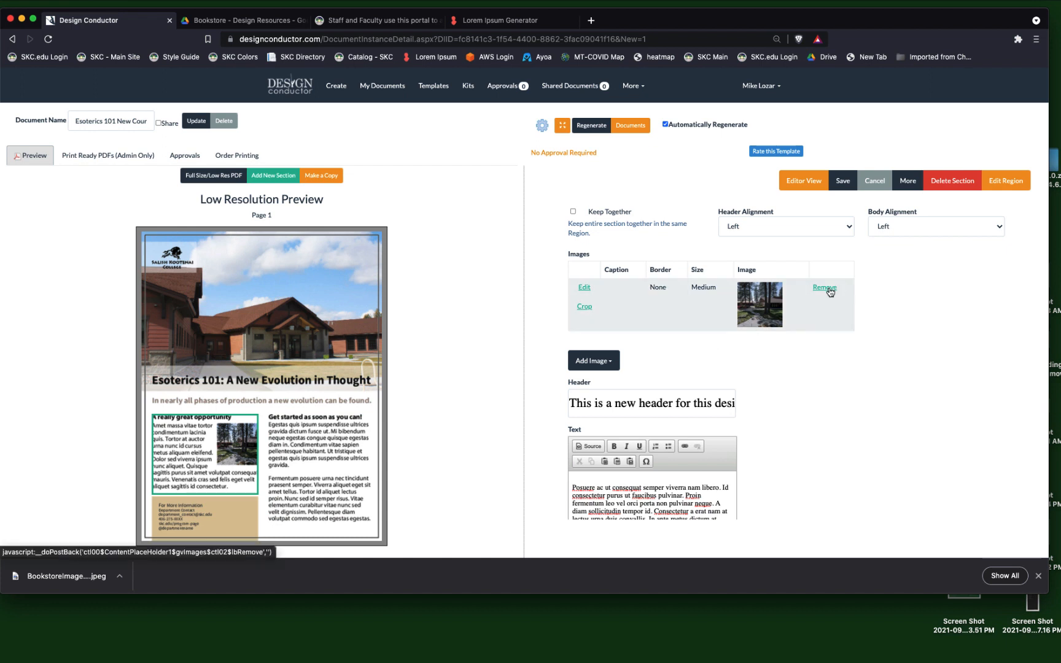
click(586, 369)
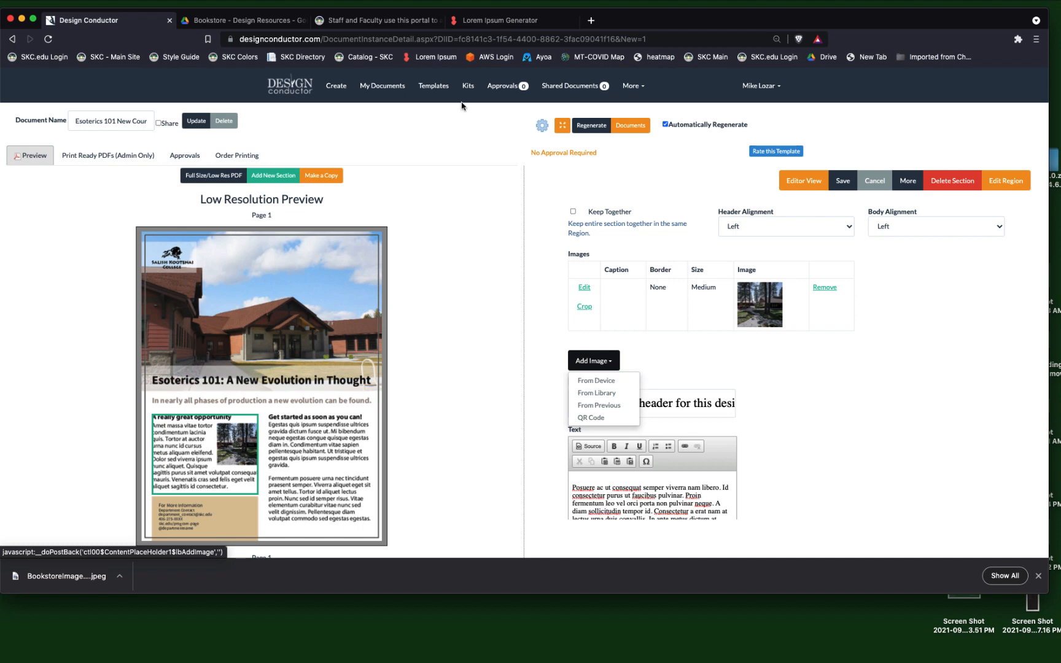
click(262, 22)
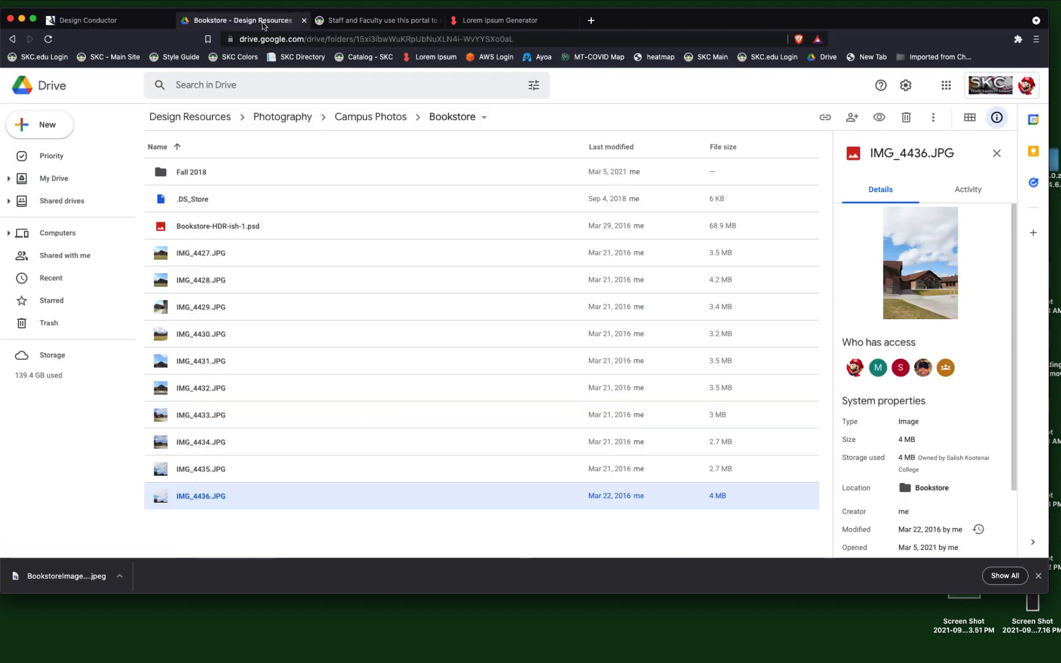
click(287, 121)
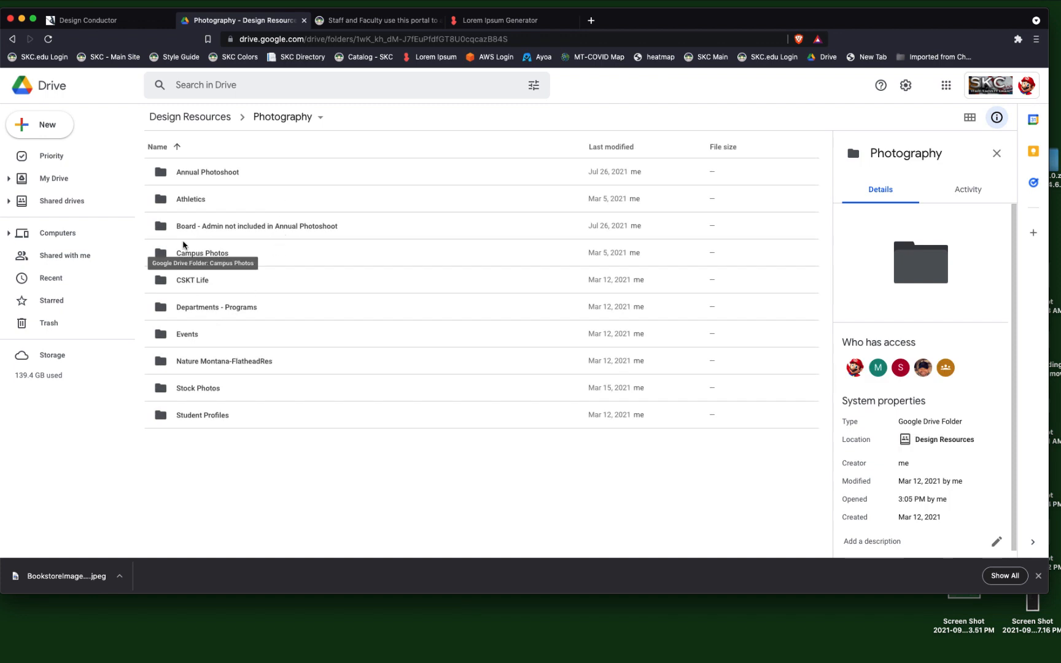
double_click(192, 174)
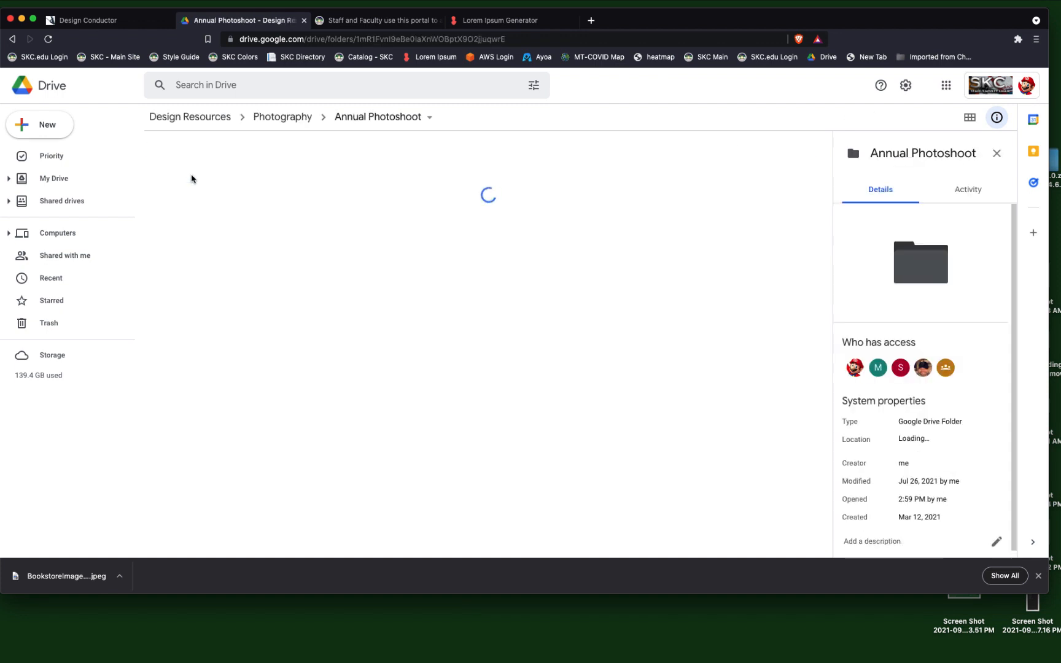
double_click(185, 173)
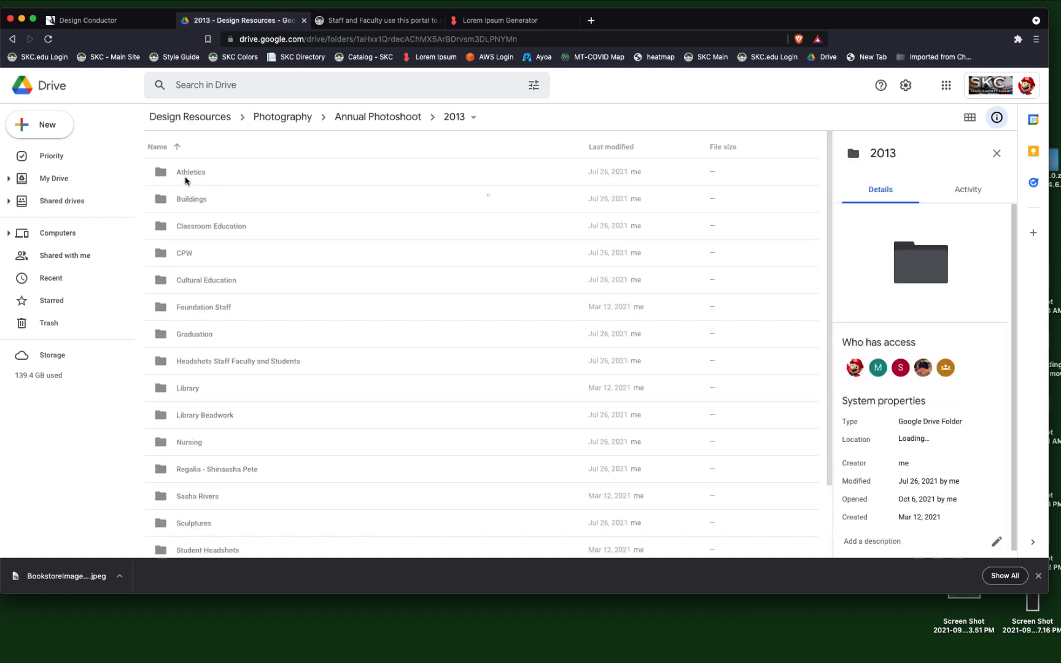
double_click(197, 335)
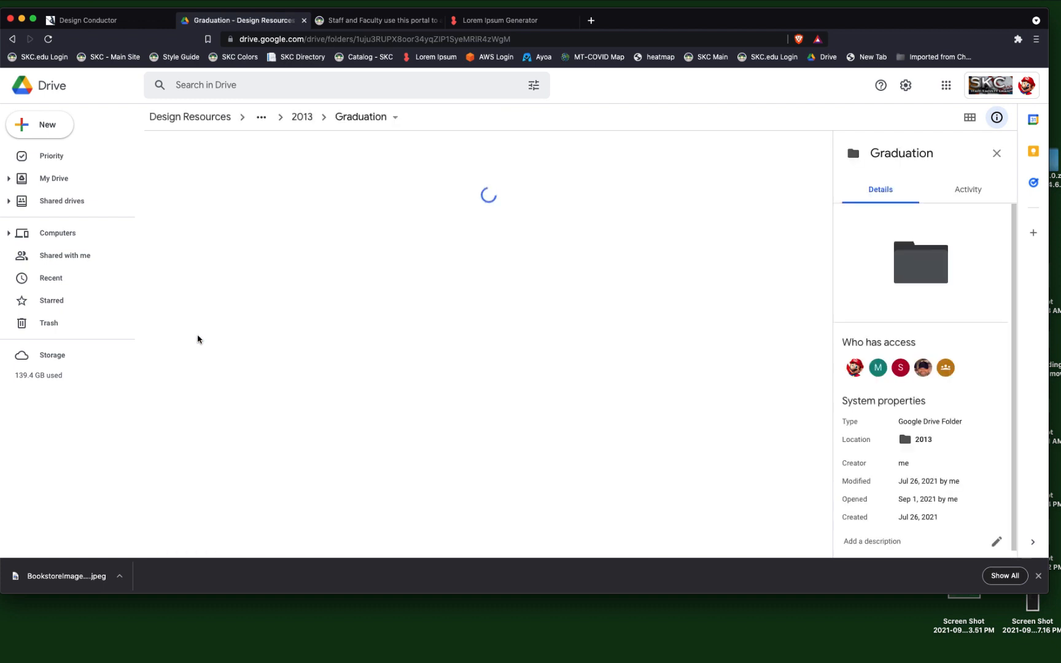
Download SKC-217-2.jpg from the Graduation folder to Downloads under the name GraduatePhoto-Template.
click(183, 227)
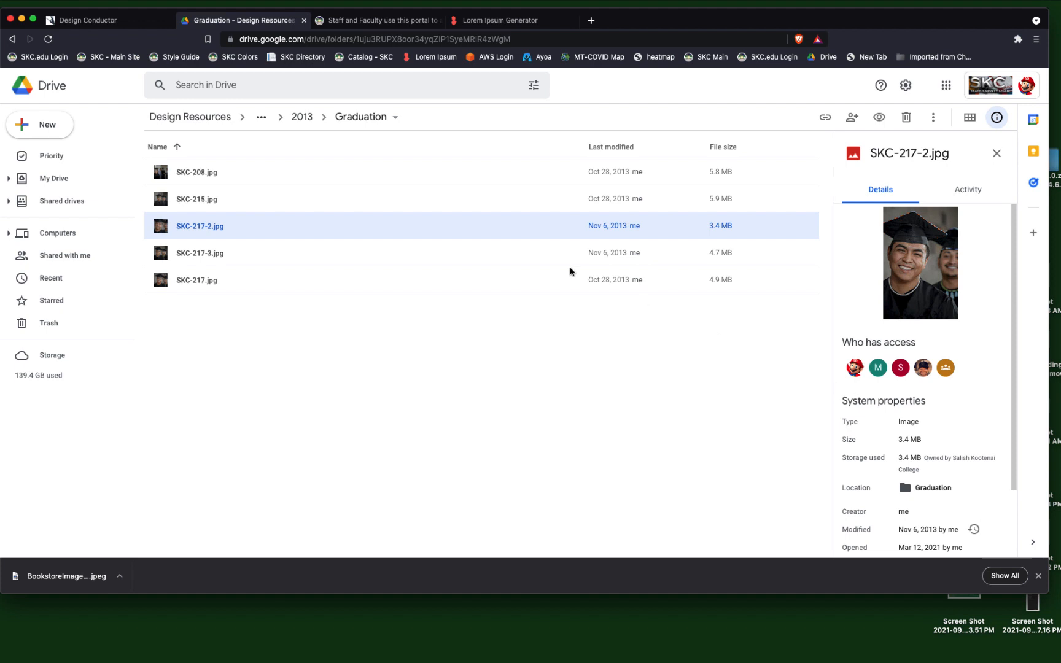
right_click(477, 225)
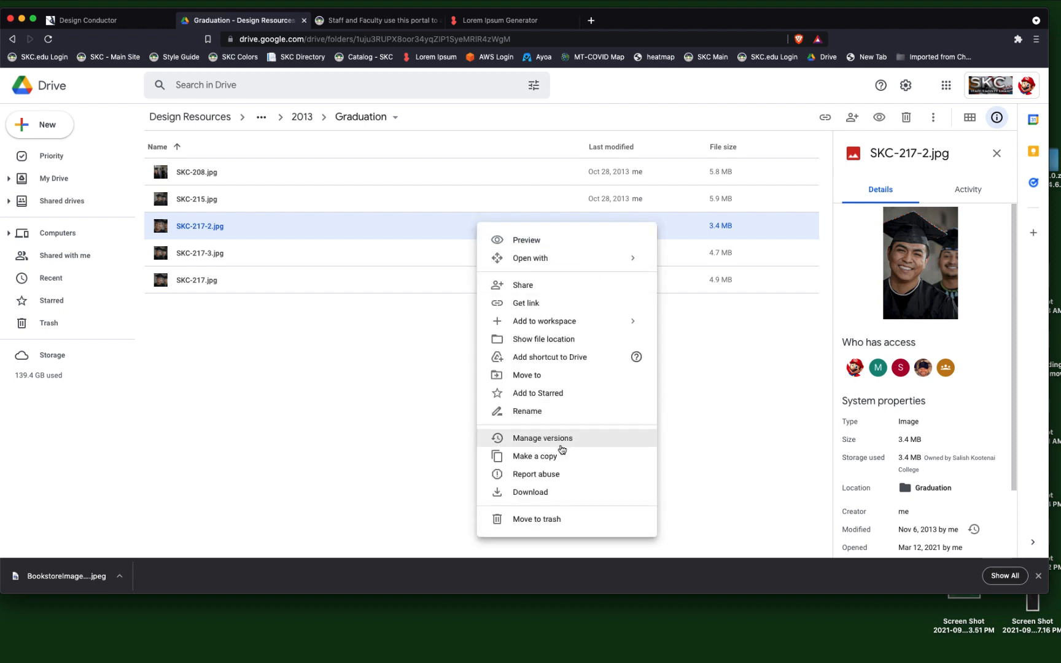
click(555, 491)
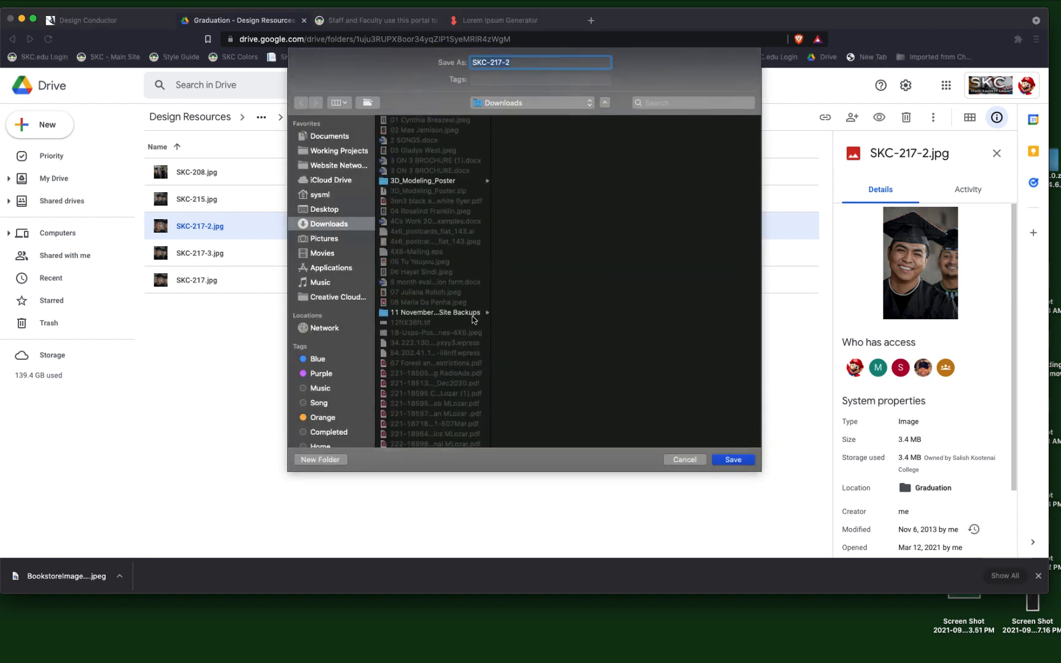
text(GraduatePhoto-Template)
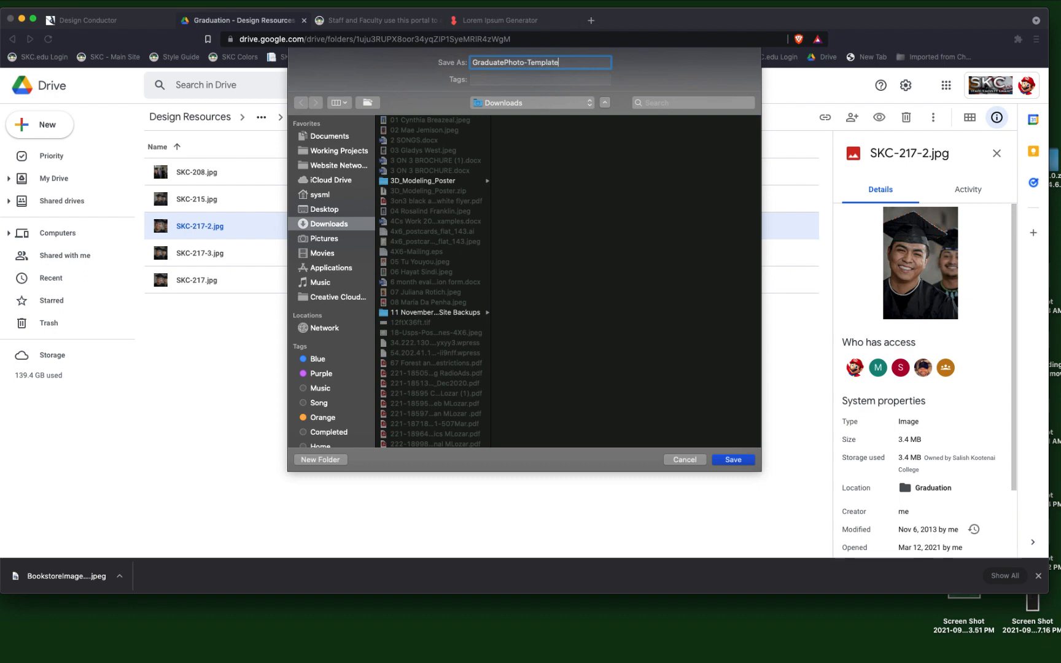
key(Return)
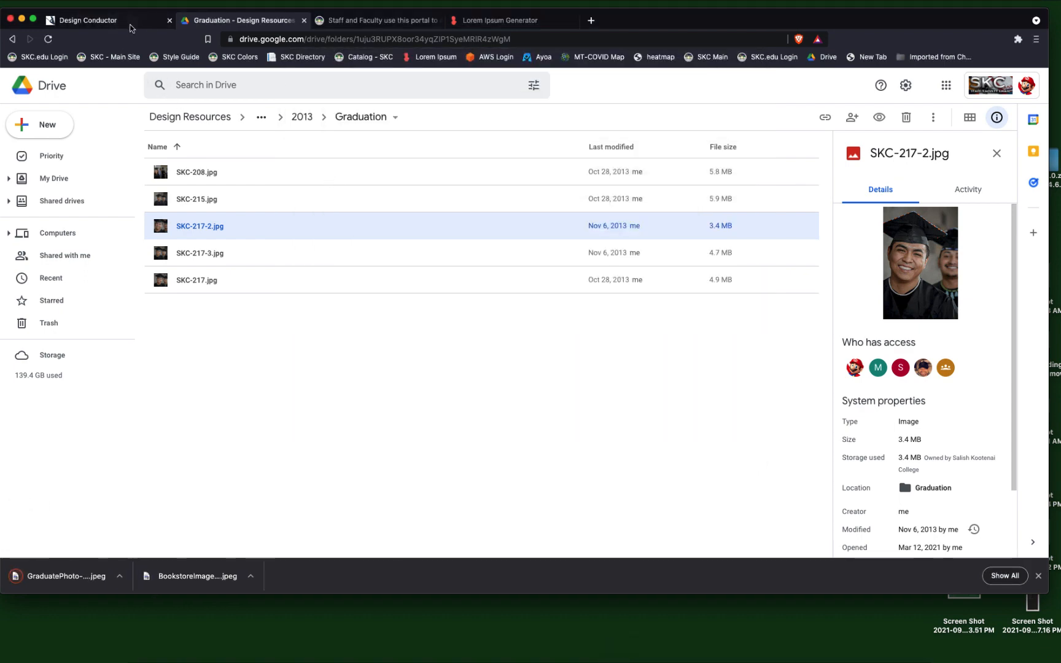
Switch to Design Conductor, start adding a section image from the device, and dismiss the browser's download bar.
click(131, 28)
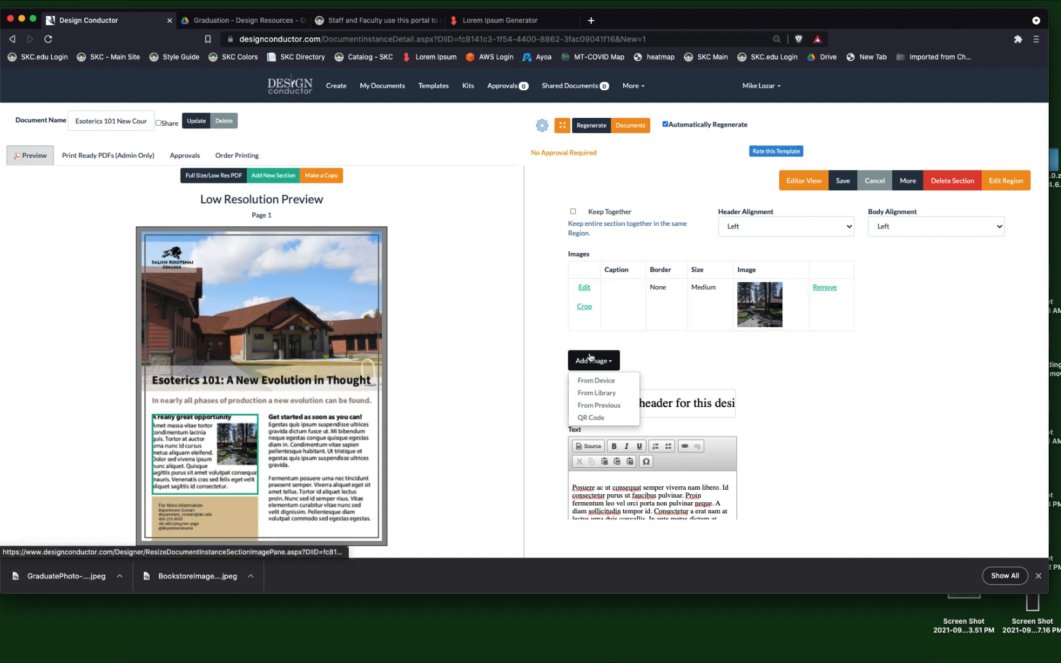
click(596, 380)
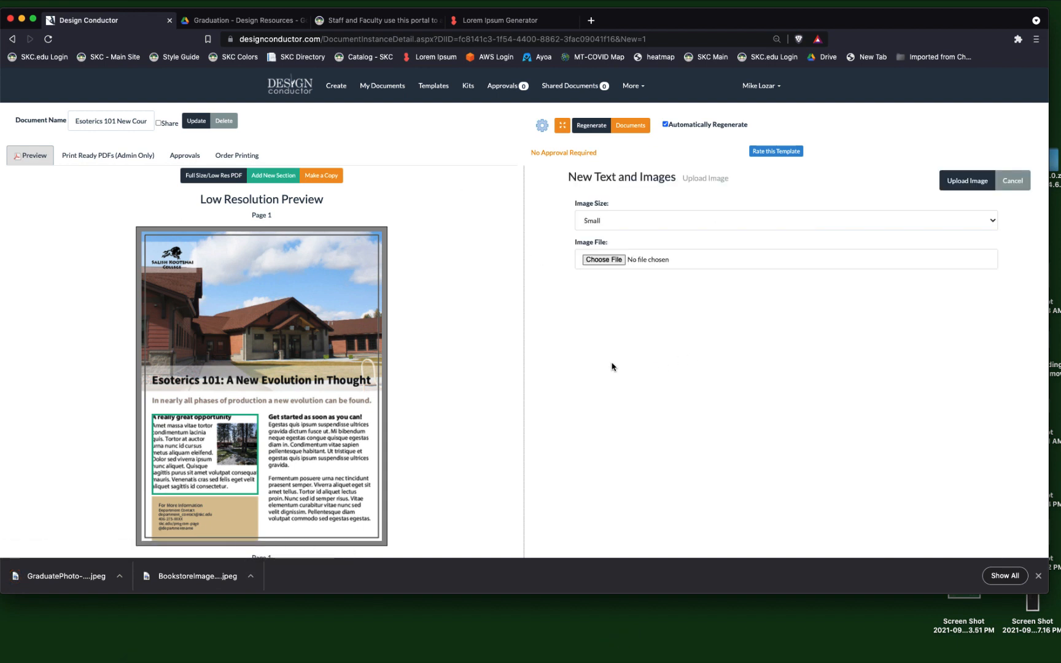
click(1037, 575)
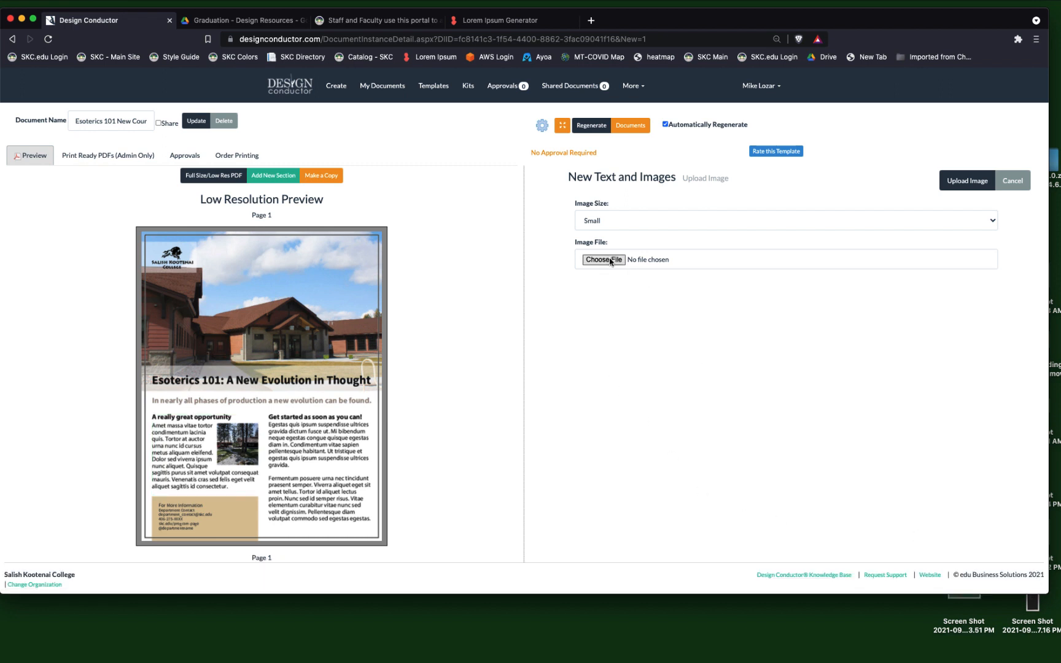
click(618, 222)
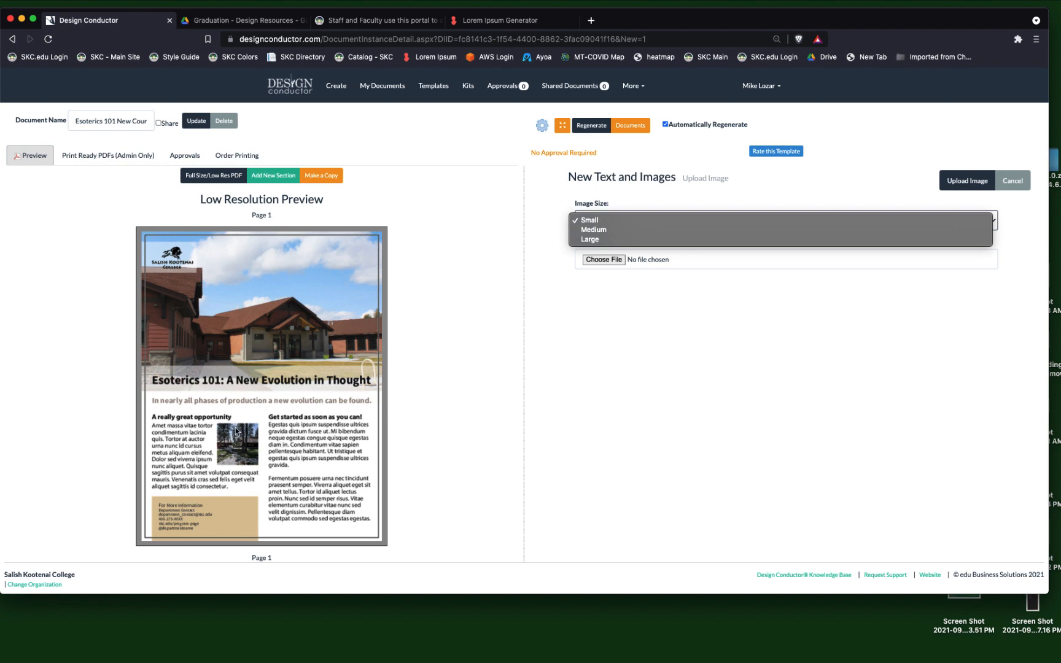
click(594, 240)
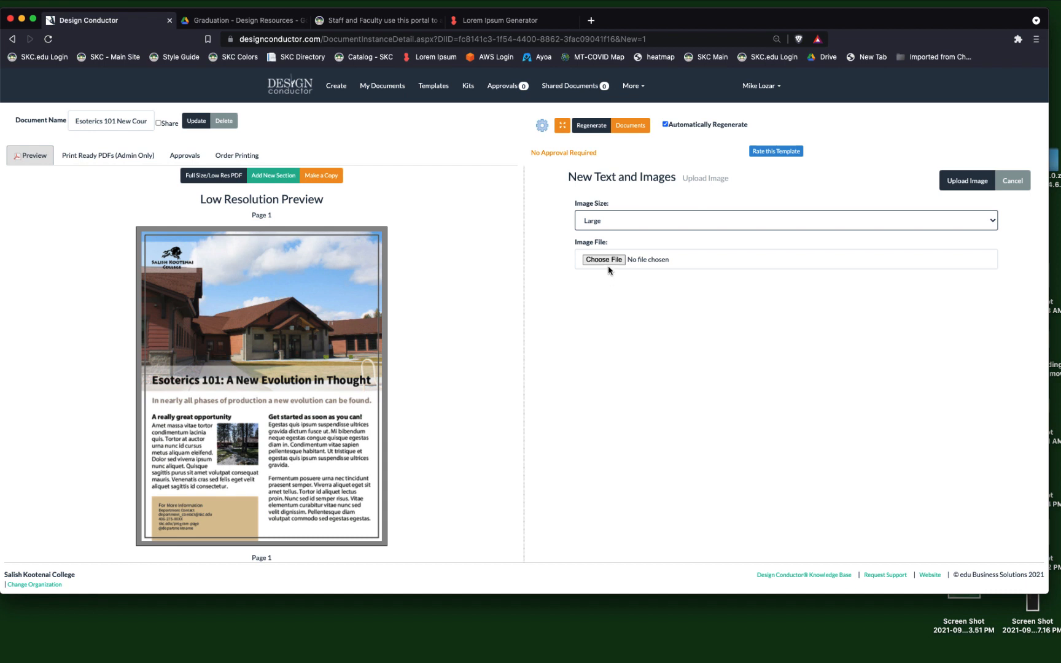
click(600, 224)
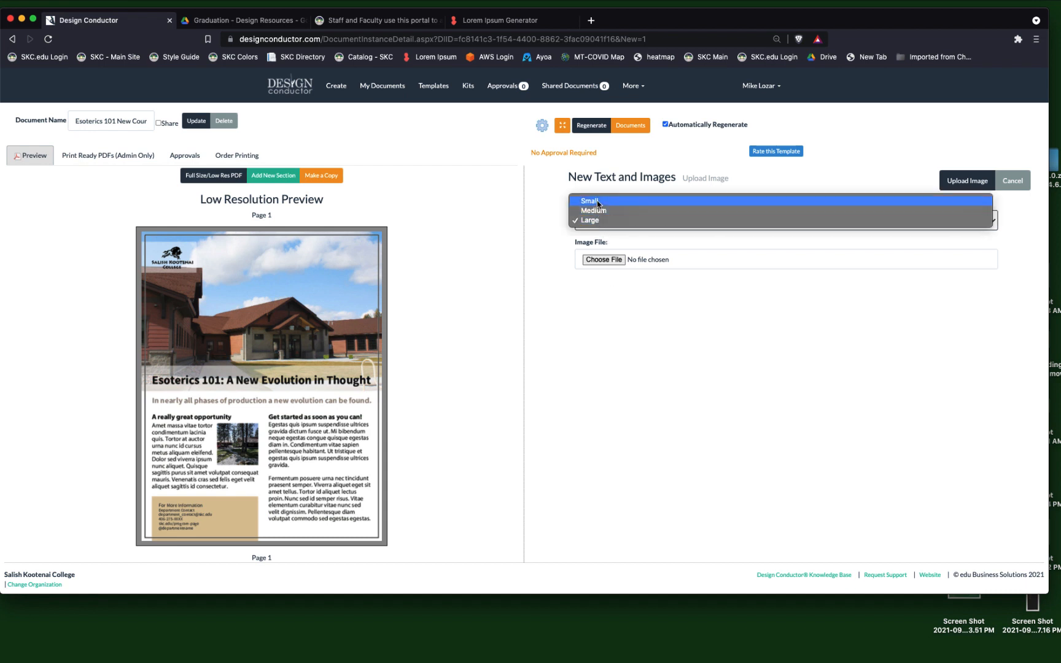
click(599, 204)
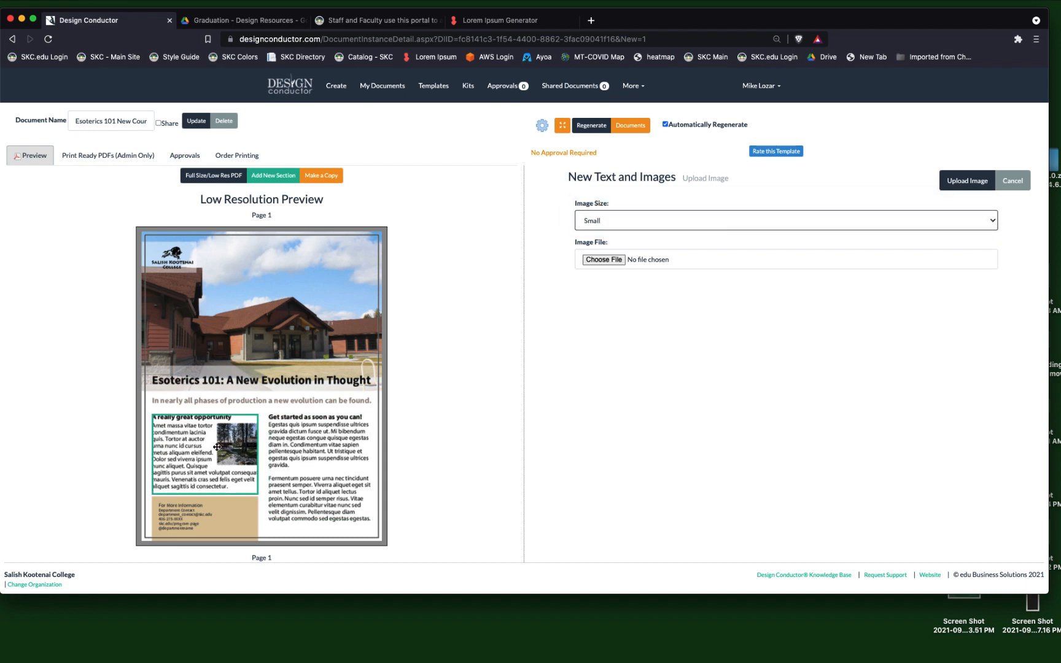
Upload GraduatePhoto-Template.jpeg from Downloads as a Small image for the new text section.
click(603, 261)
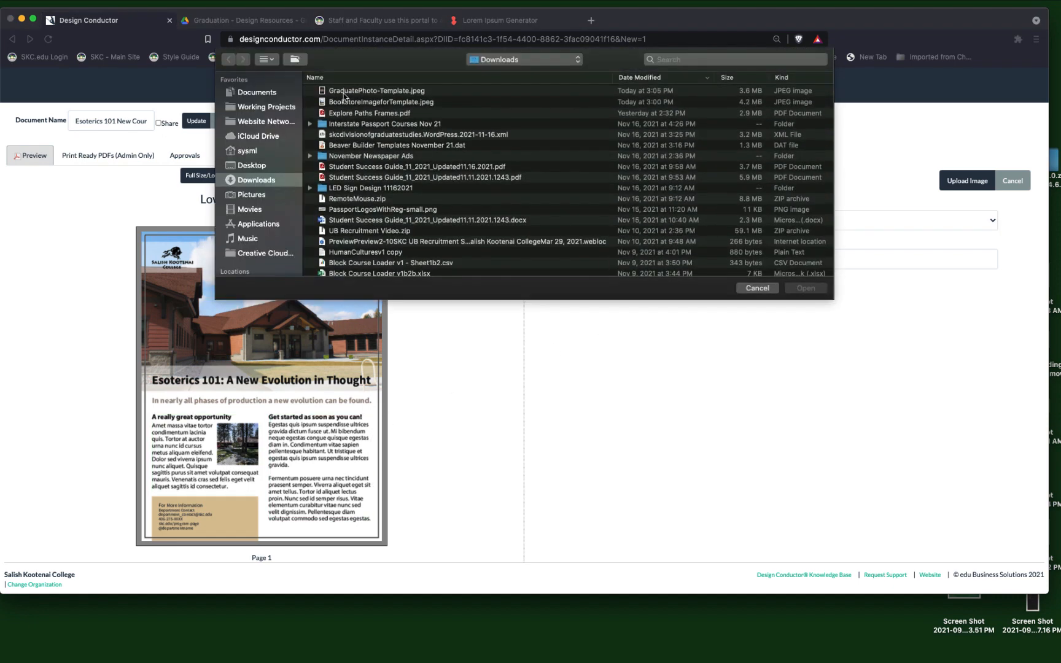
click(339, 91)
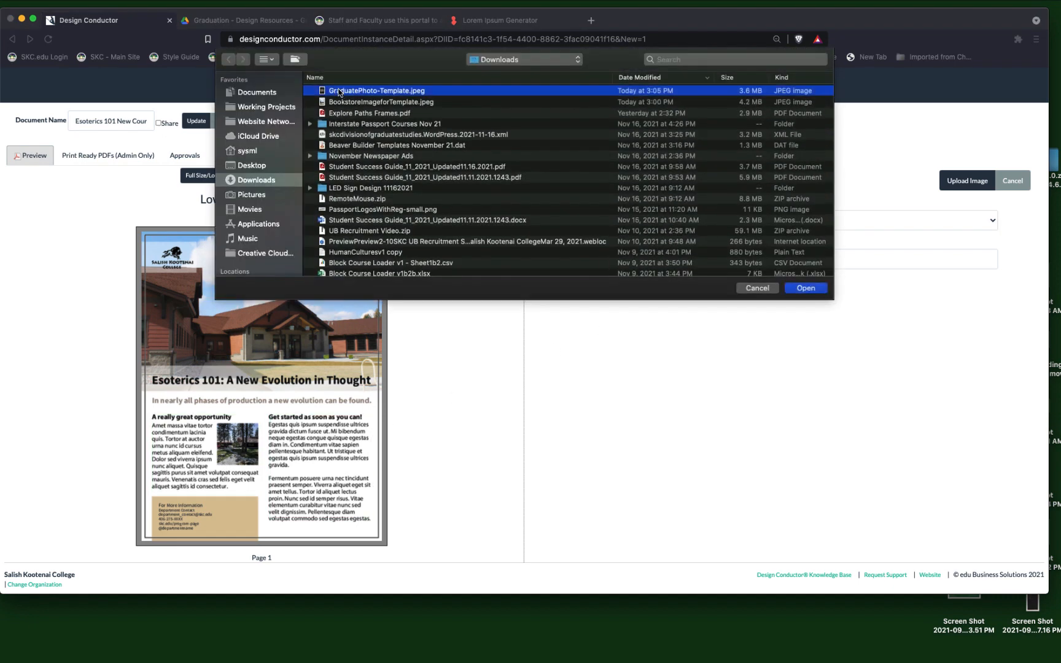
click(820, 289)
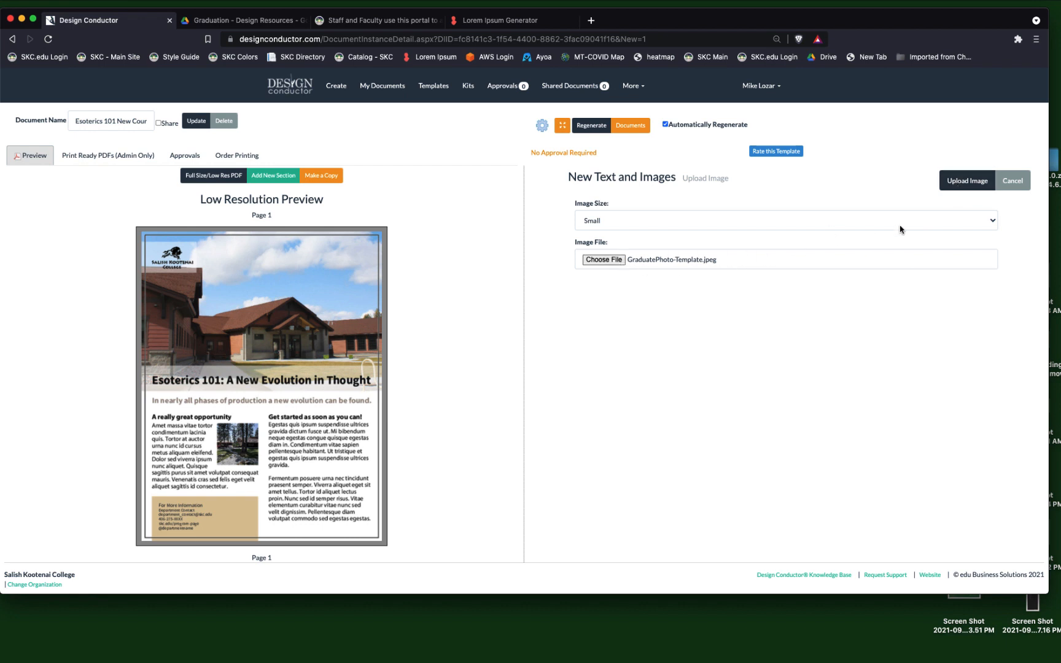
click(978, 181)
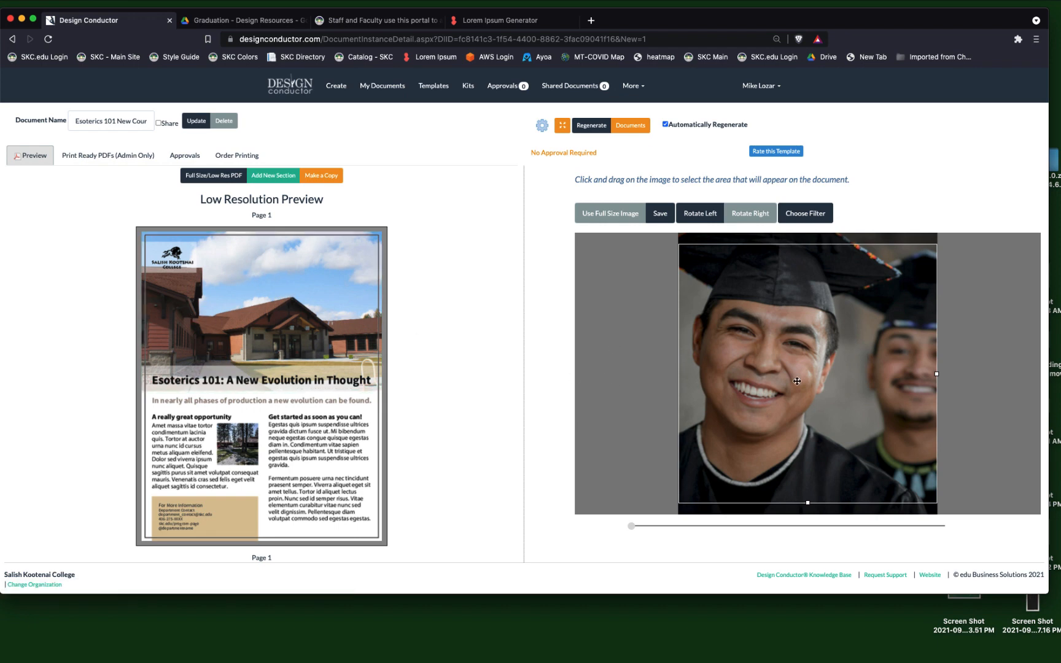
Shift the graduate photo slightly down within its crop frame and save the crop.
mouse_move(632, 528)
mouse_down()
mouse_move(682, 540)
mouse_move(824, 537)
mouse_move(617, 541)
mouse_up()
drag(841, 315, 837, 351)
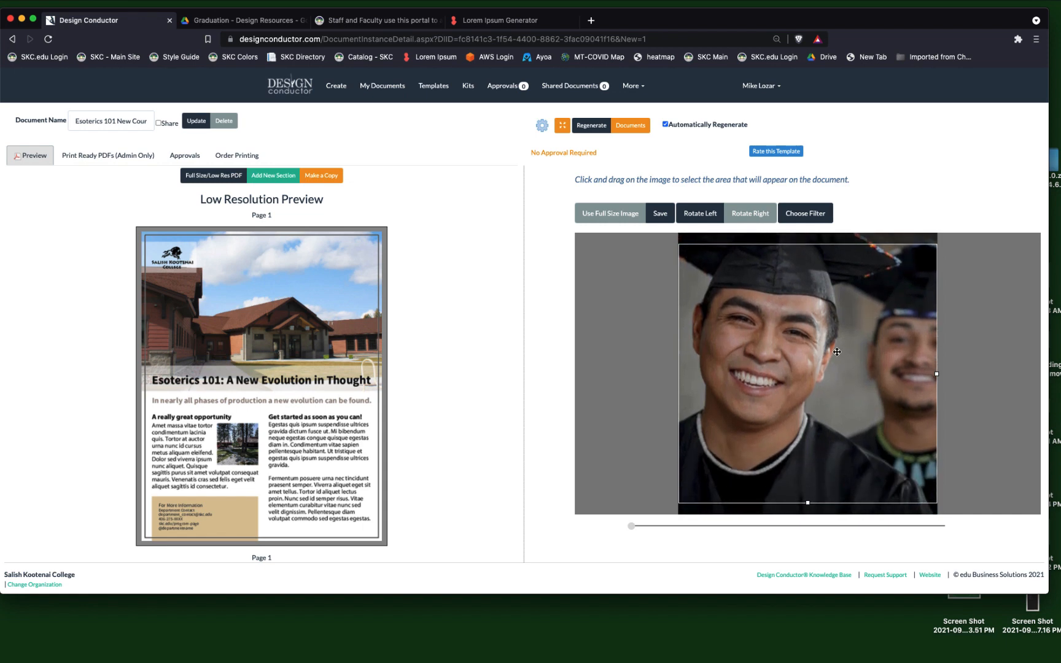
click(659, 219)
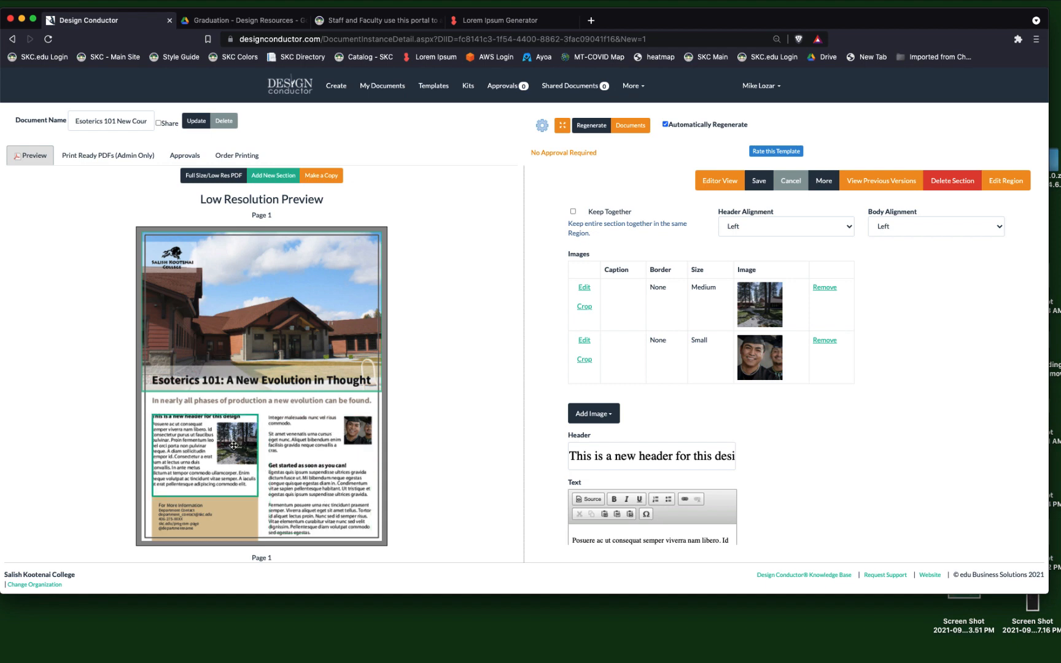
Remove the medium-sized forest image from the section and confirm the removal.
click(825, 289)
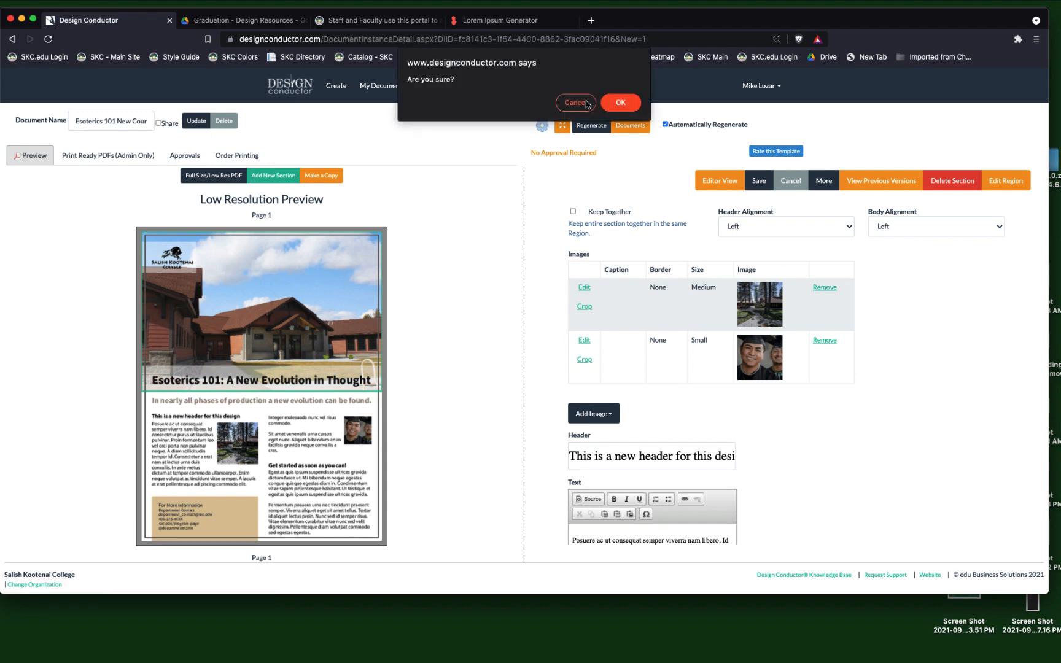
click(618, 103)
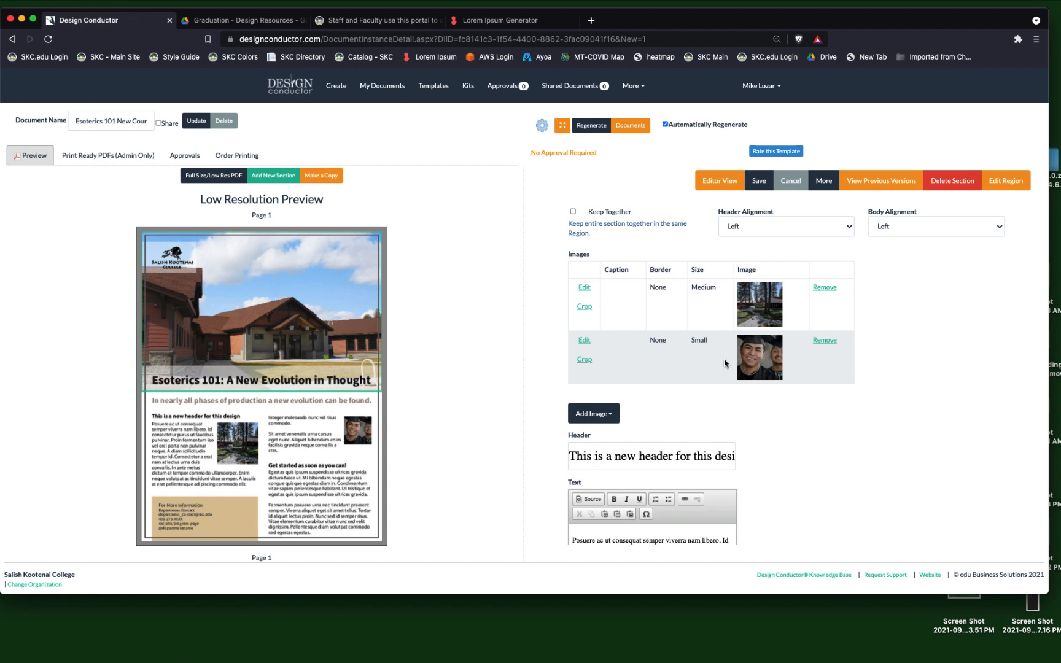
click(824, 287)
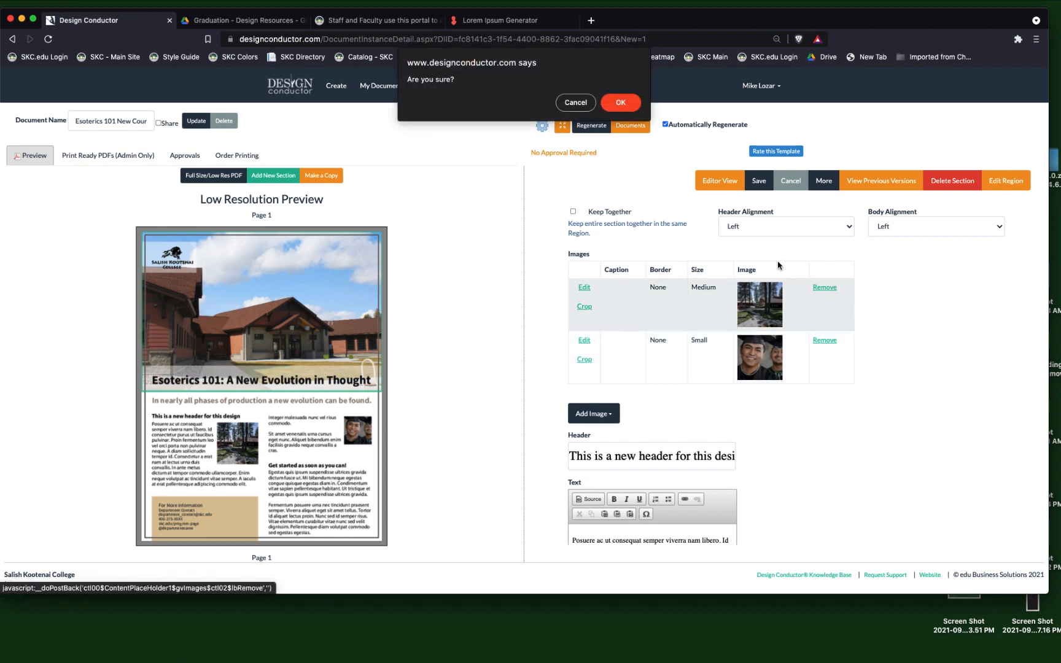
click(620, 104)
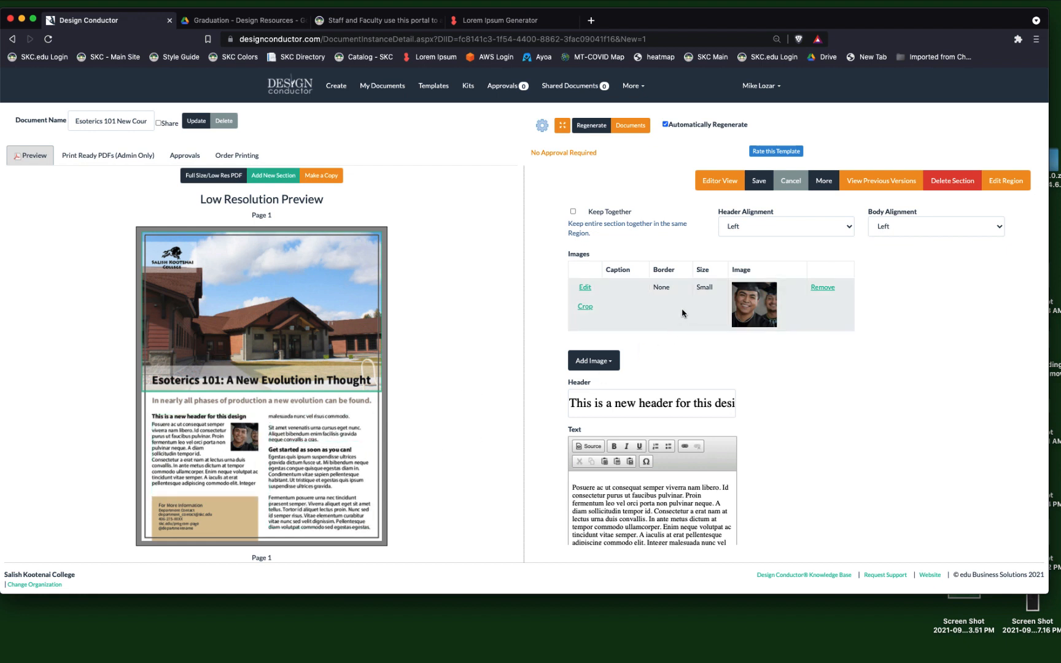
Set the graduate photo's size to Large and update the image entry.
click(585, 288)
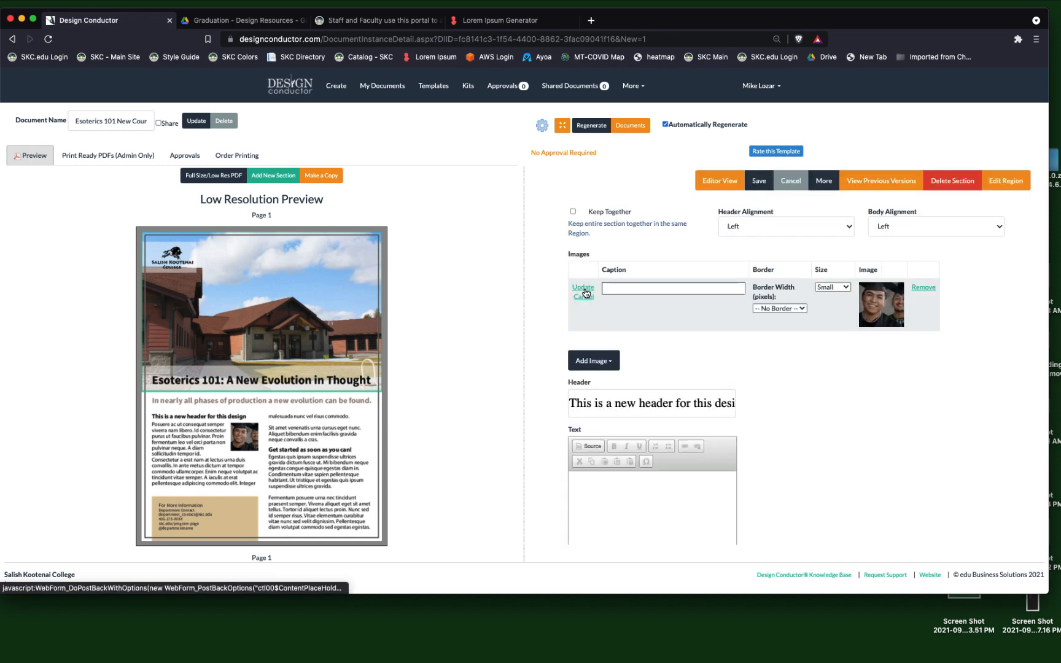
click(830, 288)
click(832, 295)
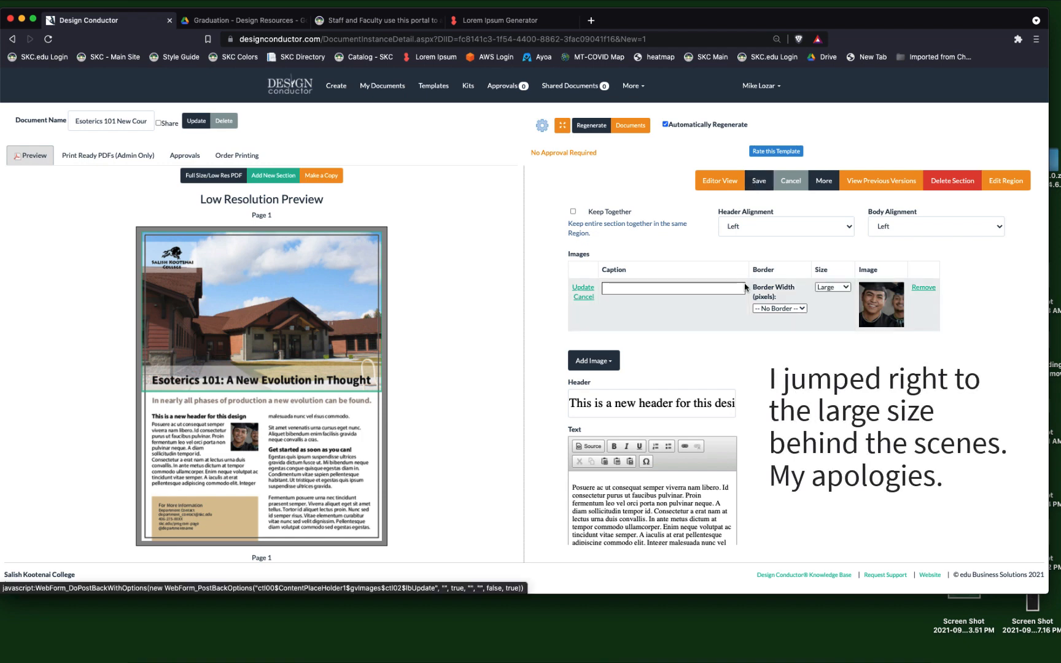
click(583, 288)
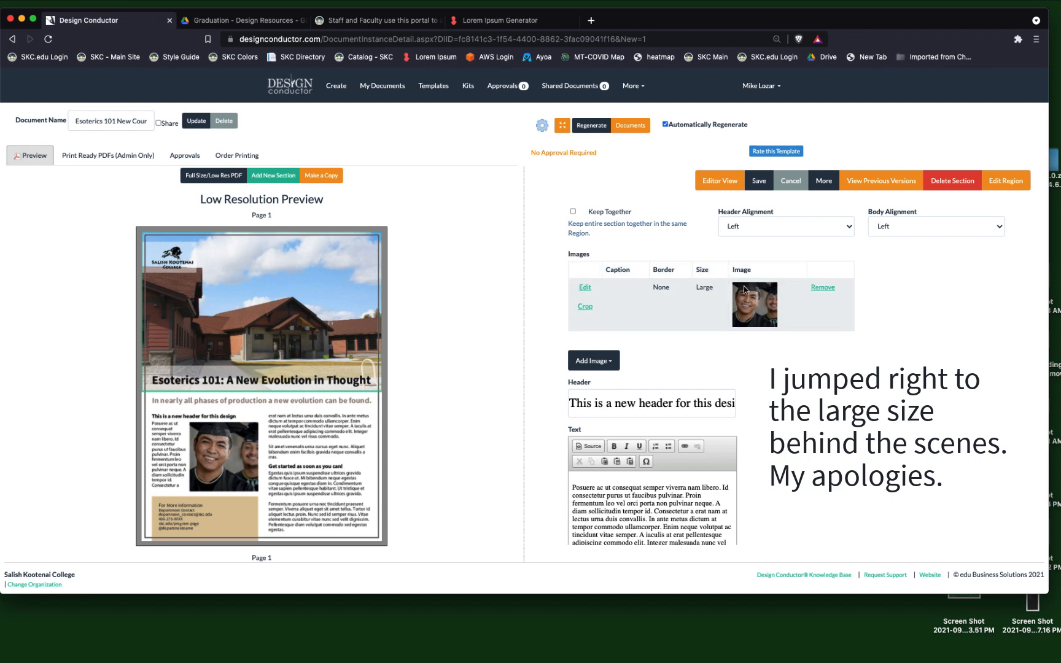
Set the graduate photo's size to Medium and update the image entry.
click(583, 289)
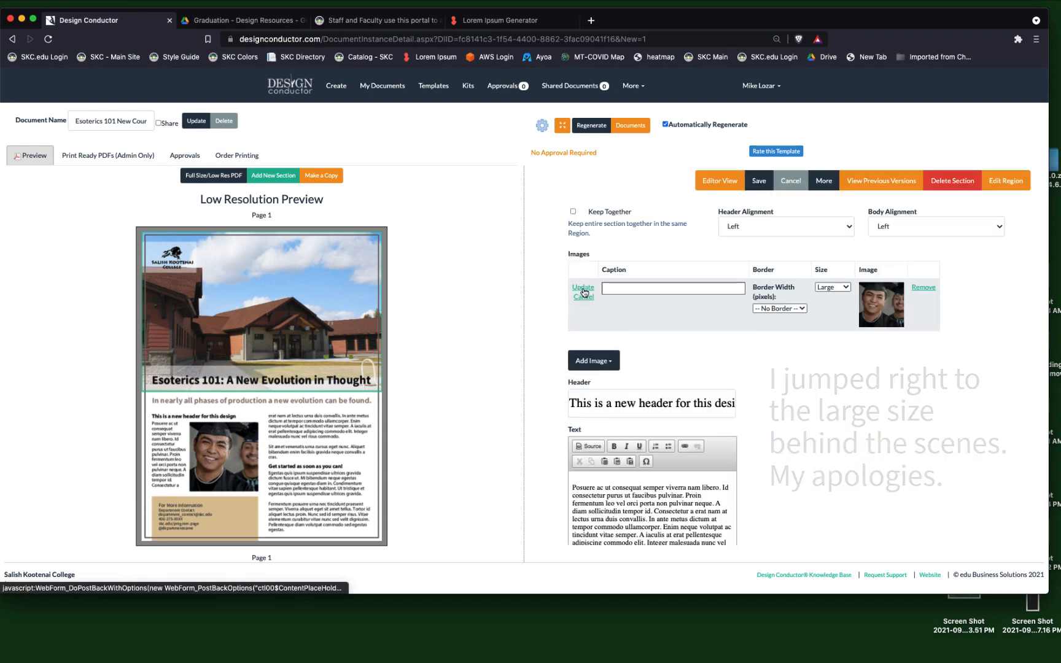
click(823, 290)
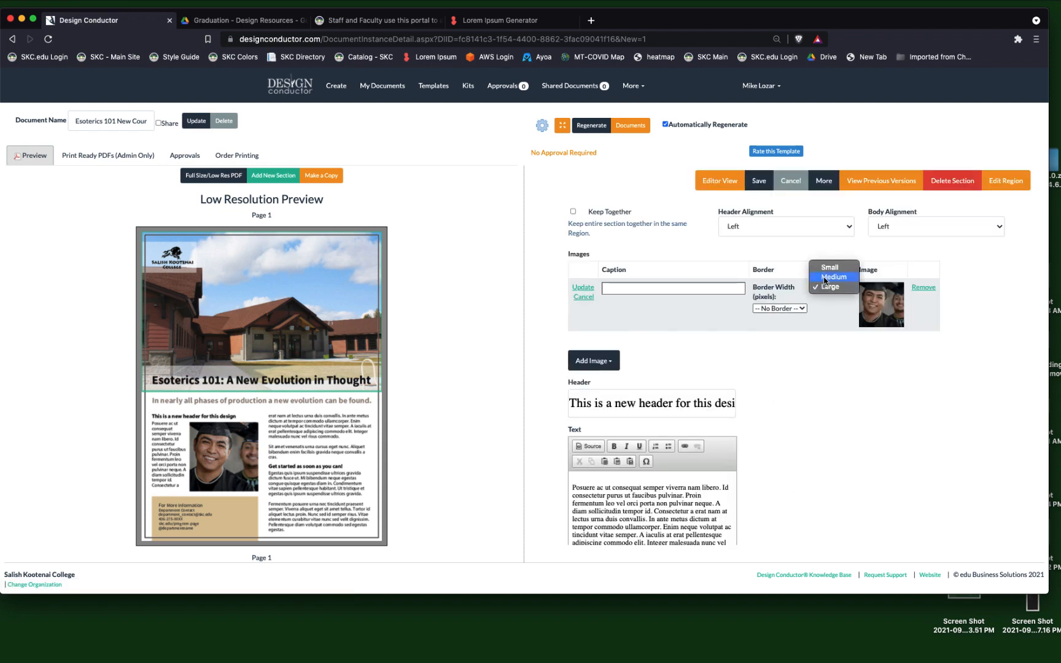
click(824, 280)
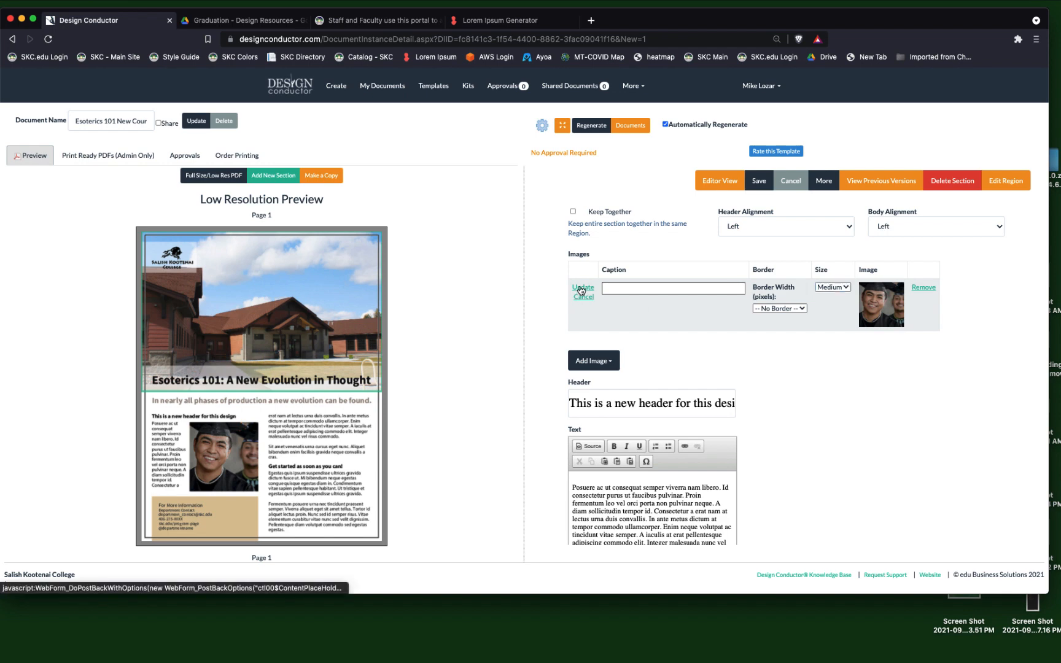
click(581, 288)
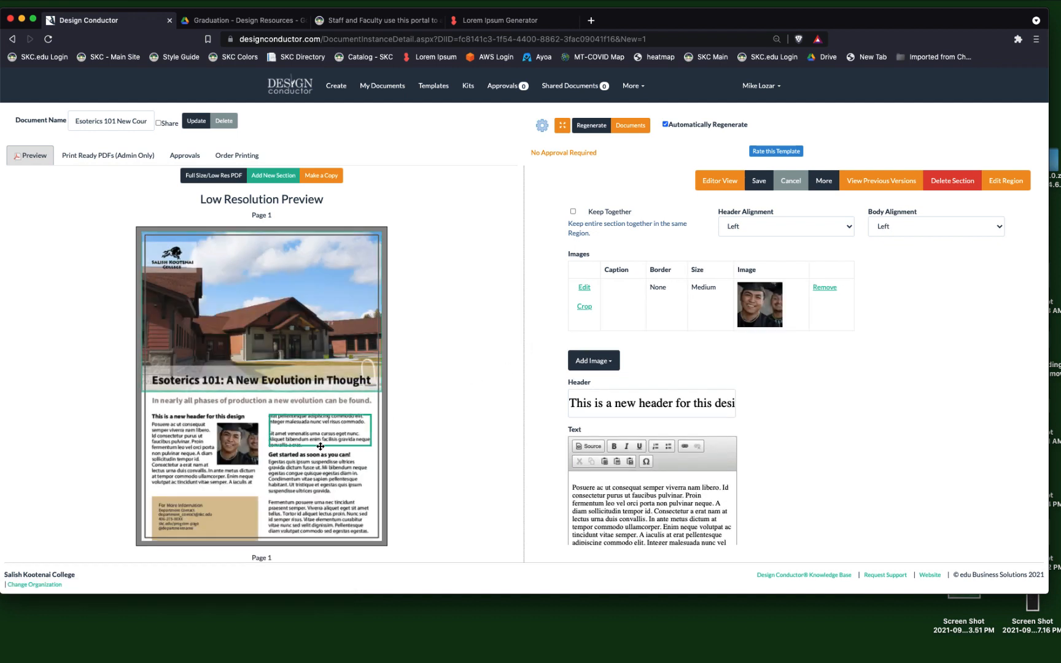
Open the "Get started as soon as you can!" section and replace its header with "Another really important thing to say".
click(321, 484)
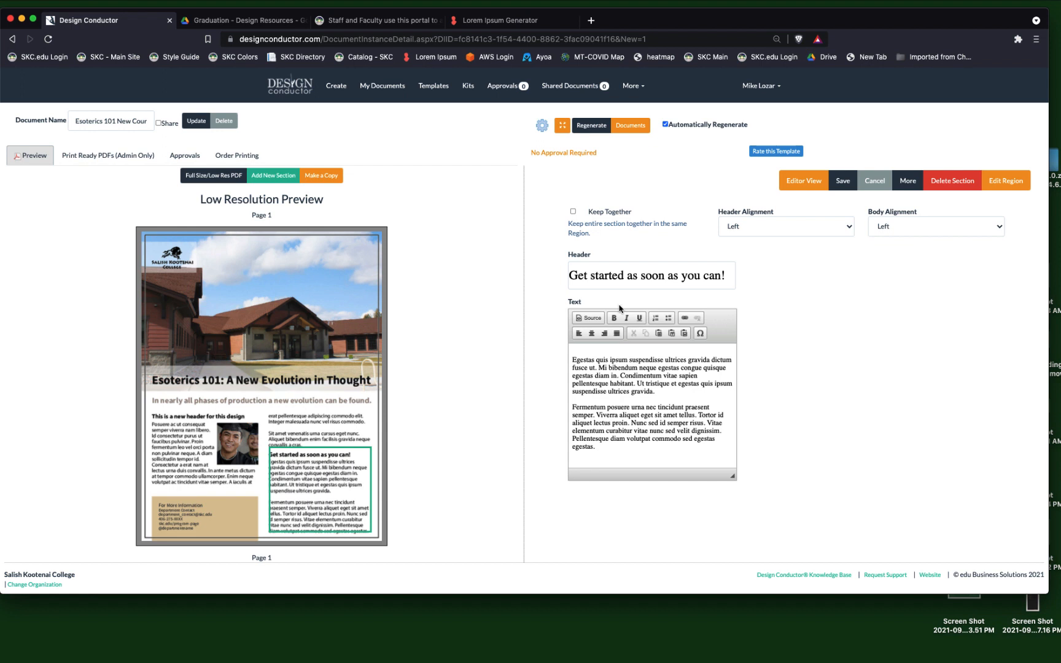
triple_click(615, 278)
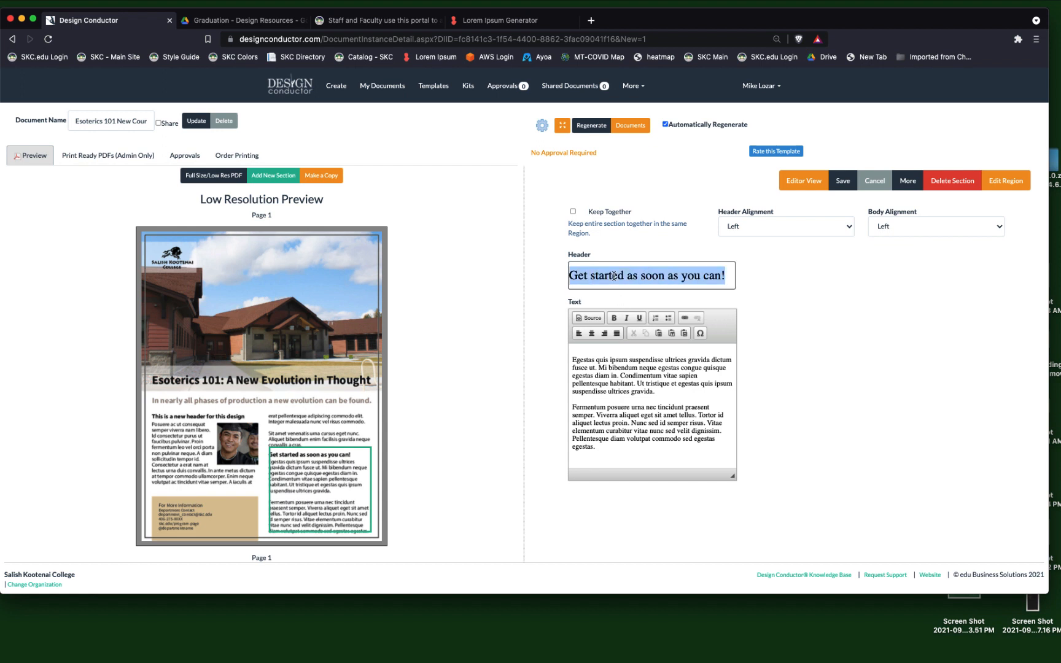
text(Amptje)
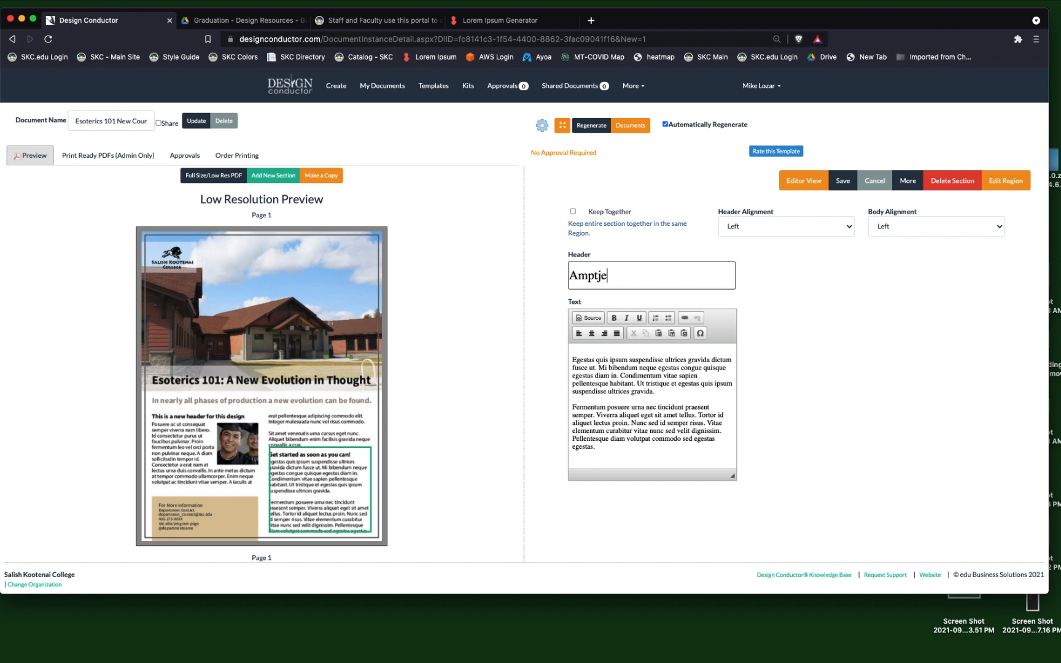
key(BackSpace)
key(BackSpace)
key(BackSpace)
key(BackSpace)
text(nother really important t)
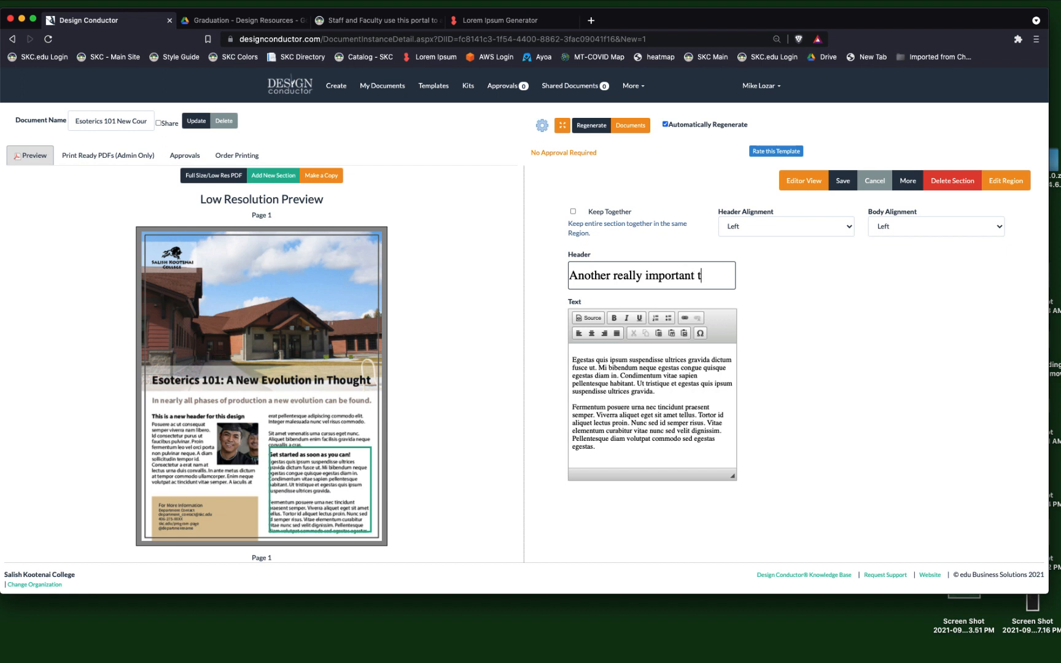
text(hing to say.)
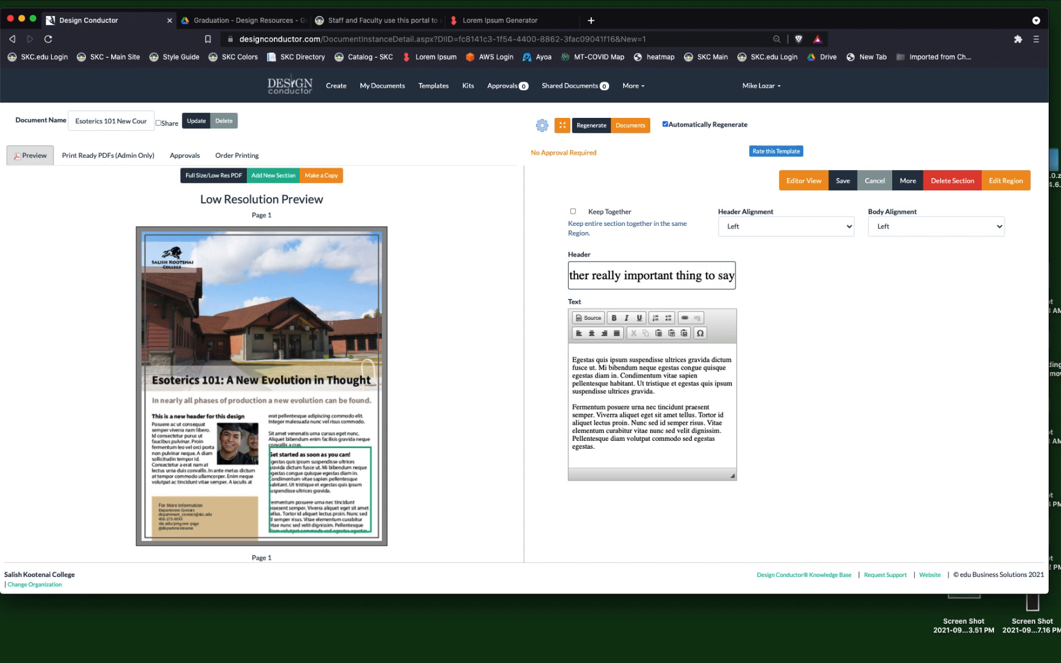
key(Tab)
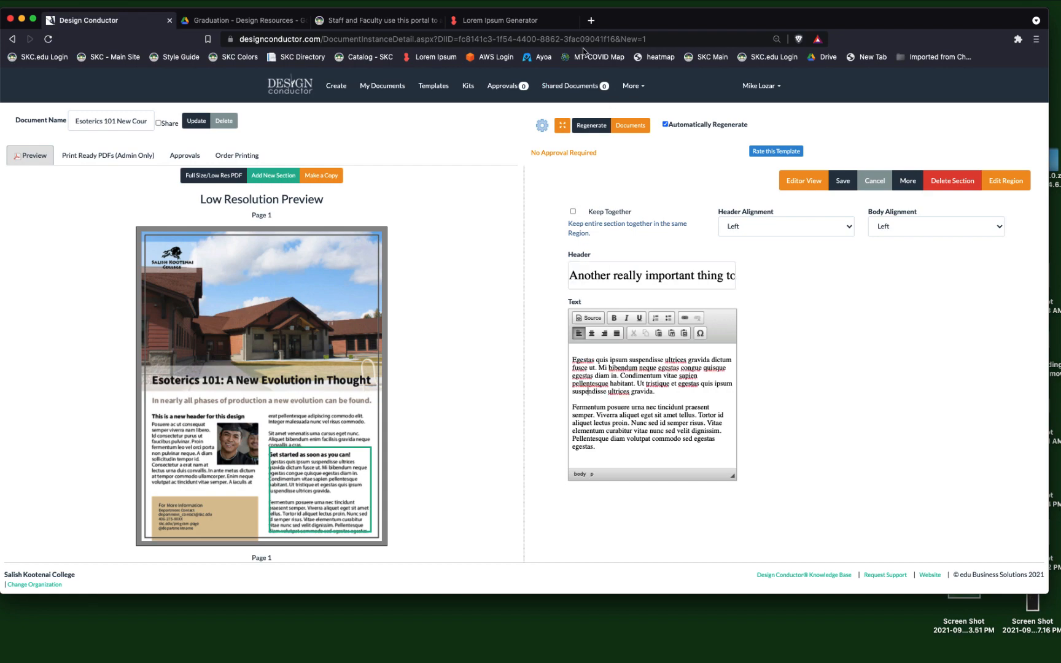
Switch to the Lorem Ipsum Generator and copy the passage from "Interdum consectetur libero" through "tempus egestas sed sed.".
click(500, 20)
scroll(445, 363, down, 5)
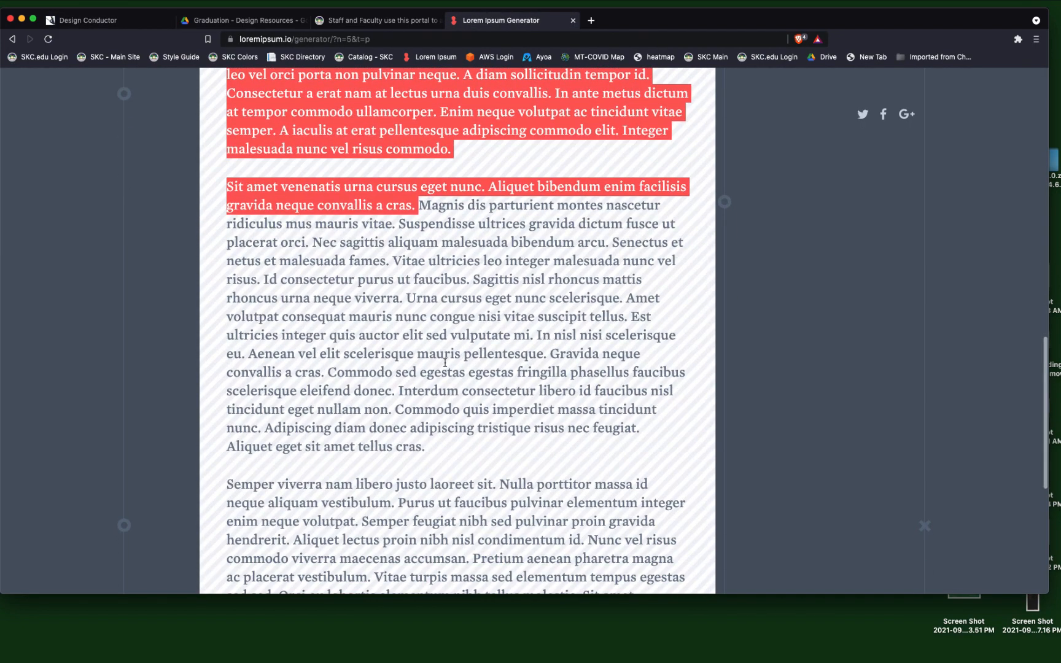
scroll(412, 336, down, 2)
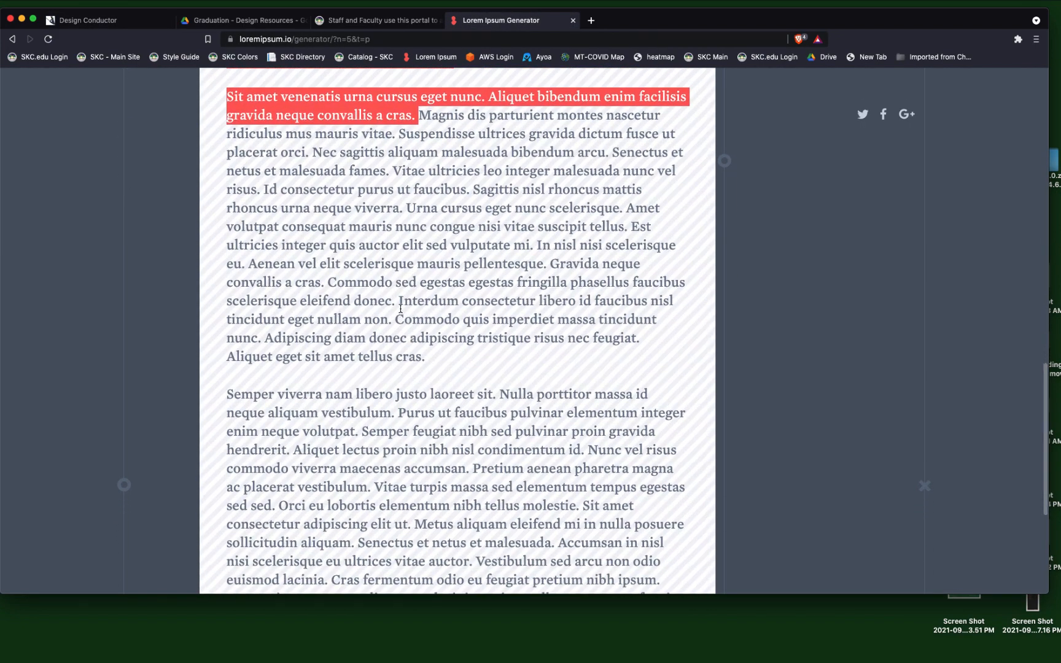
drag(398, 300, 279, 509)
key(super+c)
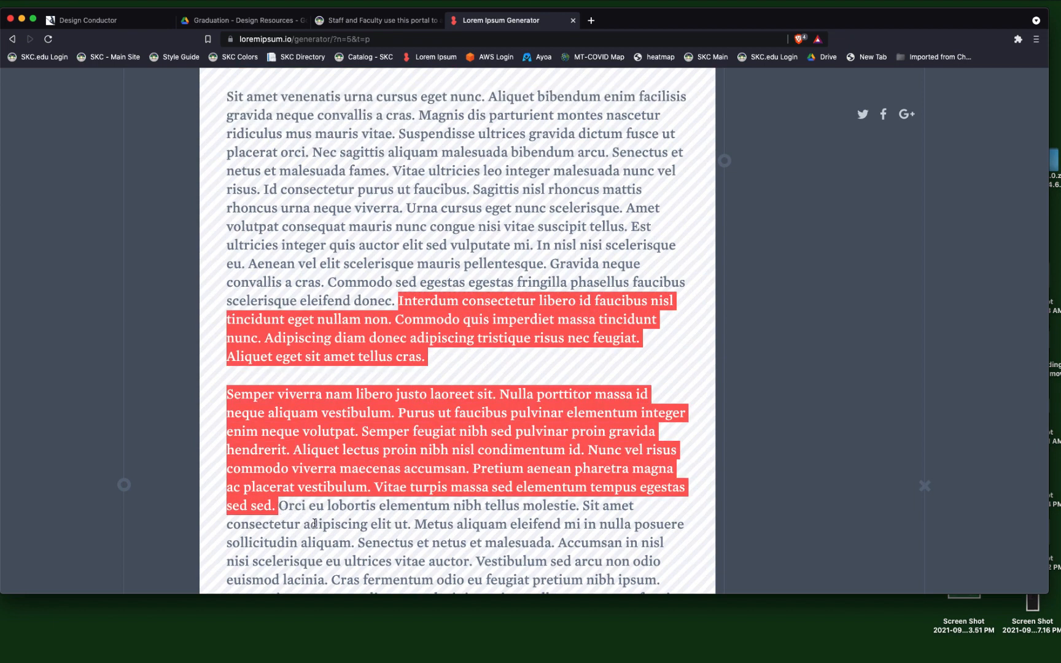
Replace the section's body text in Design Conductor with the copied passage, put a blank line between its paragraphs, and save.
click(121, 23)
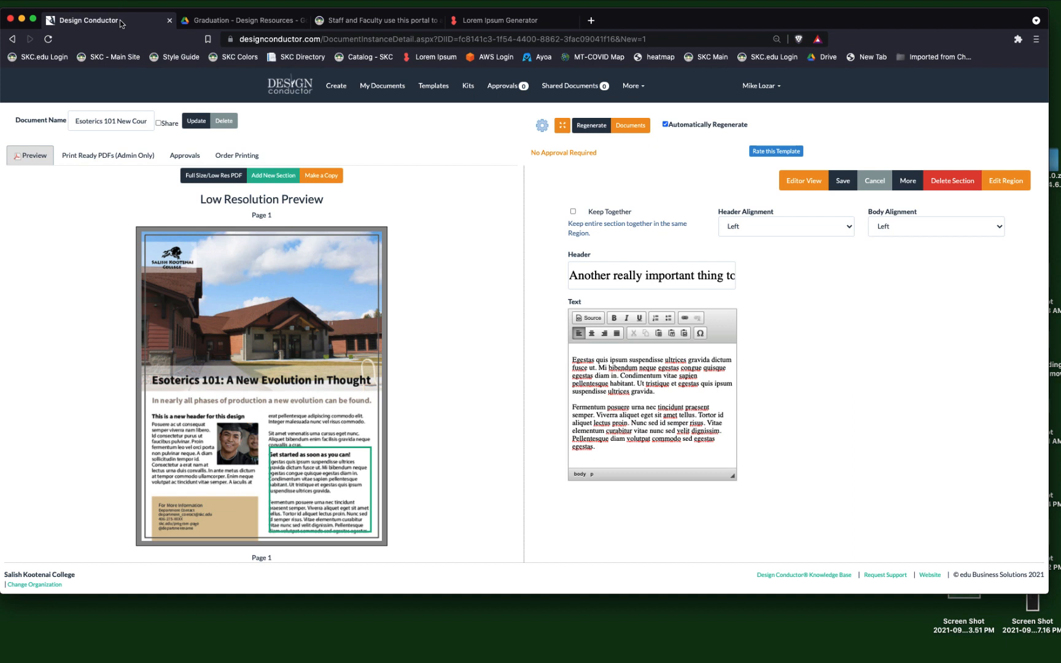
drag(606, 455, 541, 348)
key(BackSpace)
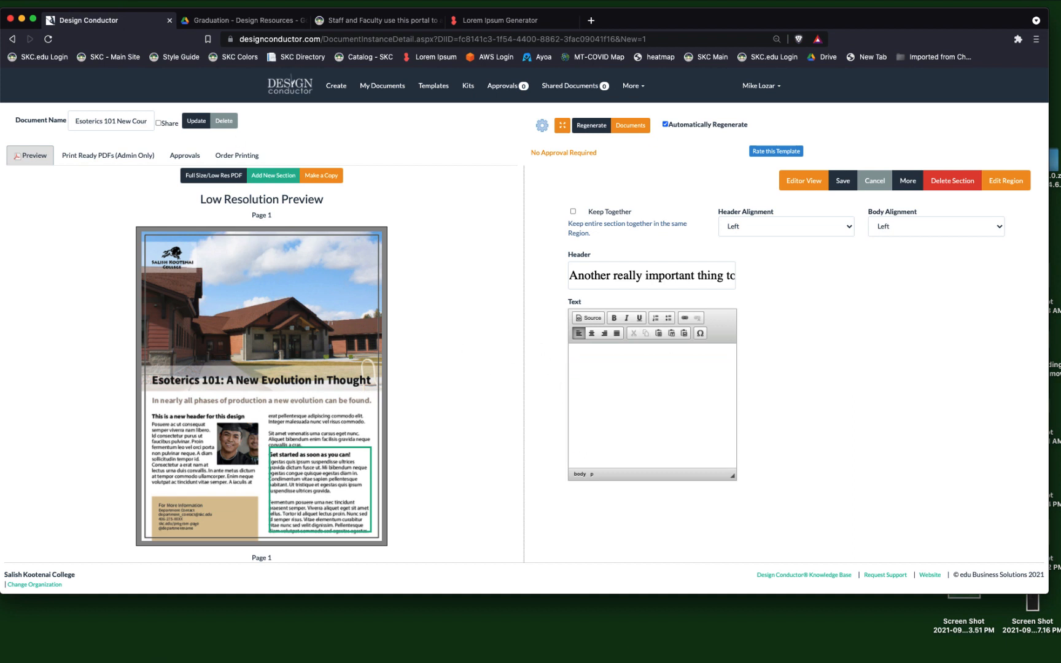
key(super+v)
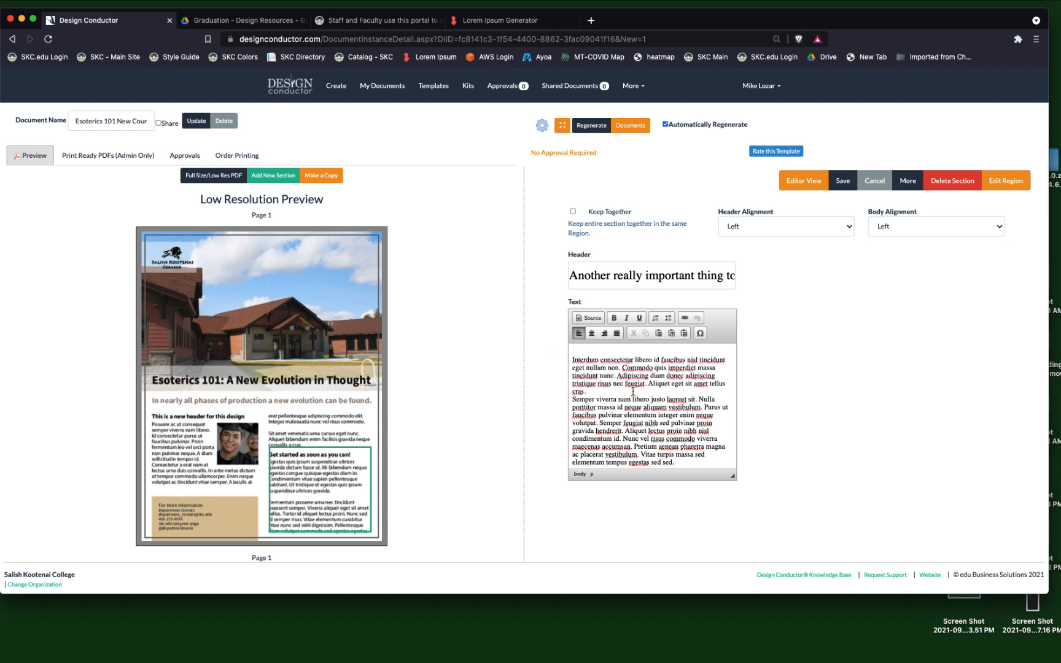
key(Return)
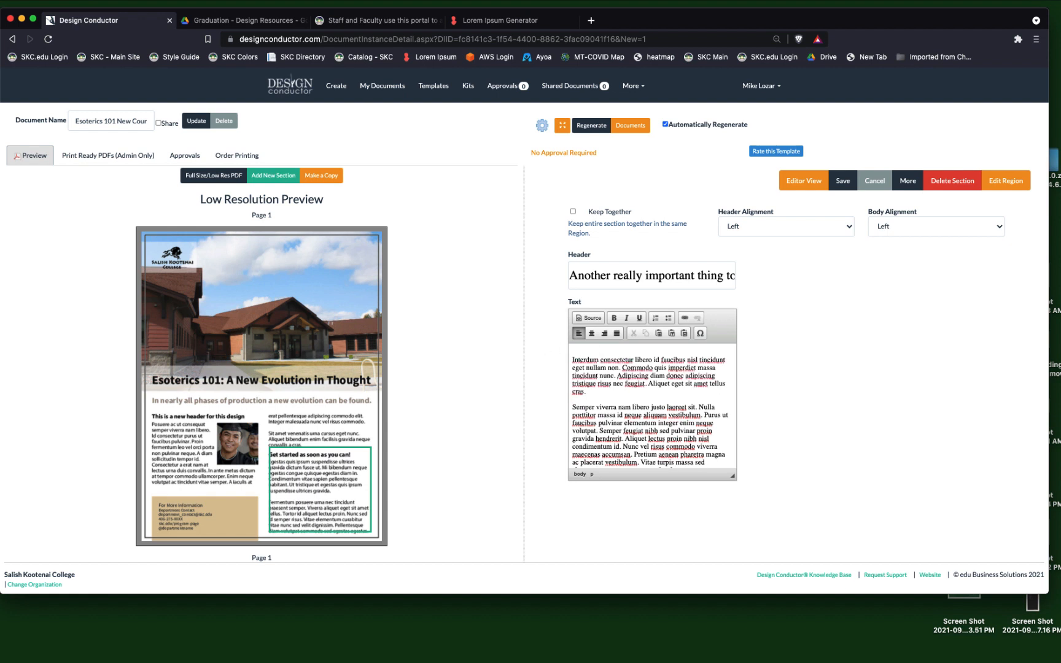
click(843, 182)
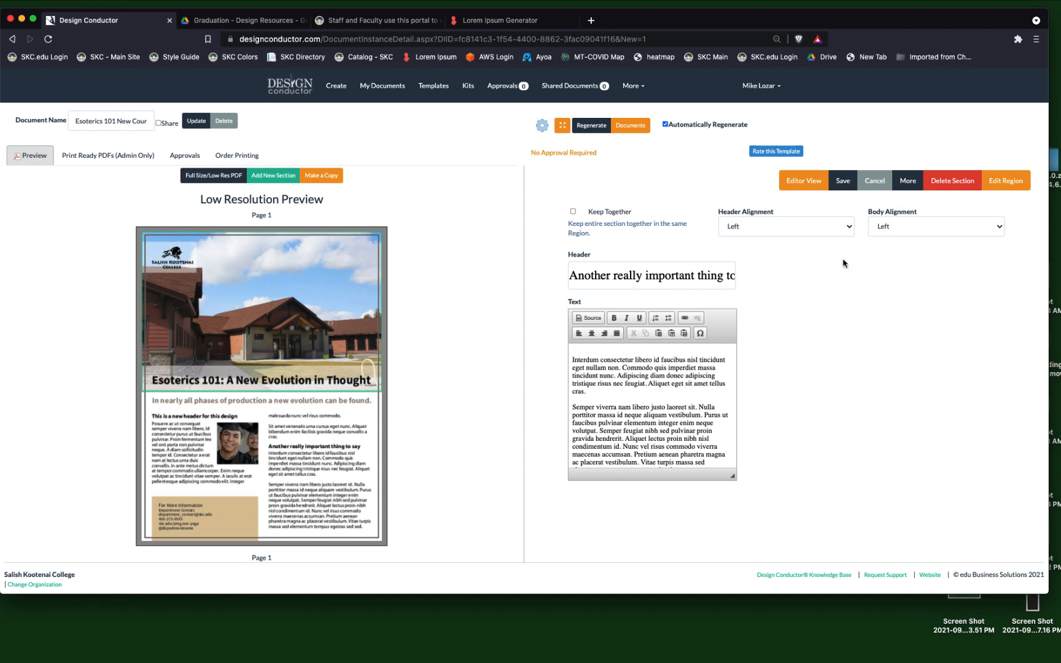
Replace the second section's header with "Something important" and save the section.
click(680, 276)
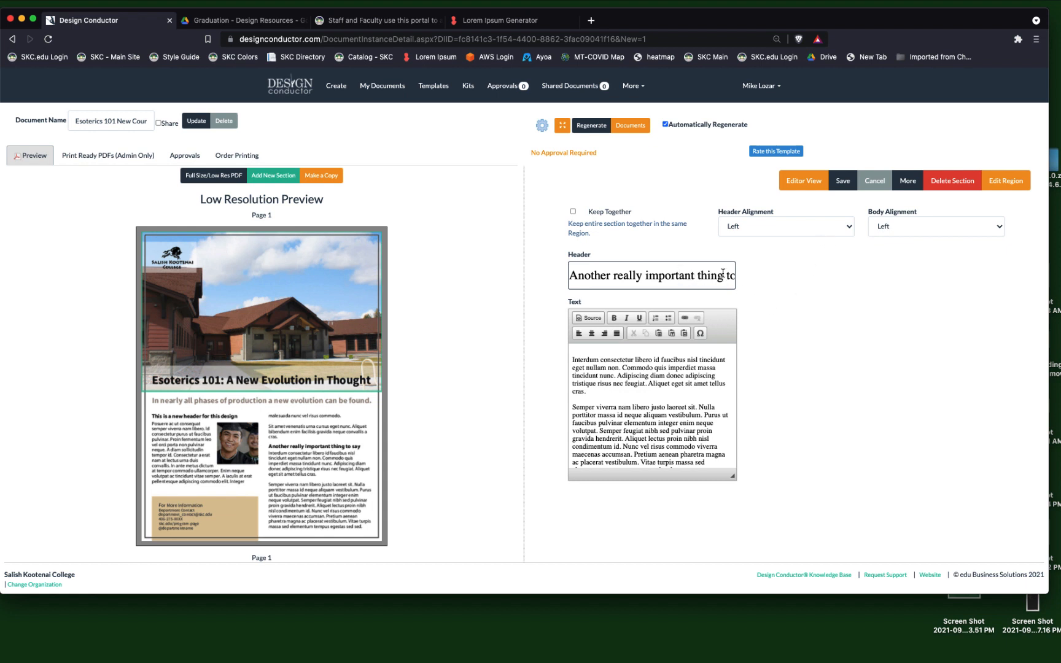
drag(723, 273, 814, 288)
key(BackSpace)
key(BackSpace)
key(BackSpace)
key(BackSpace)
key(BackSpace)
key(BackSpace)
key(BackSpace)
key(BackSpace)
key(BackSpace)
key(BackSpace)
key(BackSpace)
key(BackSpace)
key(BackSpace)
key(BackSpace)
key(BackSpace)
key(BackSpace)
key(BackSpace)
key(BackSpace)
key(BackSpace)
key(BackSpace)
key(BackSpace)
key(BackSpace)
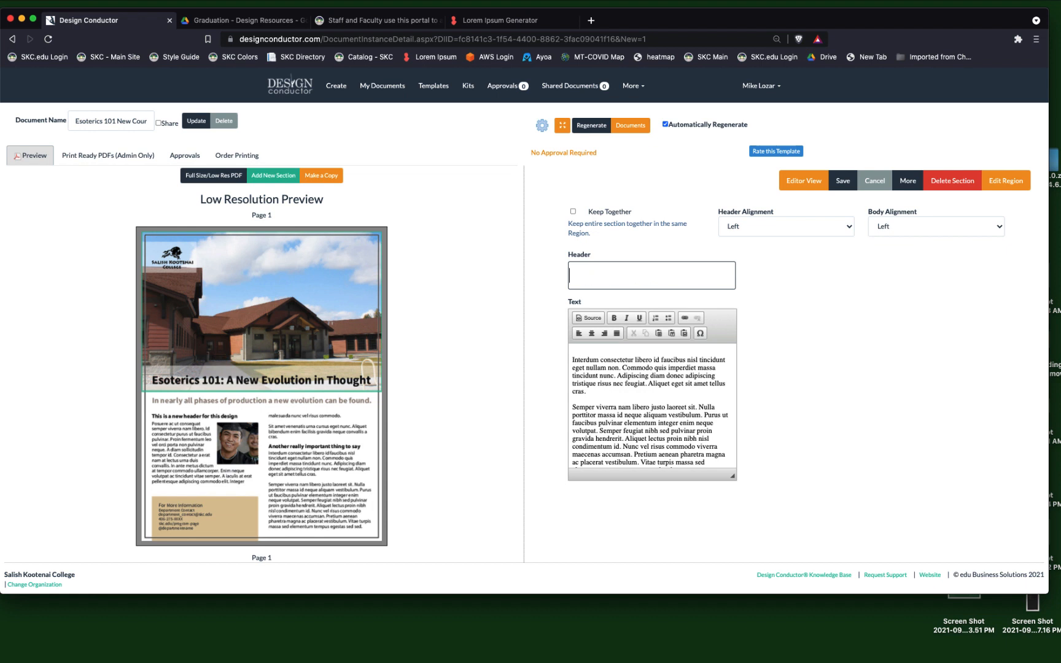
text(Something important)
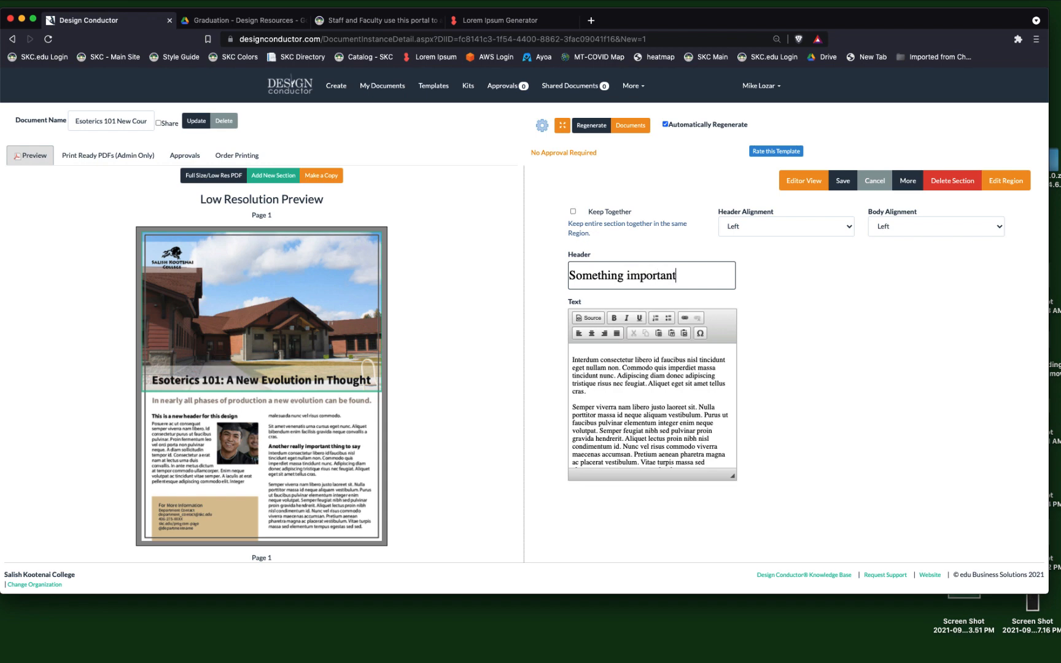
click(845, 184)
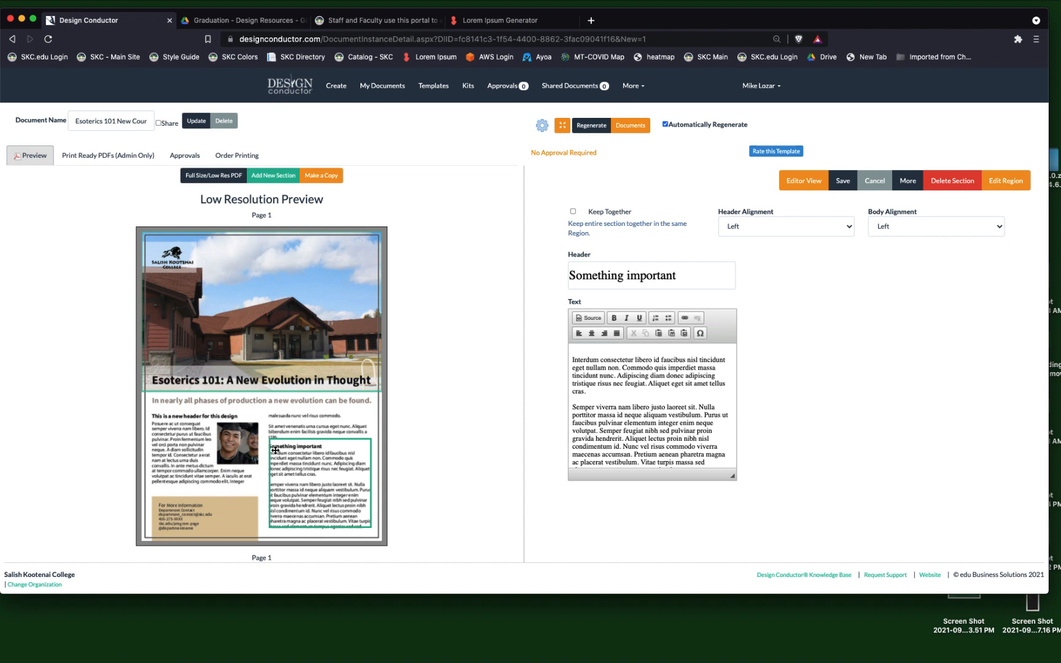
Try Right and Center header alignment for the "Something important" section, saving the section after each choice.
click(781, 226)
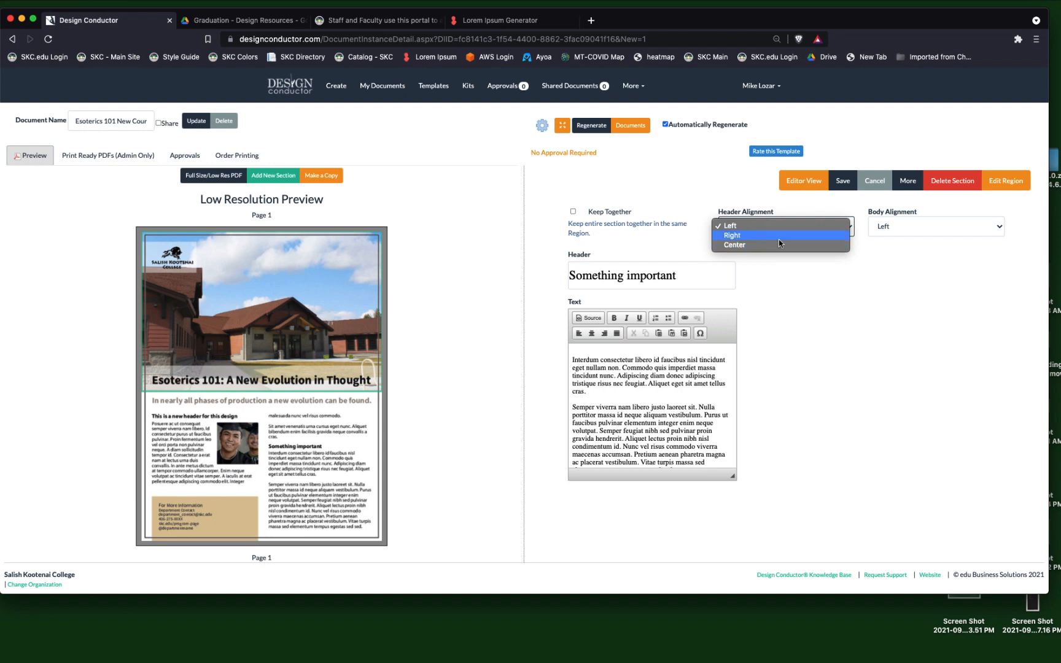
click(778, 237)
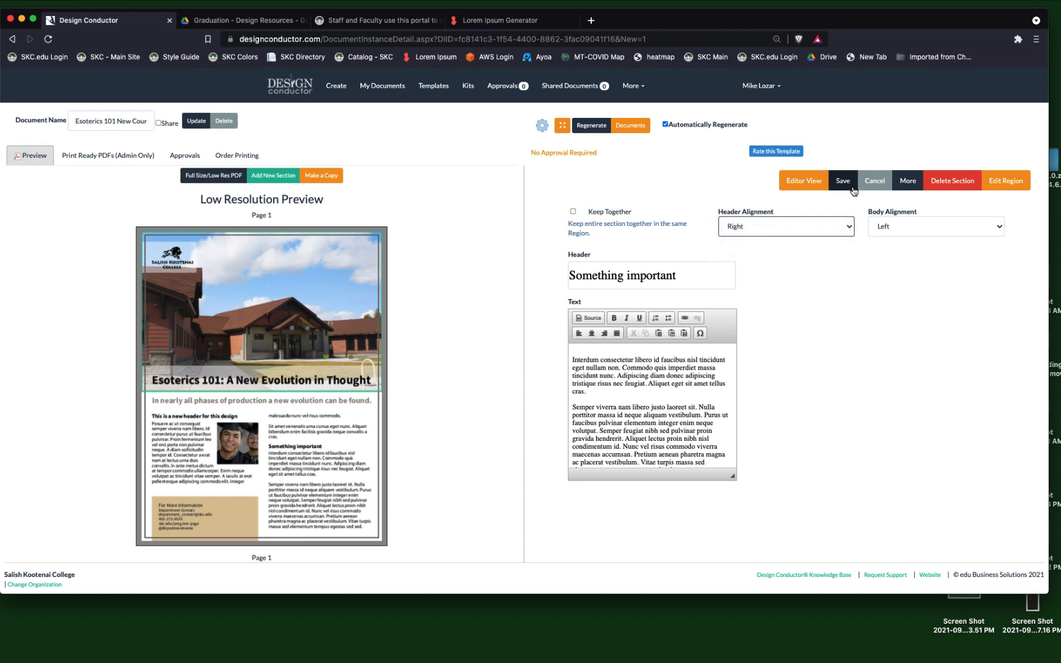
click(843, 181)
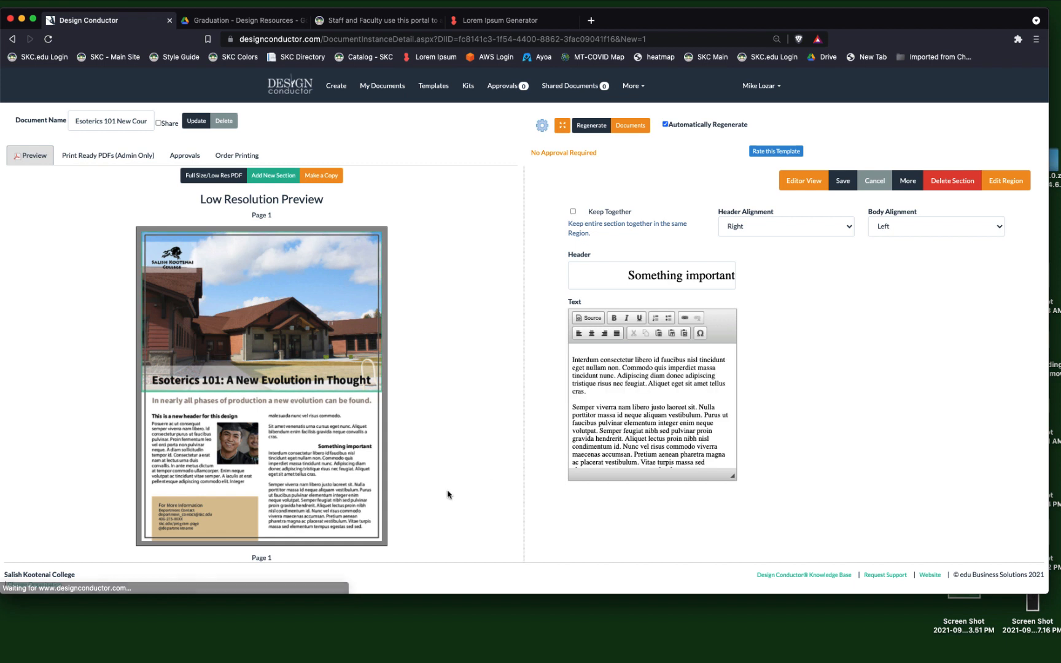
click(804, 235)
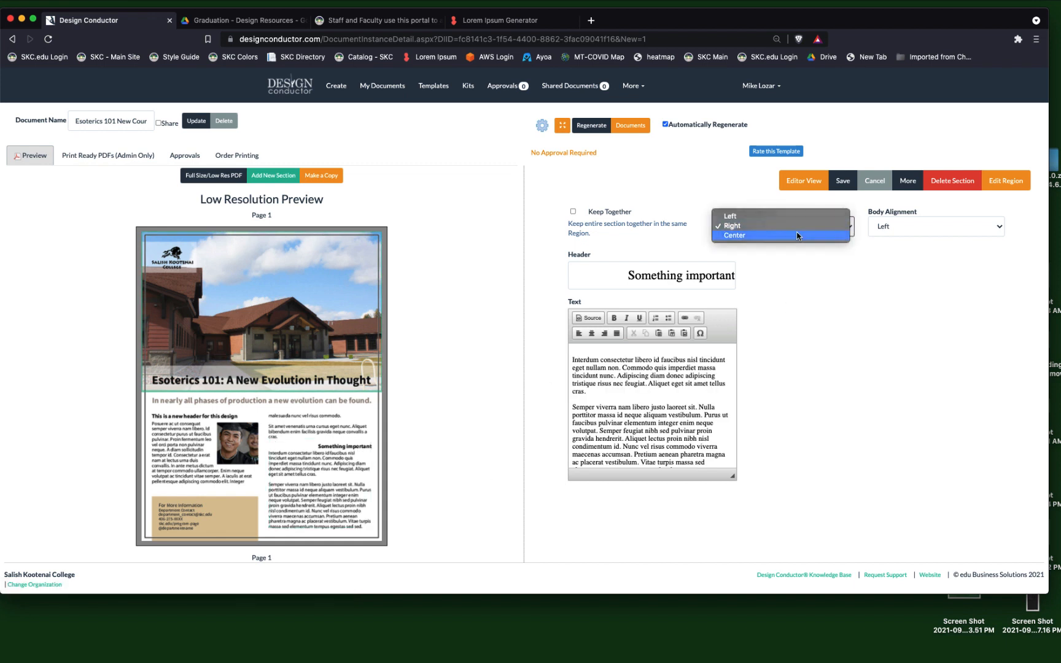
click(803, 235)
click(842, 181)
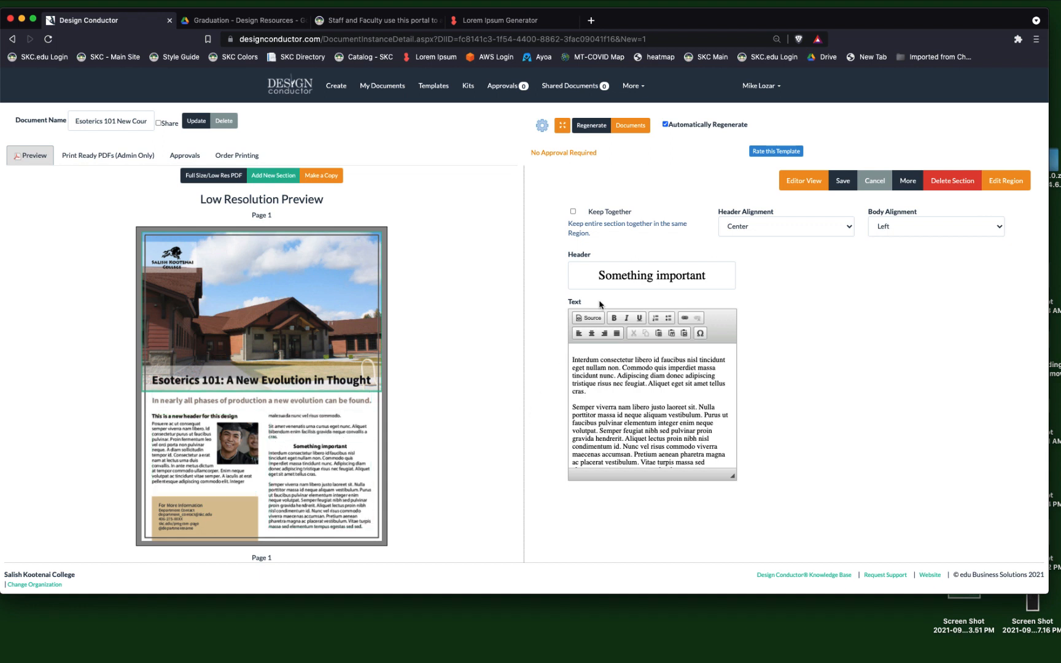
Return the "Something important" section's header alignment to Left and save the section.
click(775, 231)
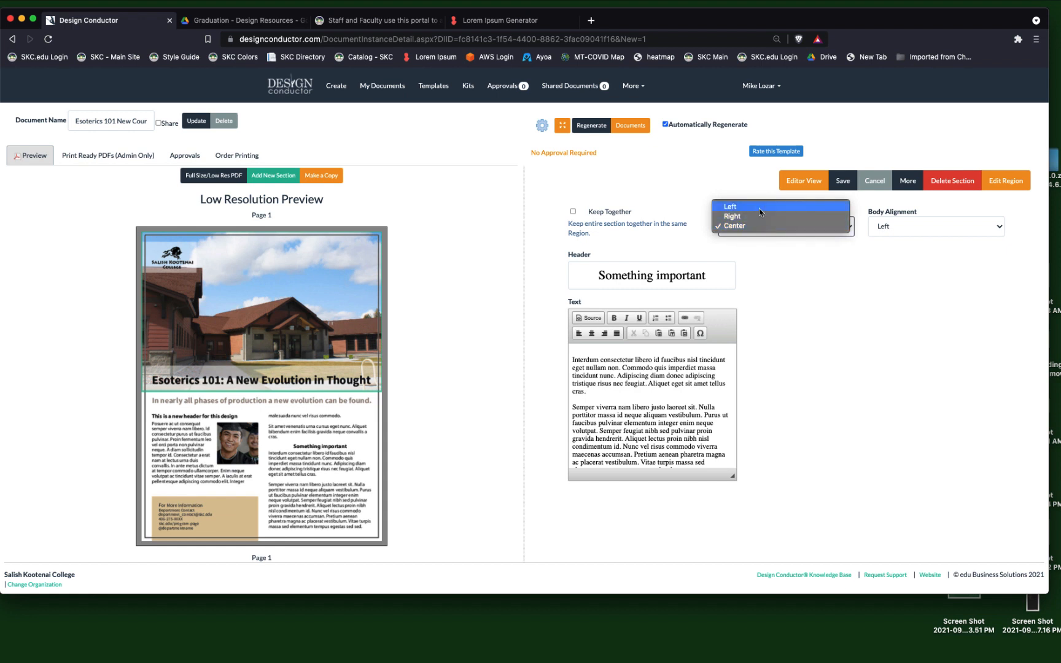
click(760, 209)
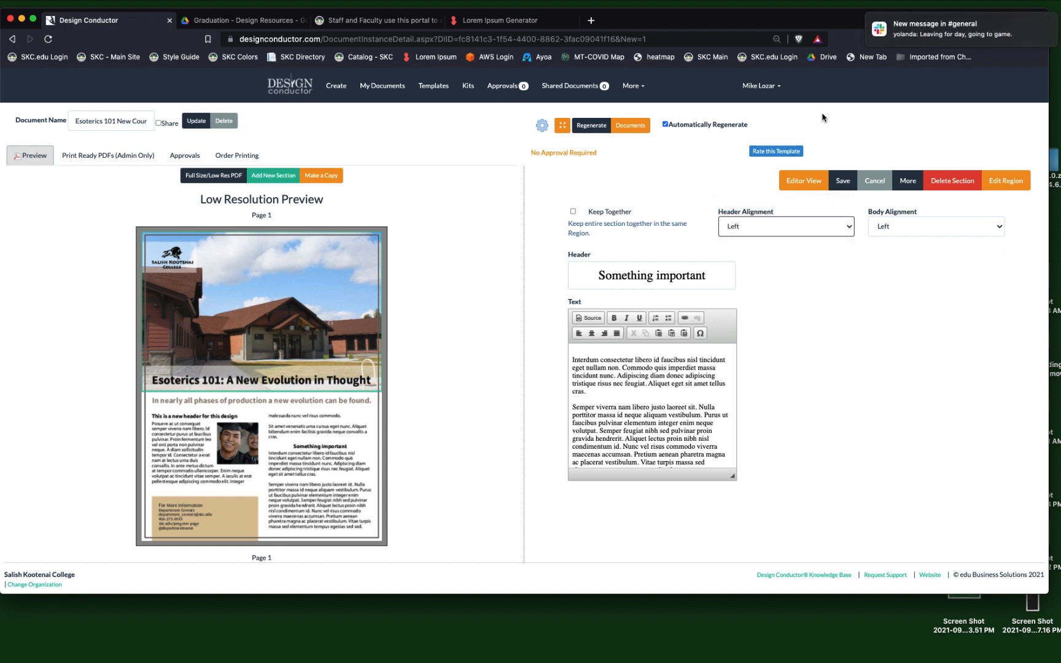
mouse_move(1003, 22)
click(1038, 23)
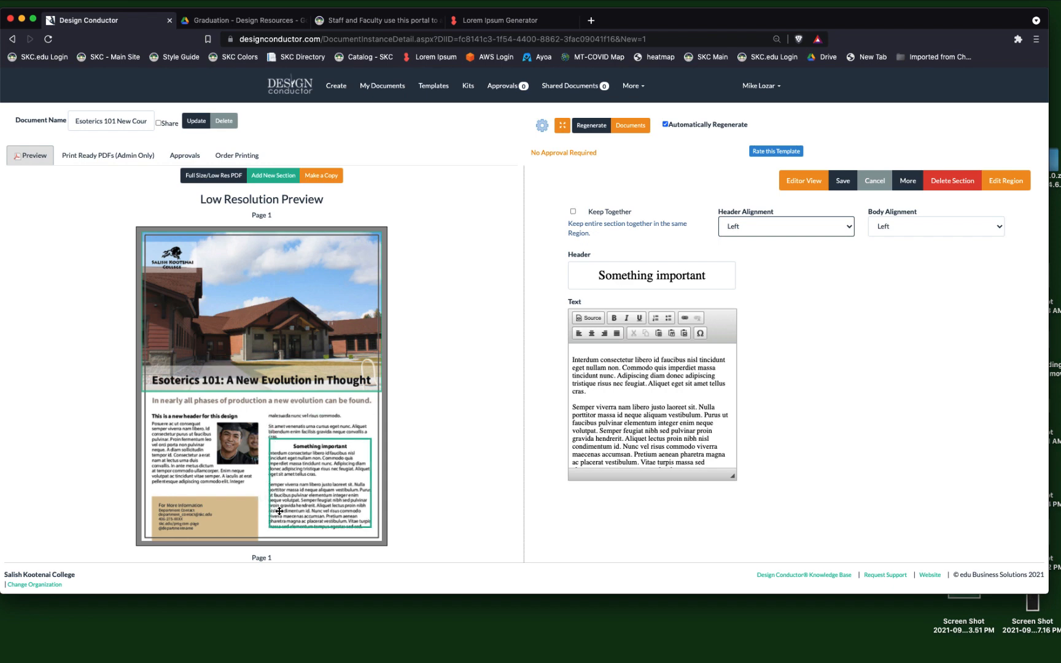
click(843, 182)
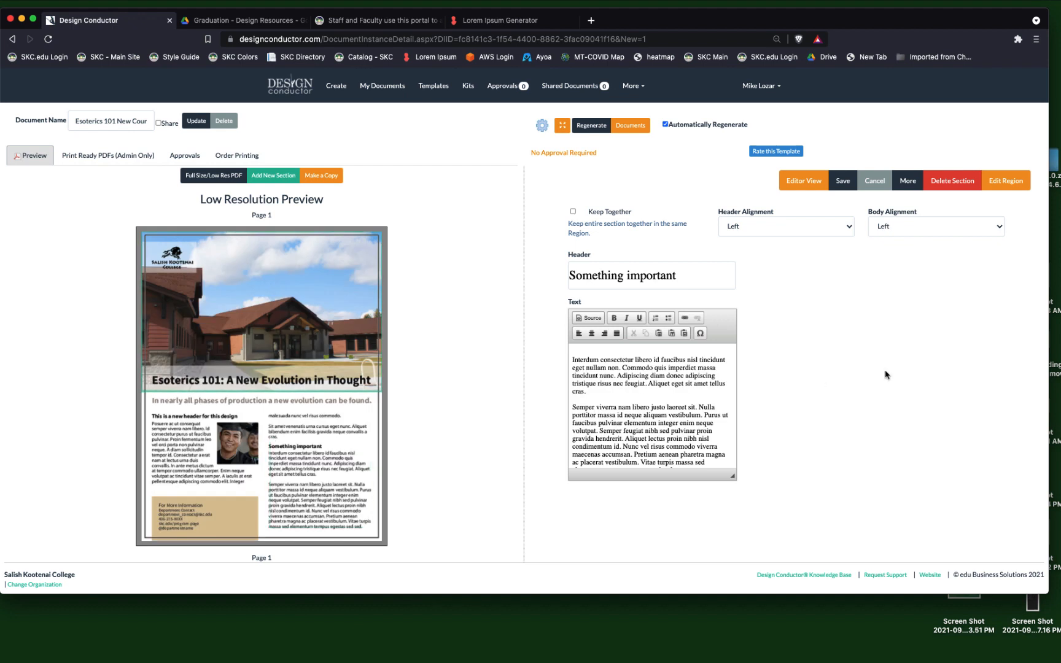
Try Center body alignment for the "Something important" section and save it.
click(941, 233)
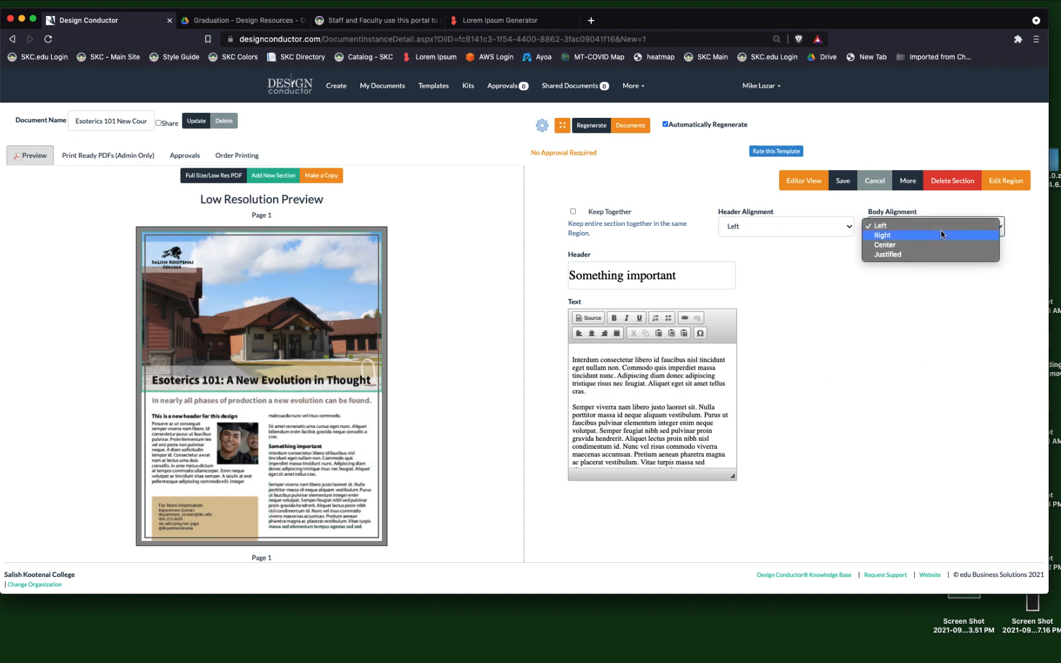
click(941, 245)
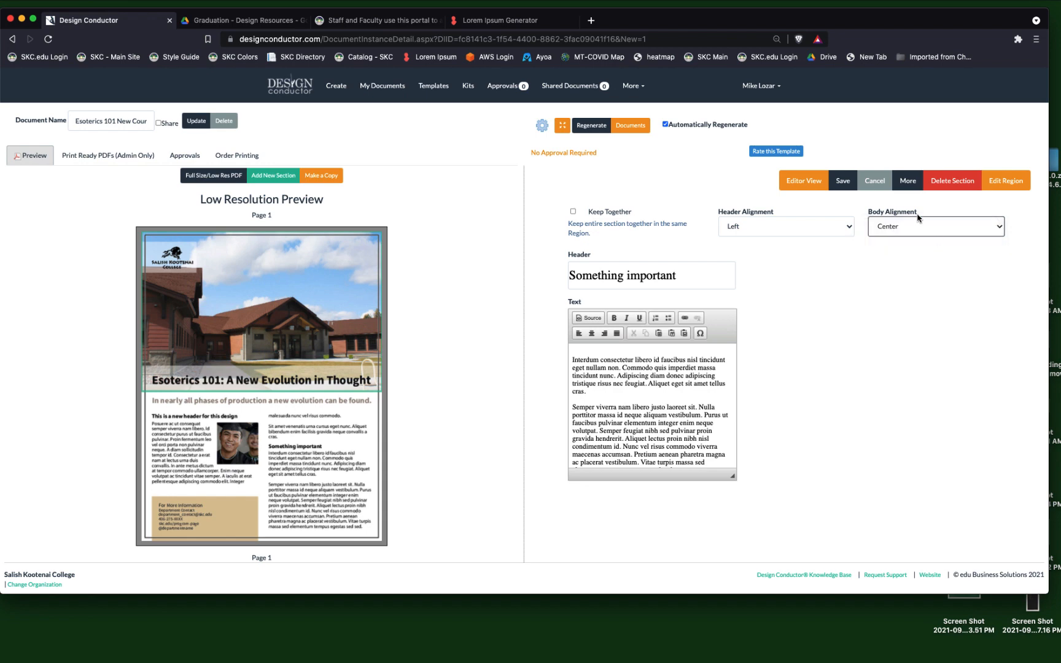
click(843, 183)
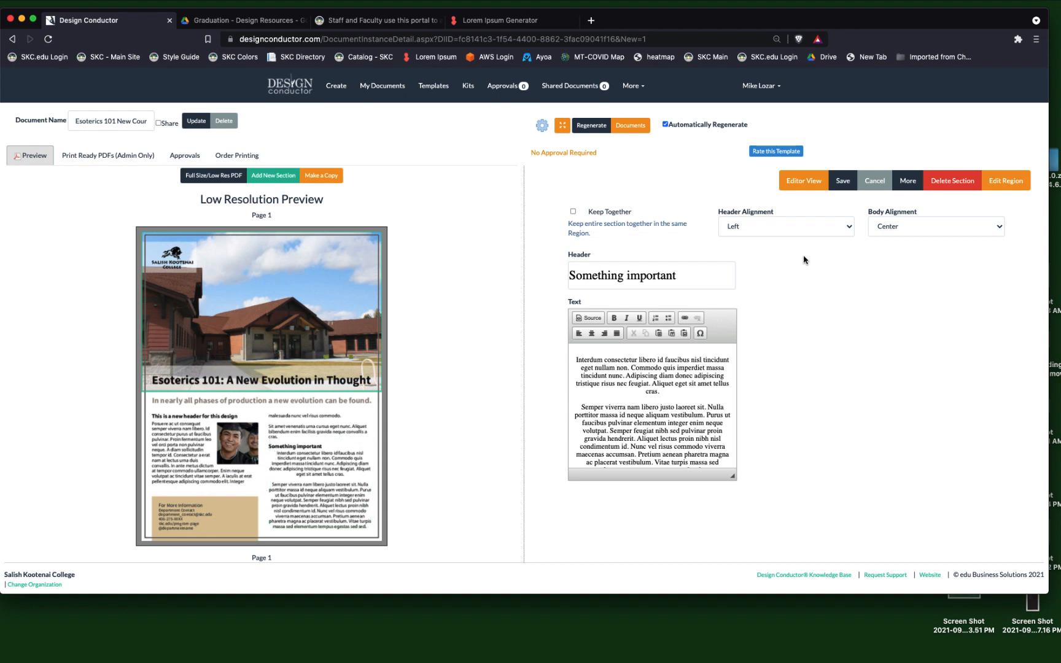
Try Justified body alignment for the "Something important" section and save it.
click(891, 226)
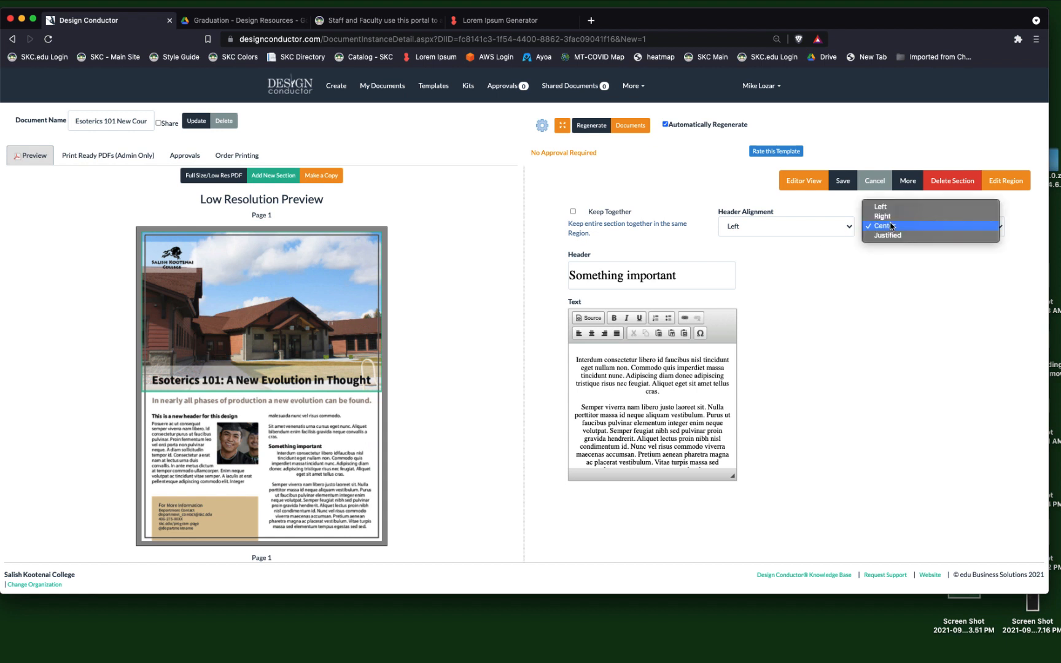
click(886, 208)
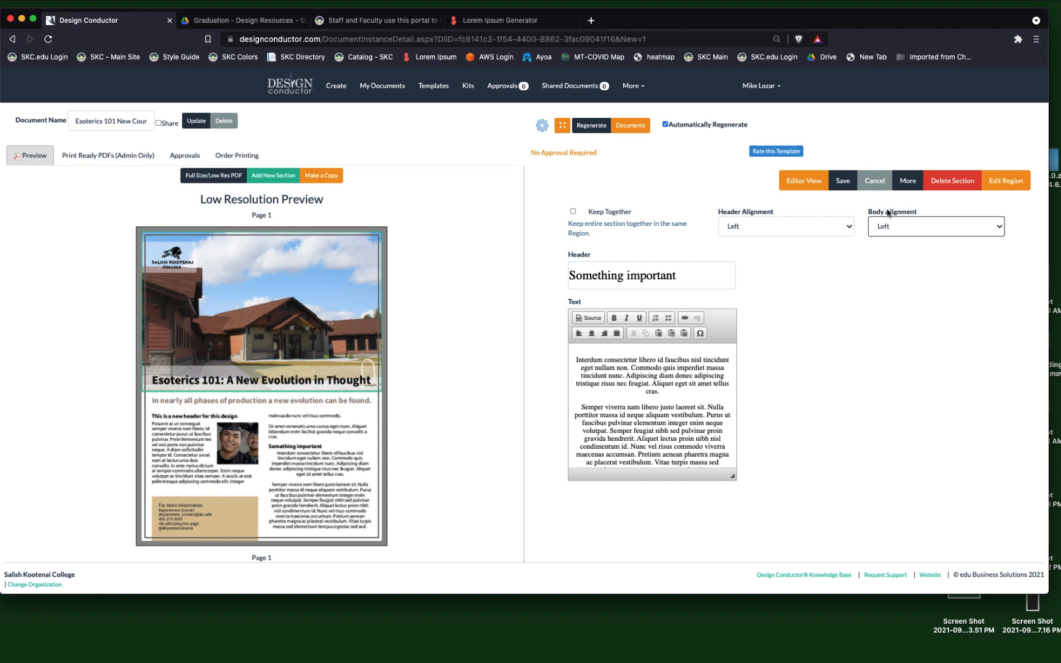
click(901, 227)
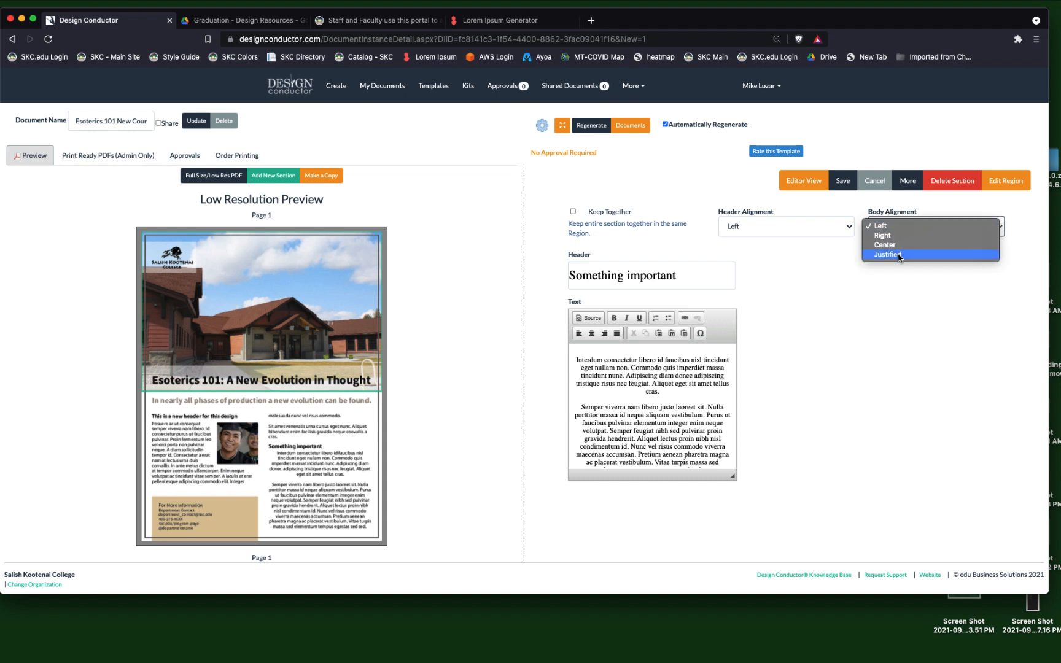
click(899, 256)
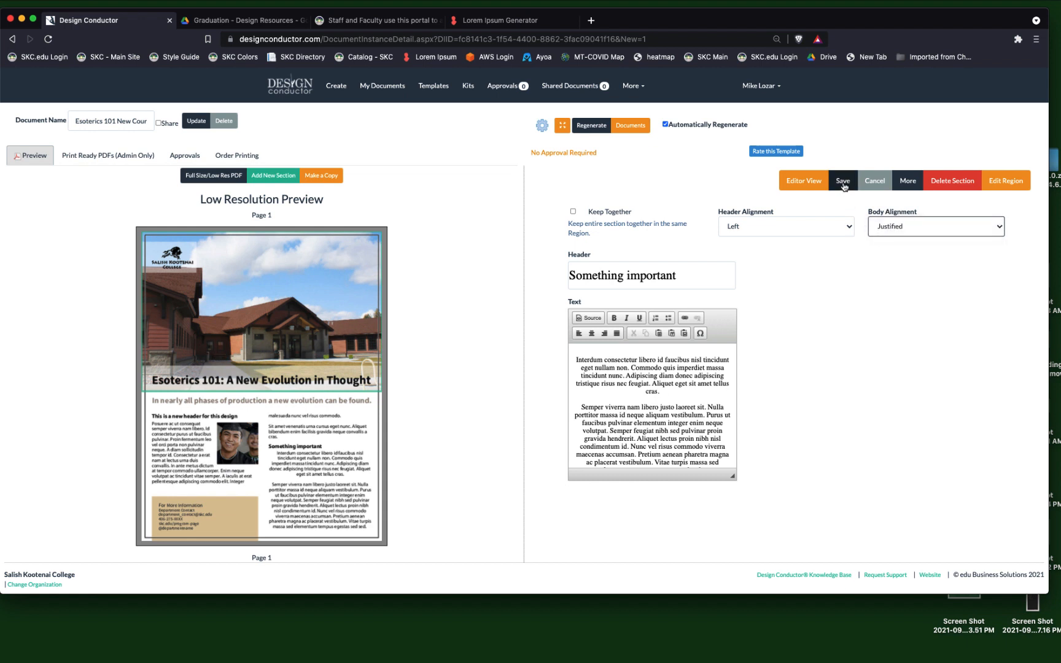
click(843, 182)
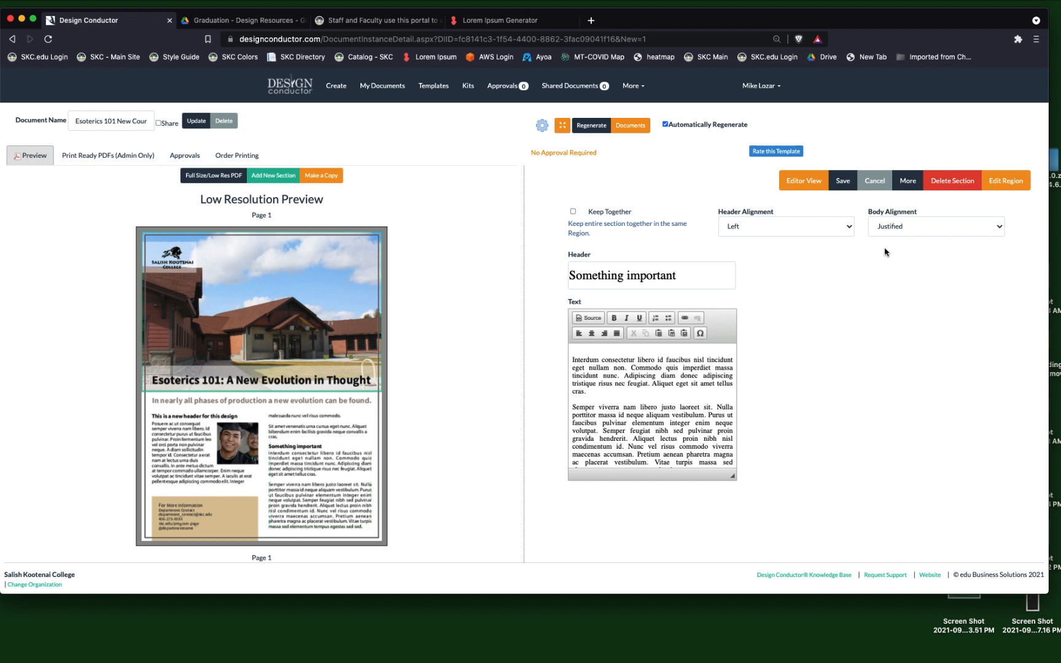
Return the "Something important" section's body alignment to Left and save the section.
click(907, 226)
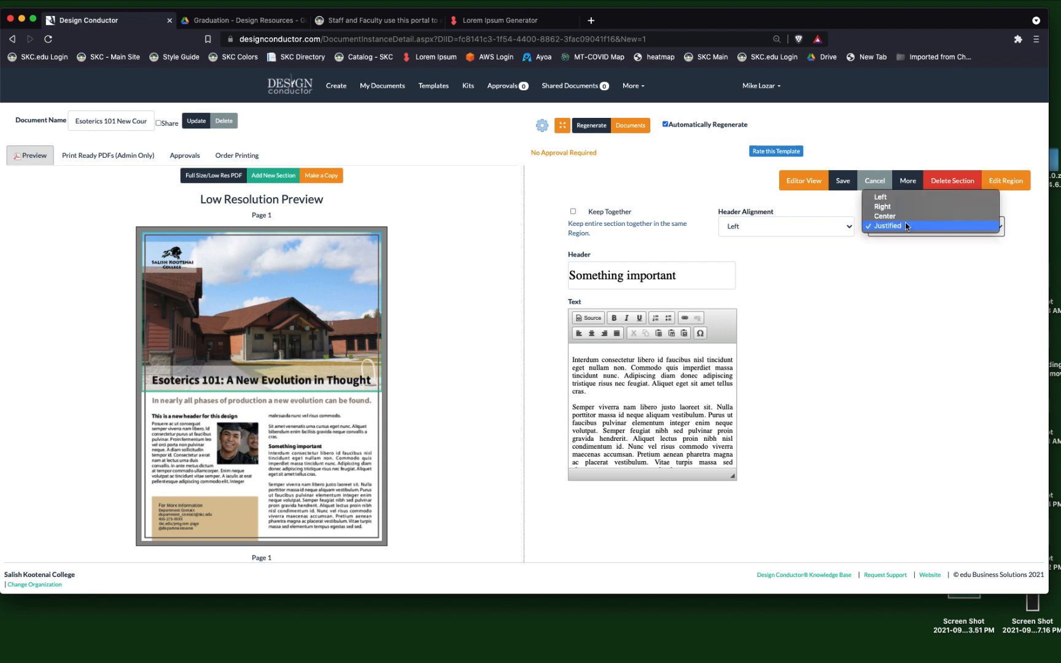
click(906, 202)
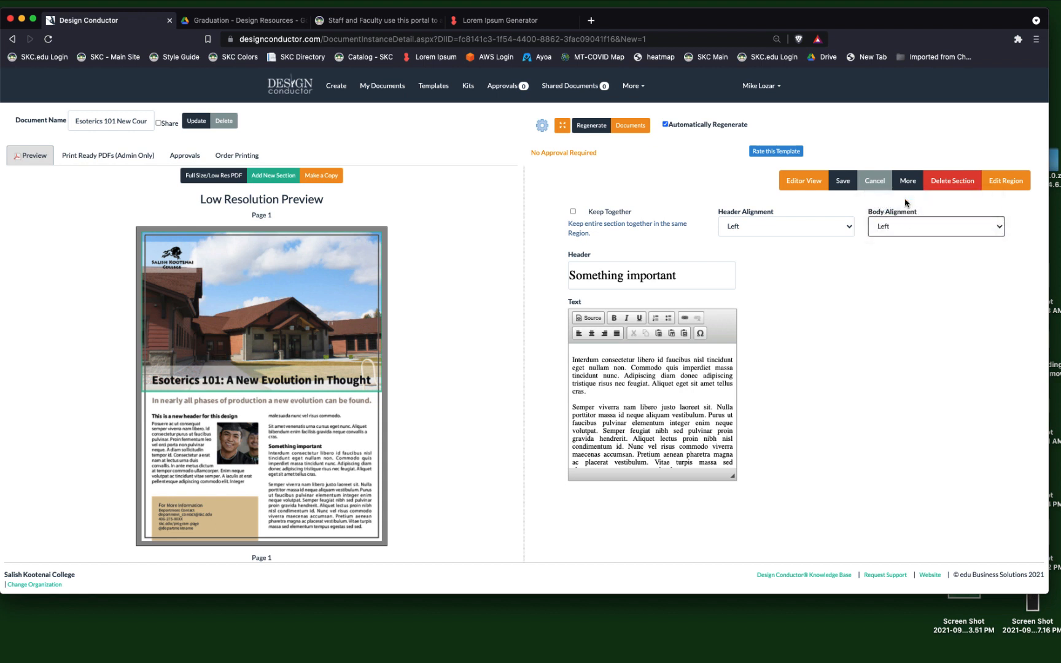
click(844, 181)
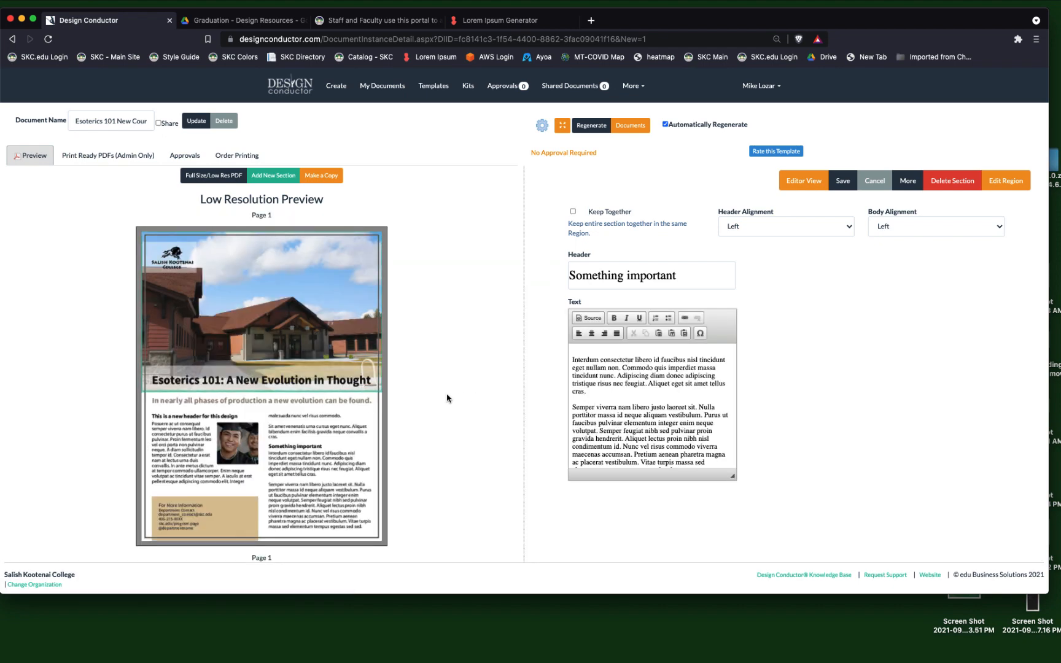
Open the "For More Information" section, change its header to "Contact us at:" and enter the contact person's full name.
click(201, 516)
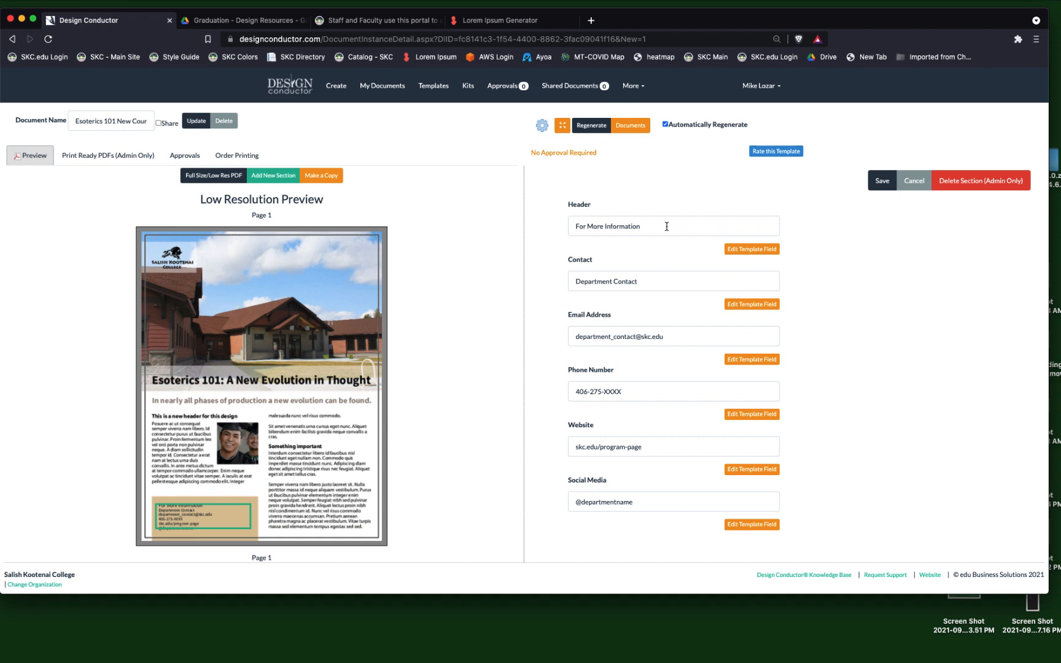
drag(666, 226, 568, 227)
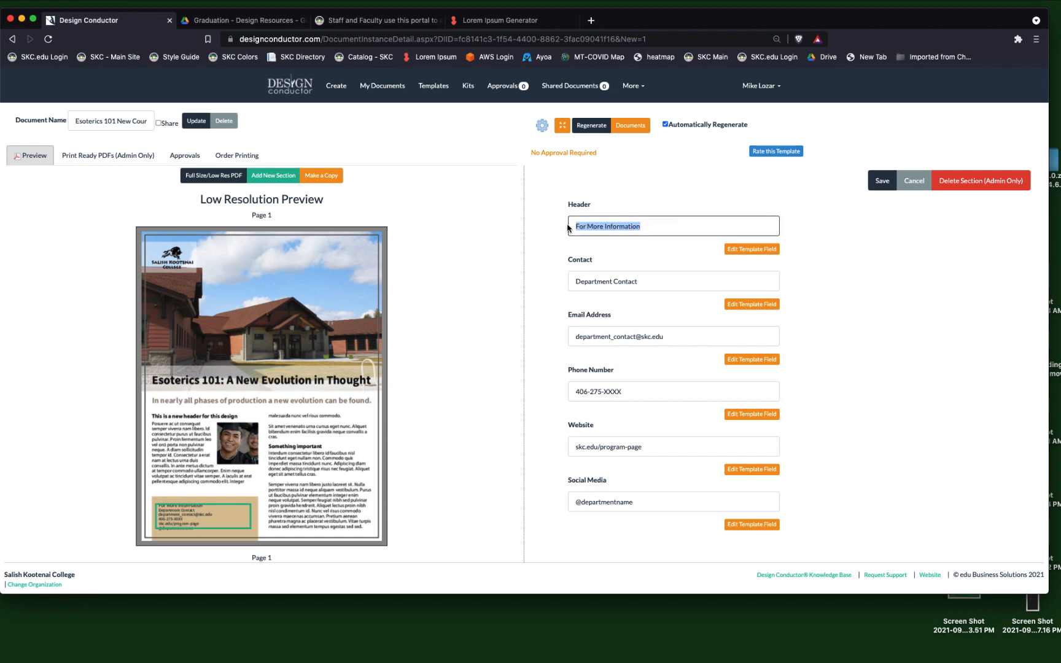
text(Contact)
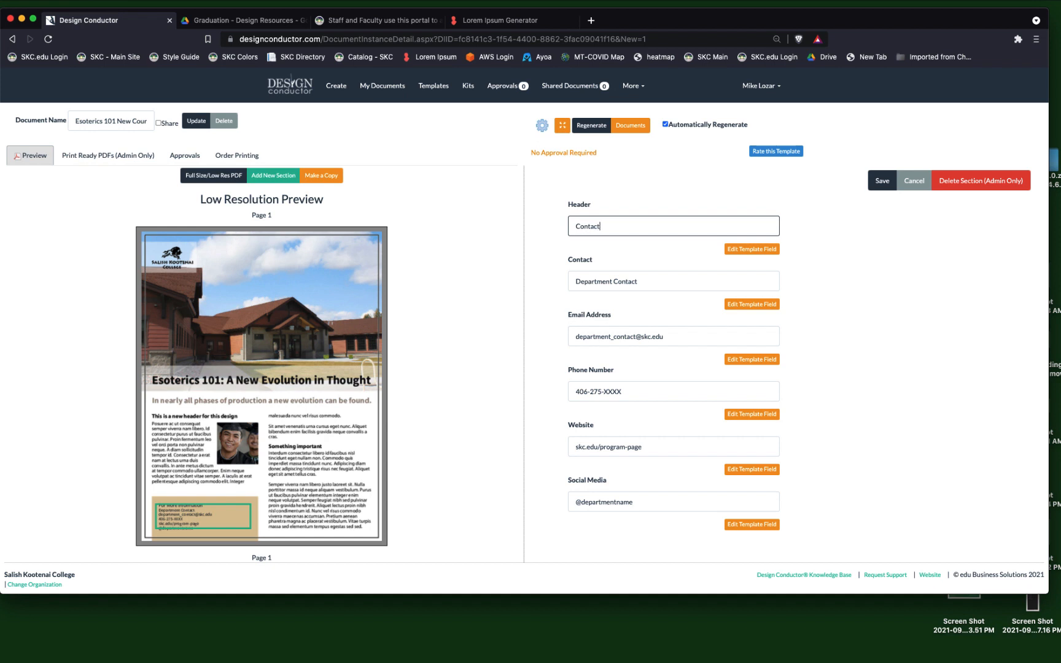
text( us at:)
drag(643, 283, 567, 280)
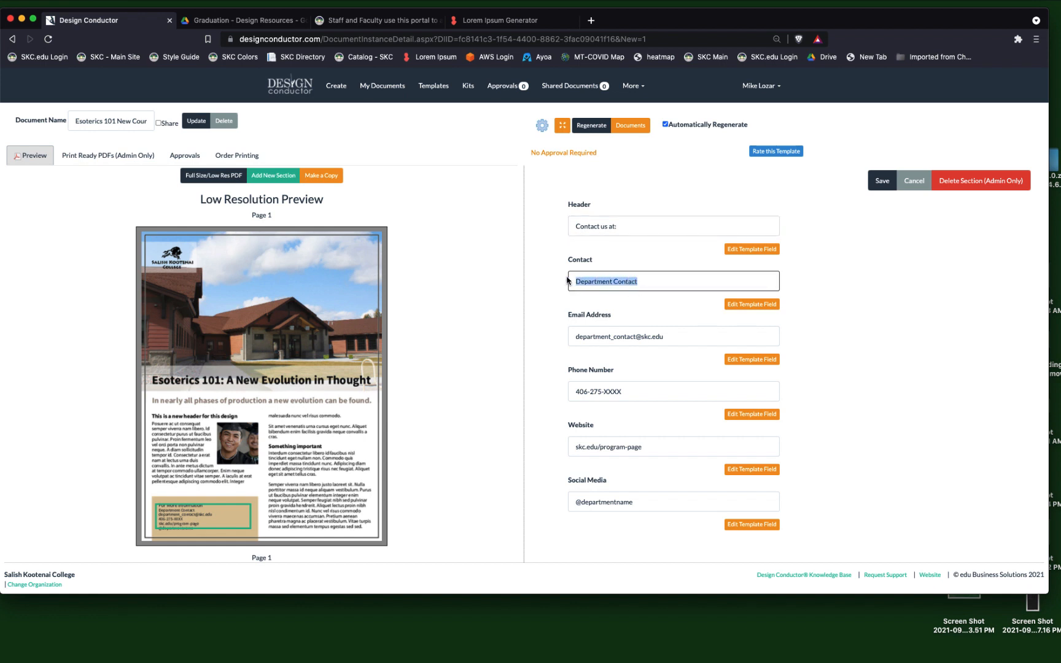
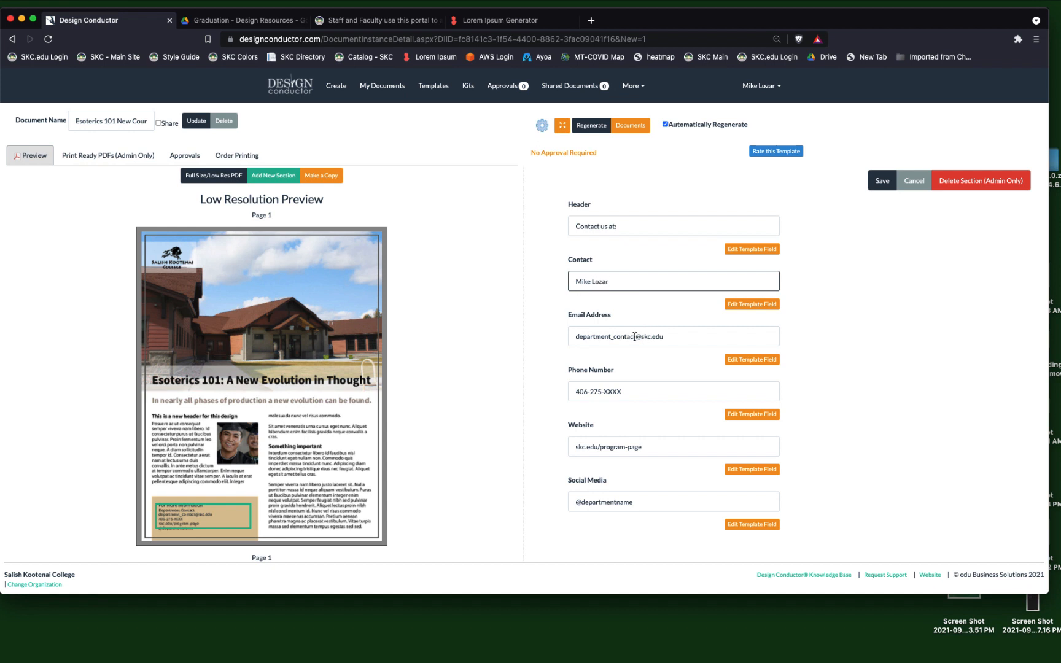
Replace the placeholder email address and phone number with the contact person's email and phone number.
drag(635, 336, 559, 337)
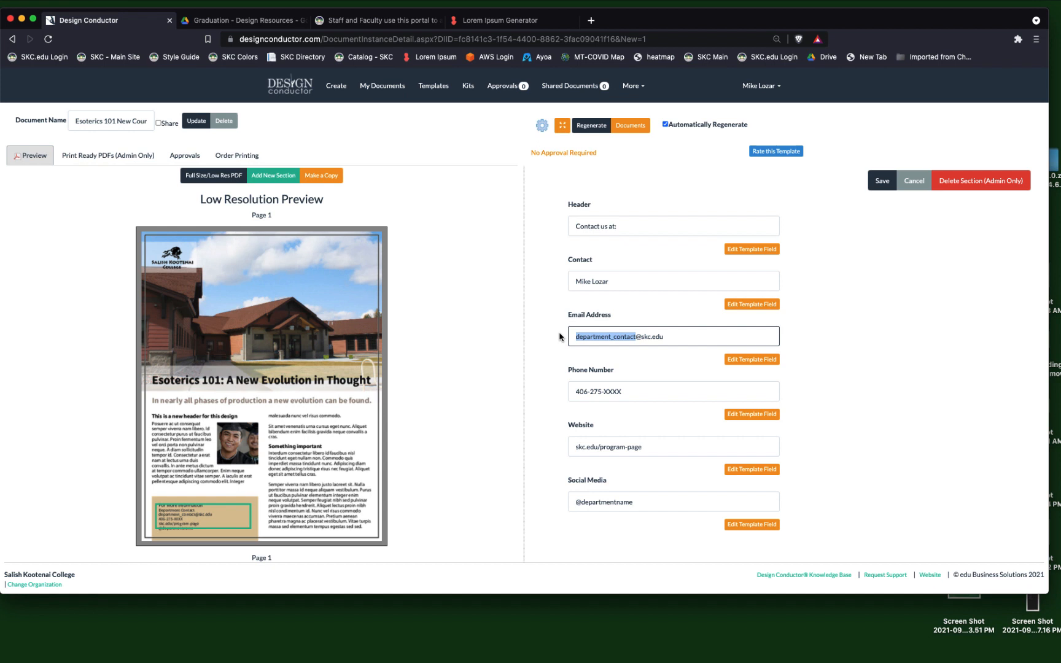
text(N)
key(BackSpace)
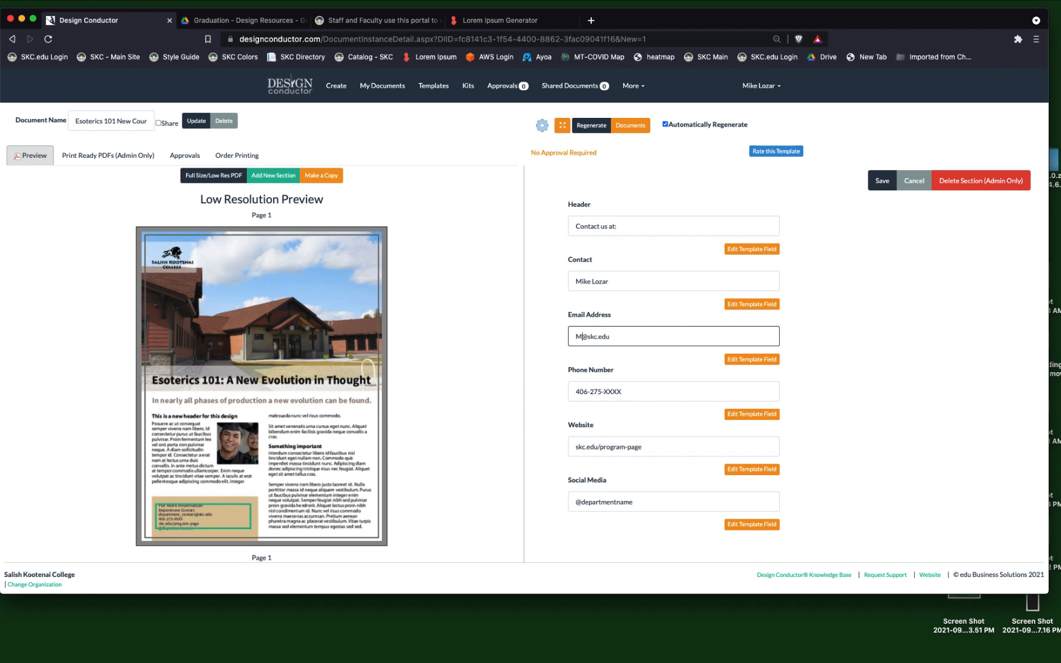
click(622, 392)
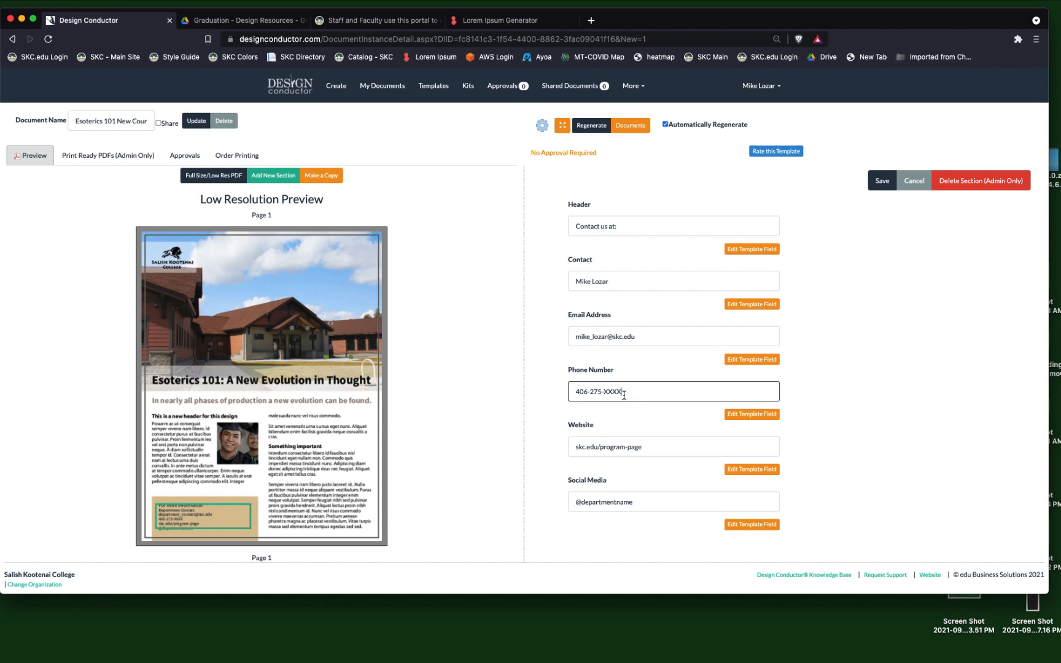
drag(622, 392, 605, 394)
text(4800)
drag(655, 447, 556, 452)
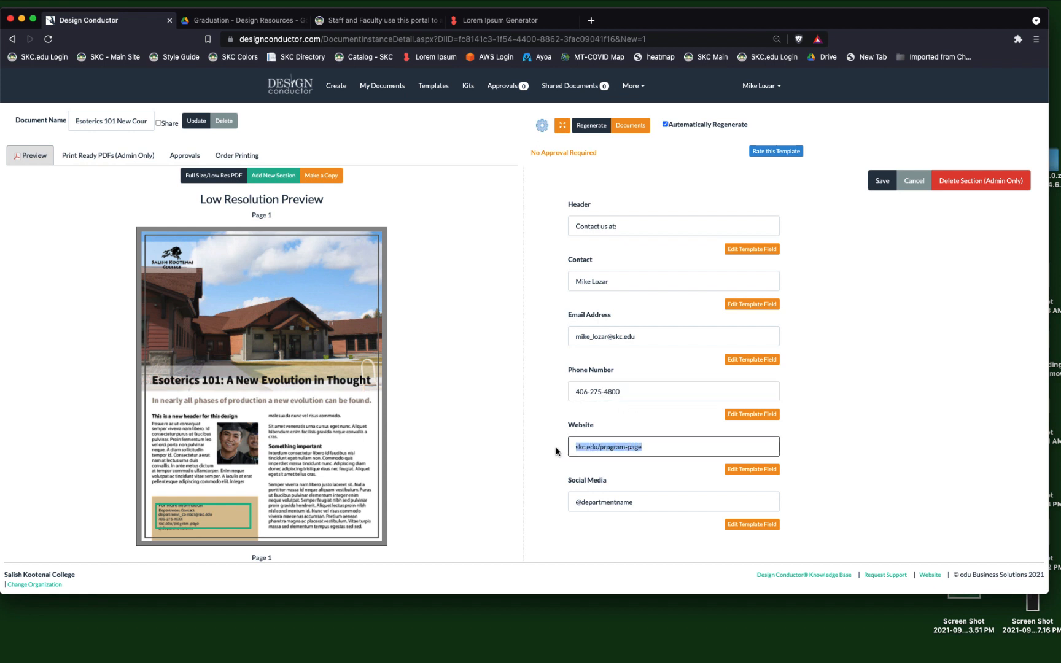
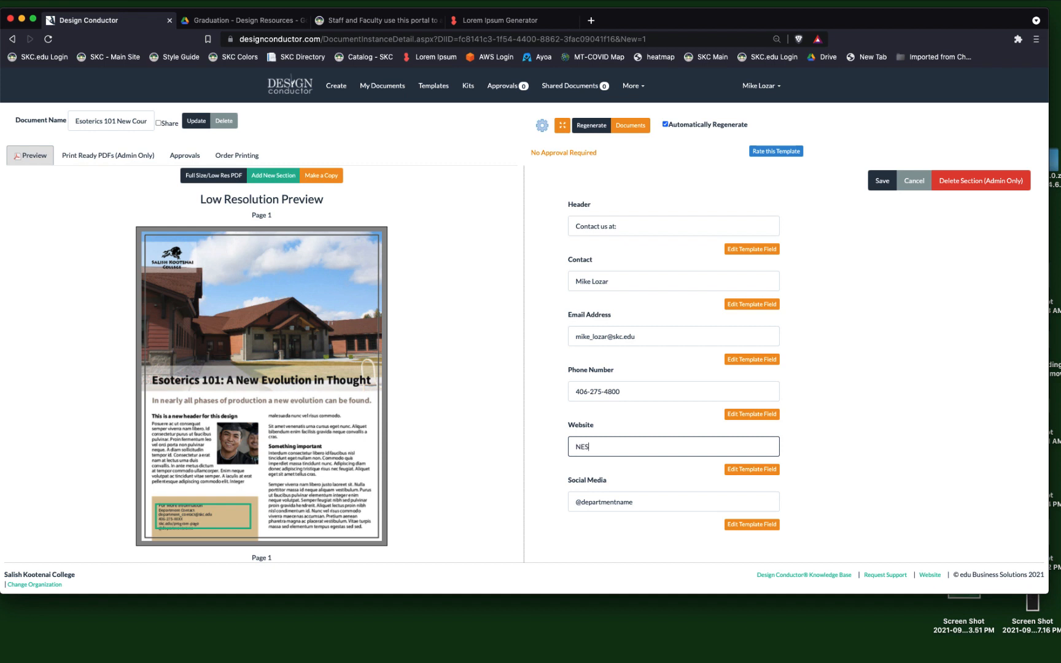
double_click(614, 508)
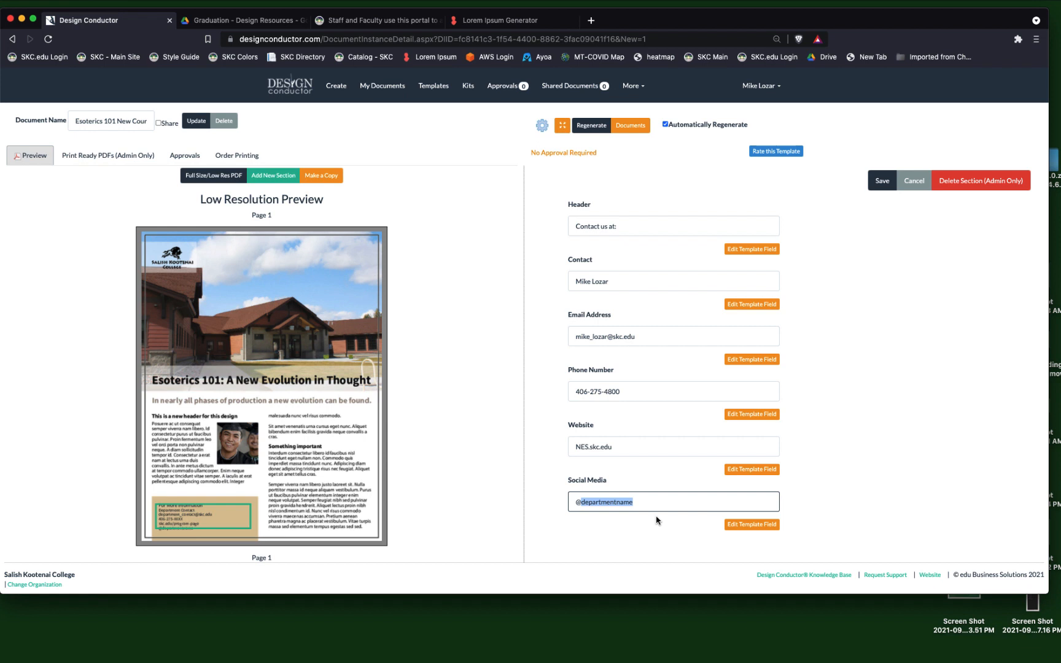
text(skc)
key(BackSpace)
text(college)
click(882, 182)
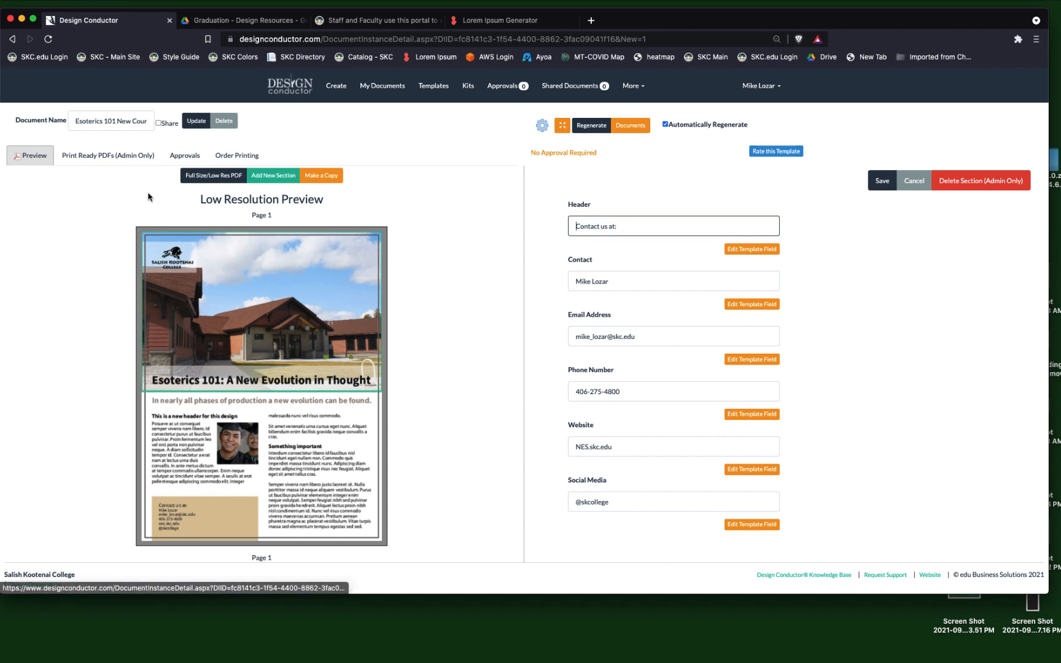
Download the print-ready Full Resolution Trim Size Proof (8.5" x 11") PDF and save it in the Downloads folder.
click(120, 159)
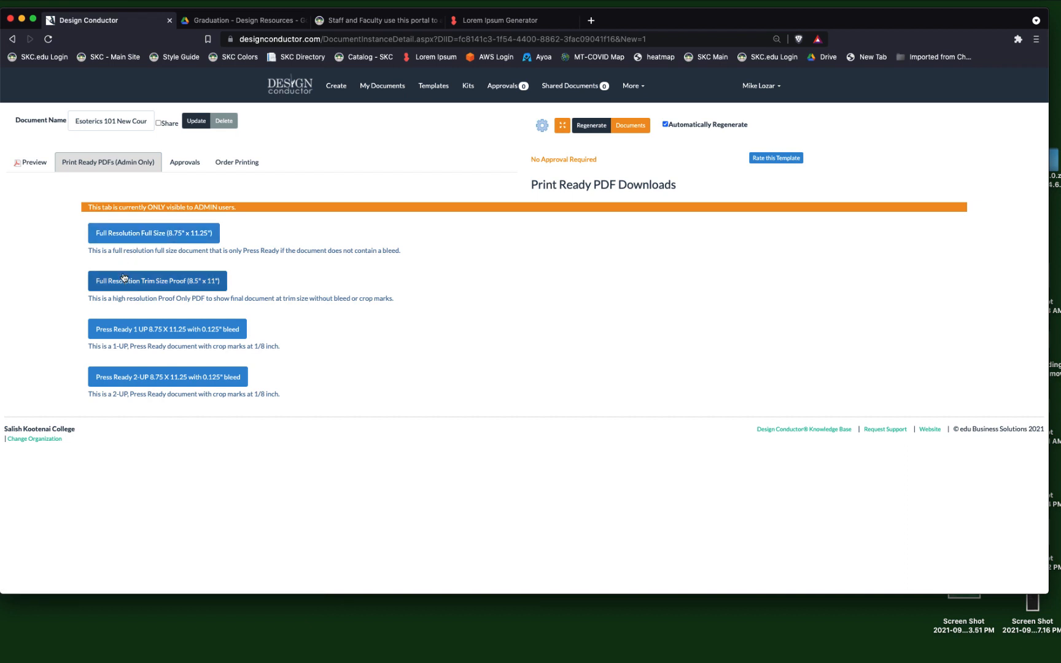
click(154, 281)
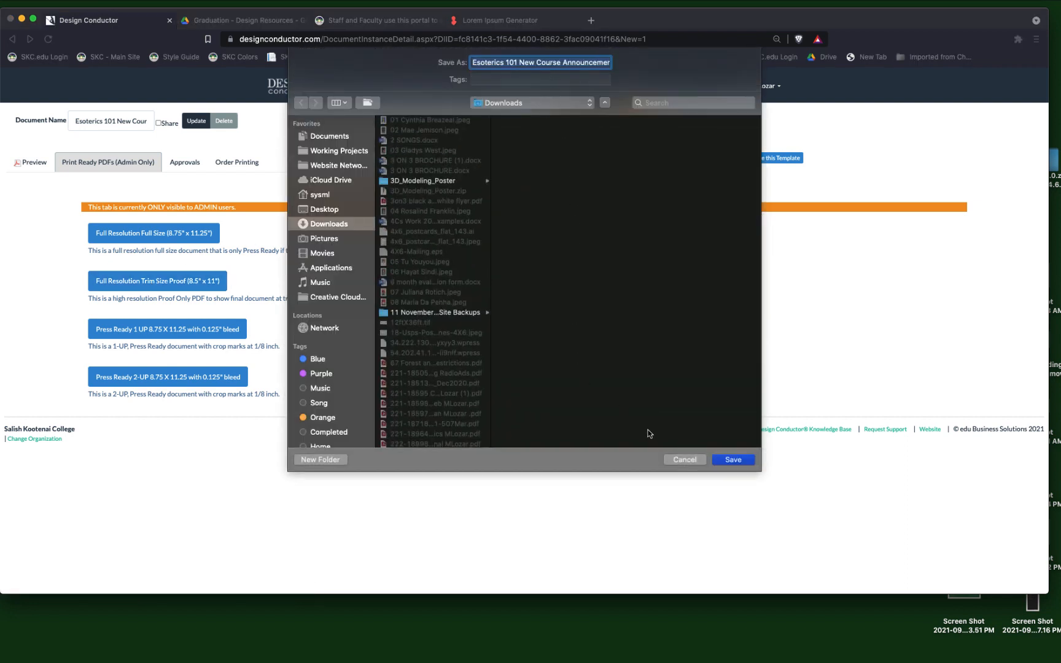
click(727, 461)
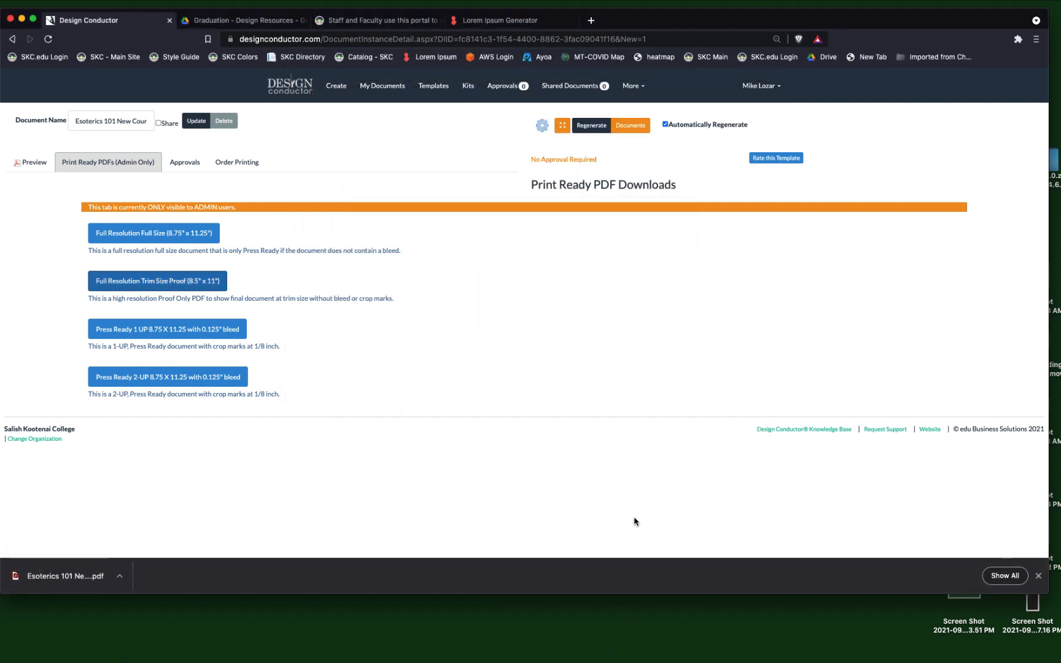
Dismiss the browser's download bar and bring the downloaded Esoterics 101 flyer PDF up in Adobe Acrobat.
click(1037, 576)
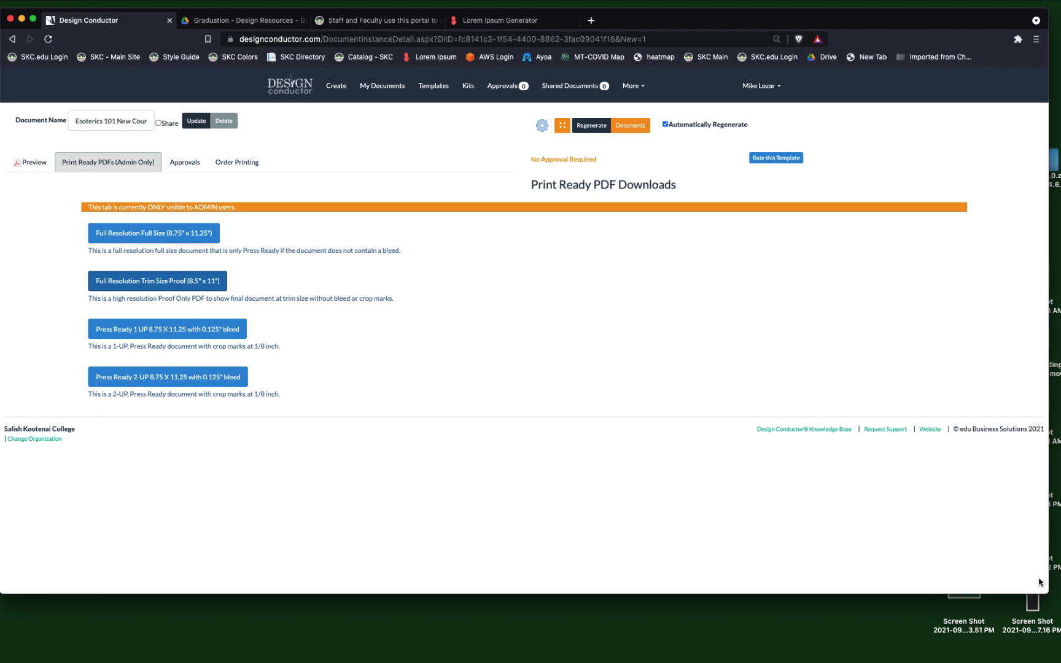
key(super+Tab)
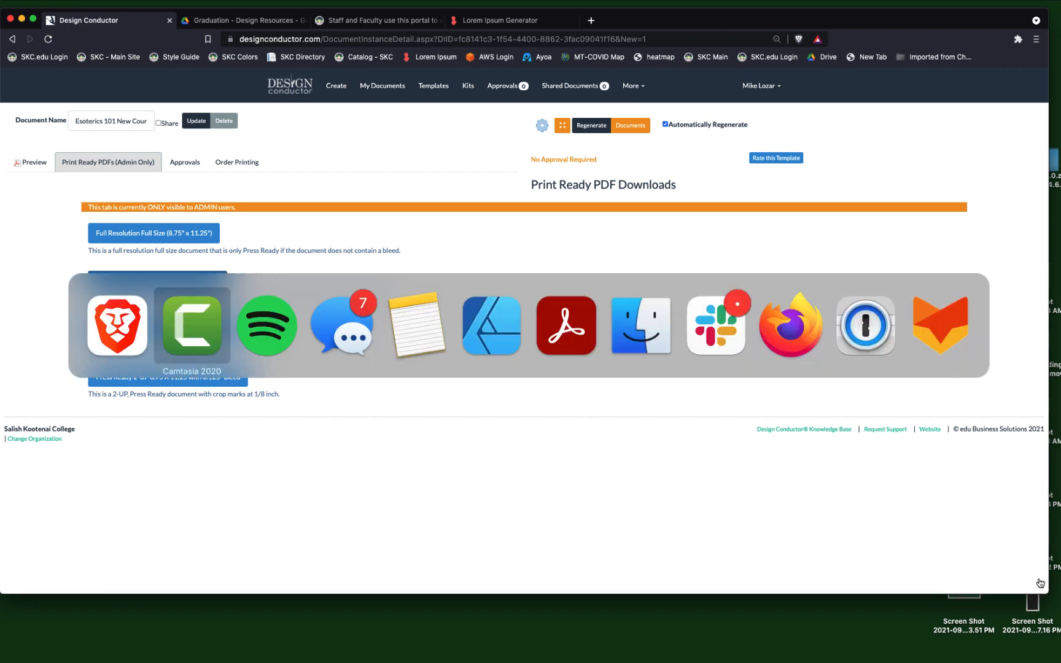
key(super+Tab)
key(super+Tab)
key(super+Tab)
key(super+Tab)
key(super+Tab)
key(super+Tab)
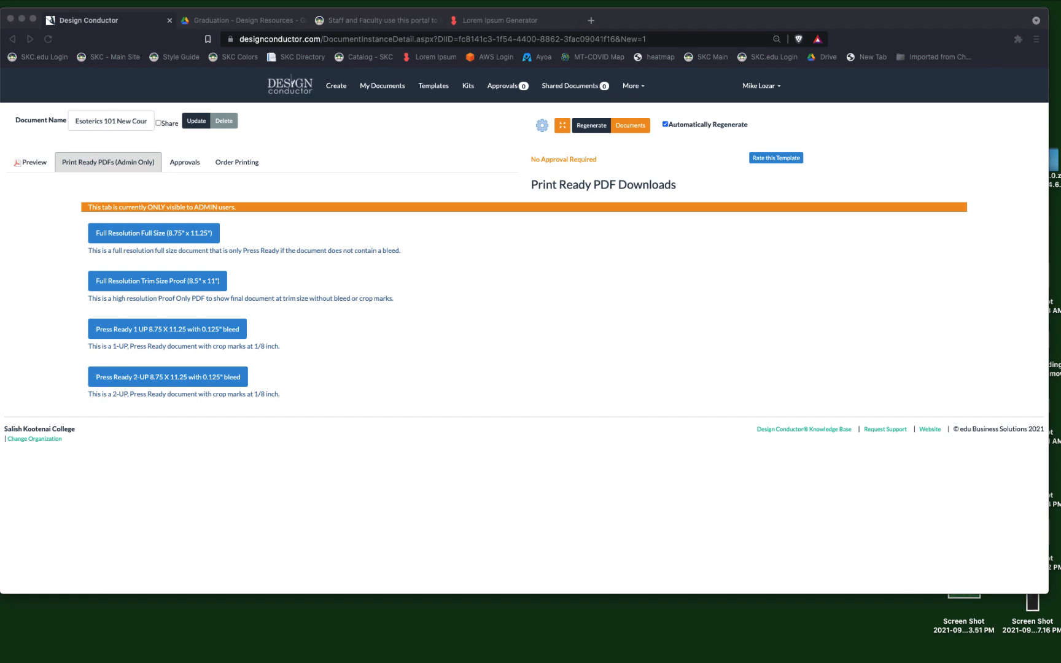
drag(1060, 56, 272, 25)
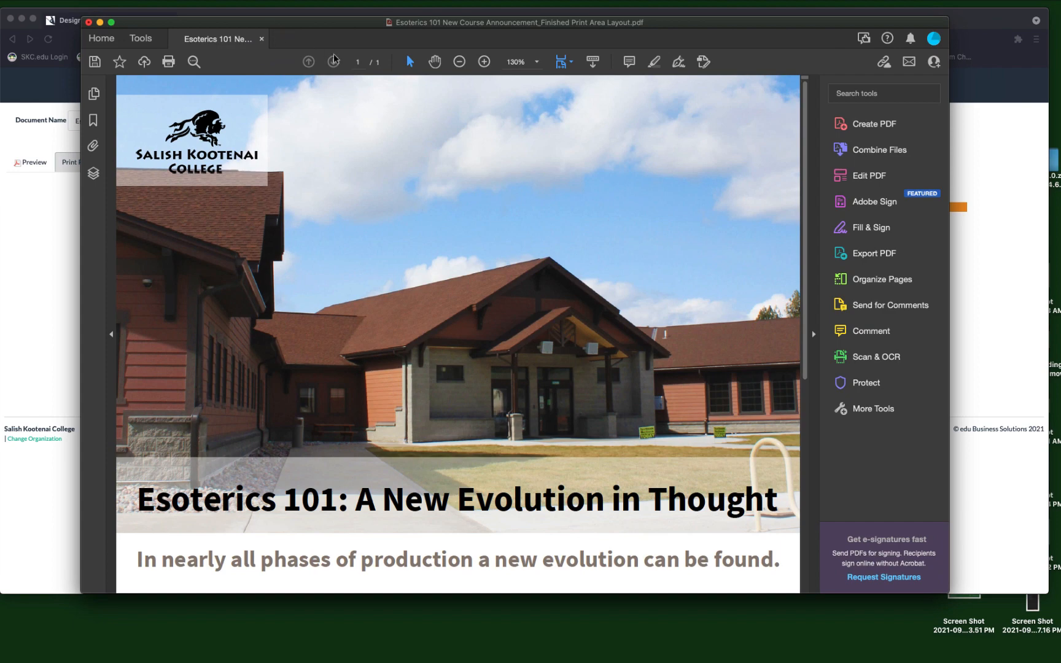
Review the flyer PDF from its header photo to the contact box, and set the magnification to Zoom to Page Level.
scroll(418, 258, down, 5)
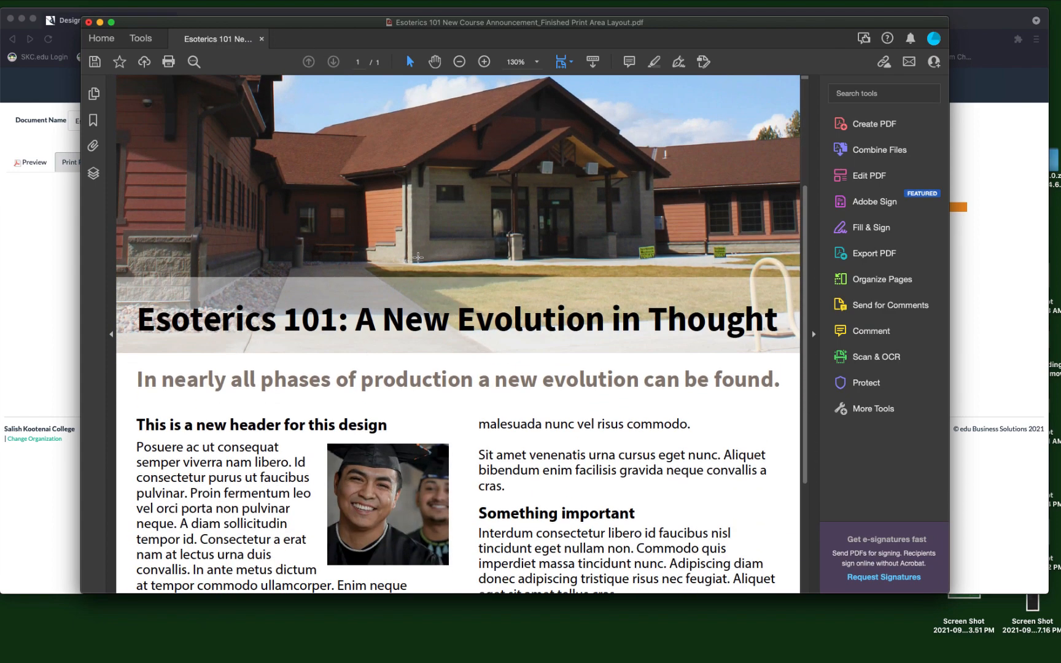
scroll(419, 257, down, 2)
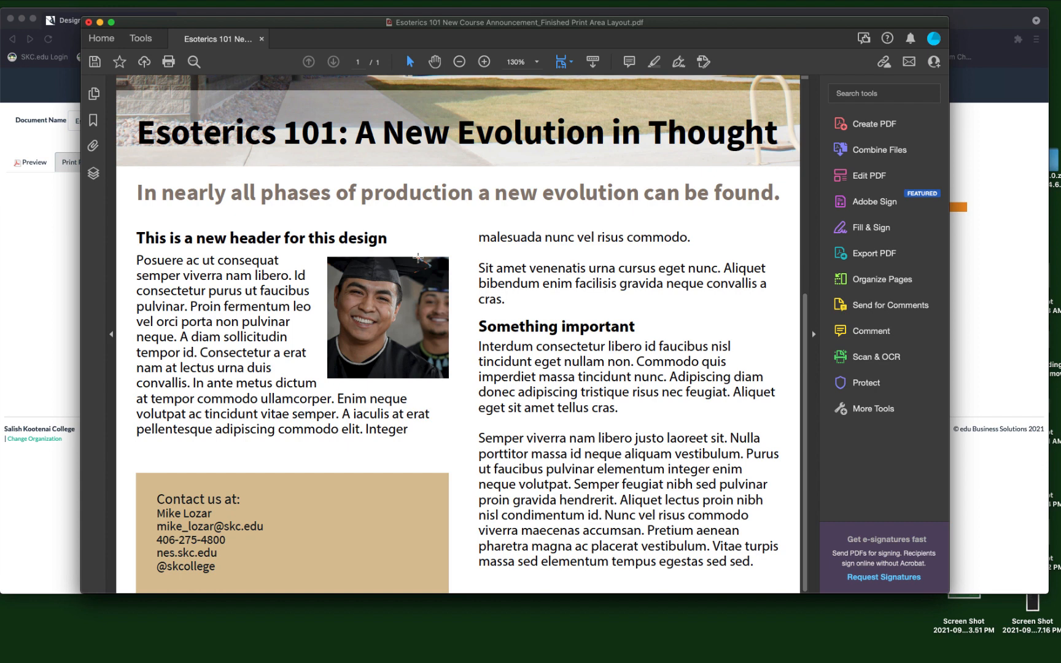
scroll(418, 257, up, 3)
scroll(418, 258, up, 1)
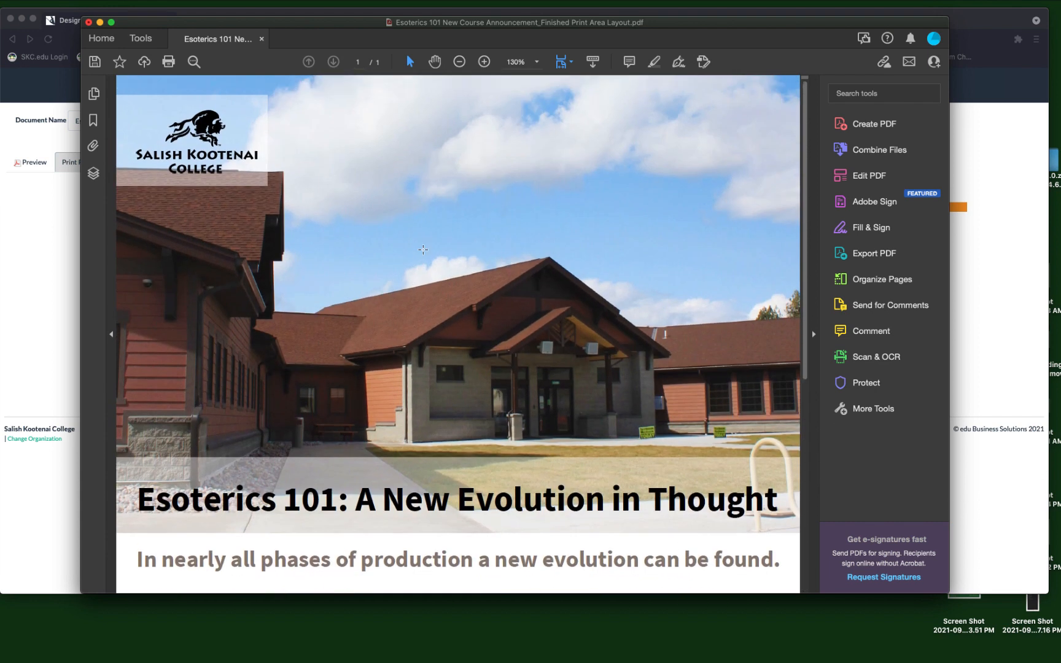
click(536, 64)
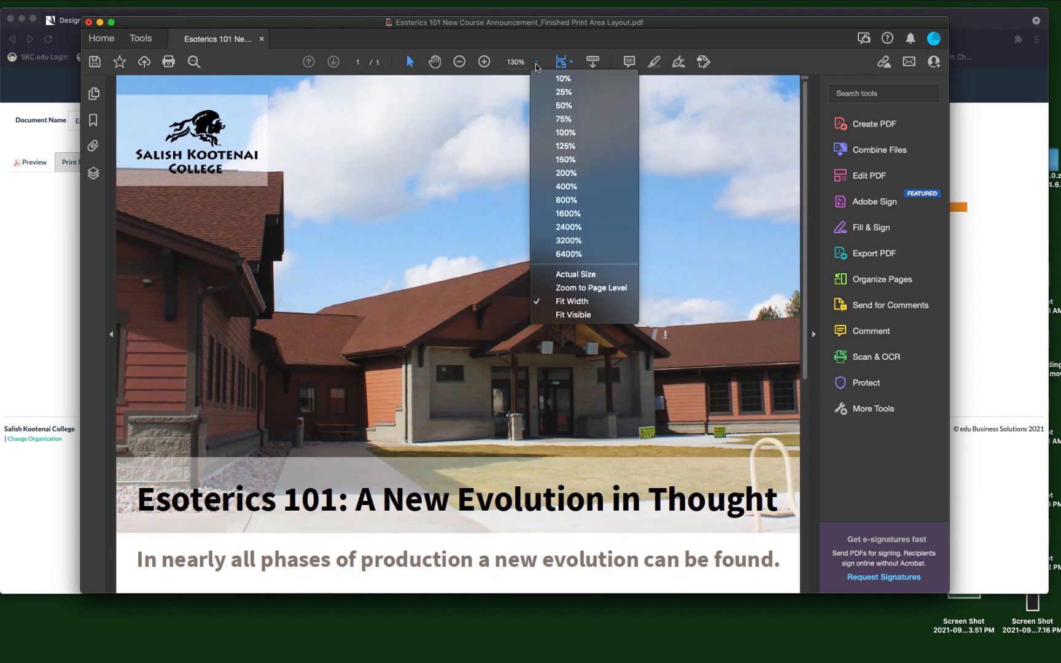
click(574, 288)
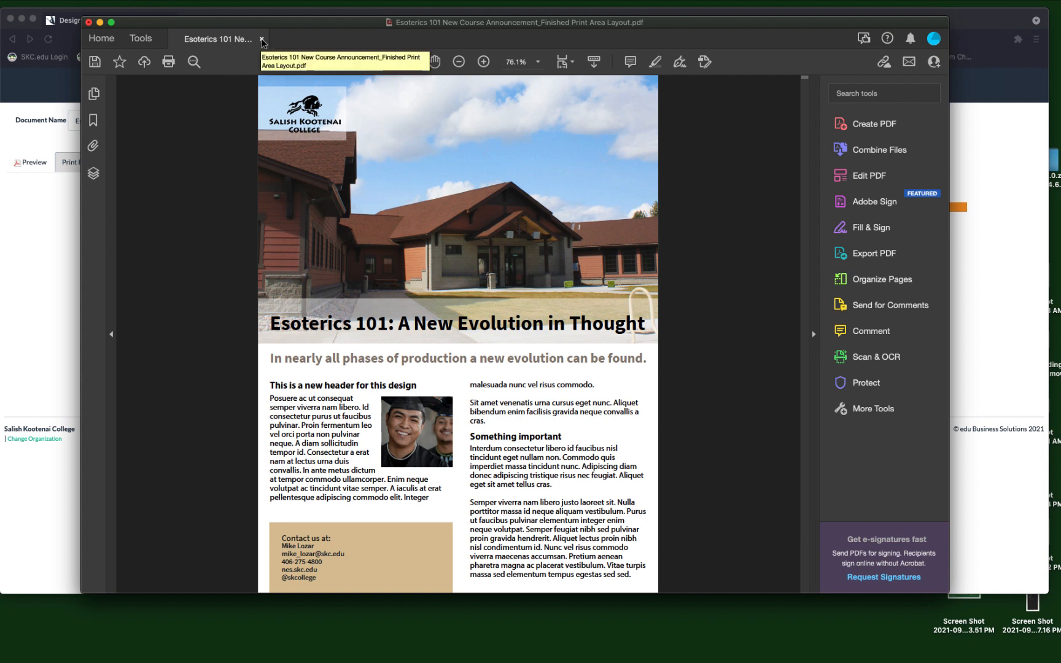
Close the PDF without saving its changes, and save the contact section from the flyer's preview in Design Conductor.
click(89, 23)
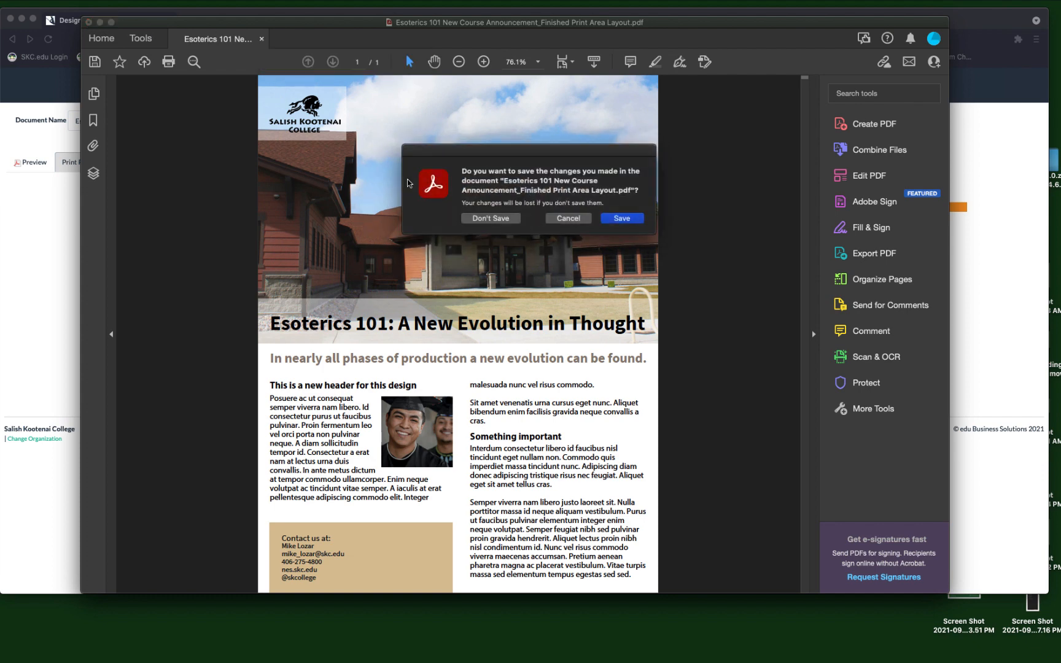
click(495, 221)
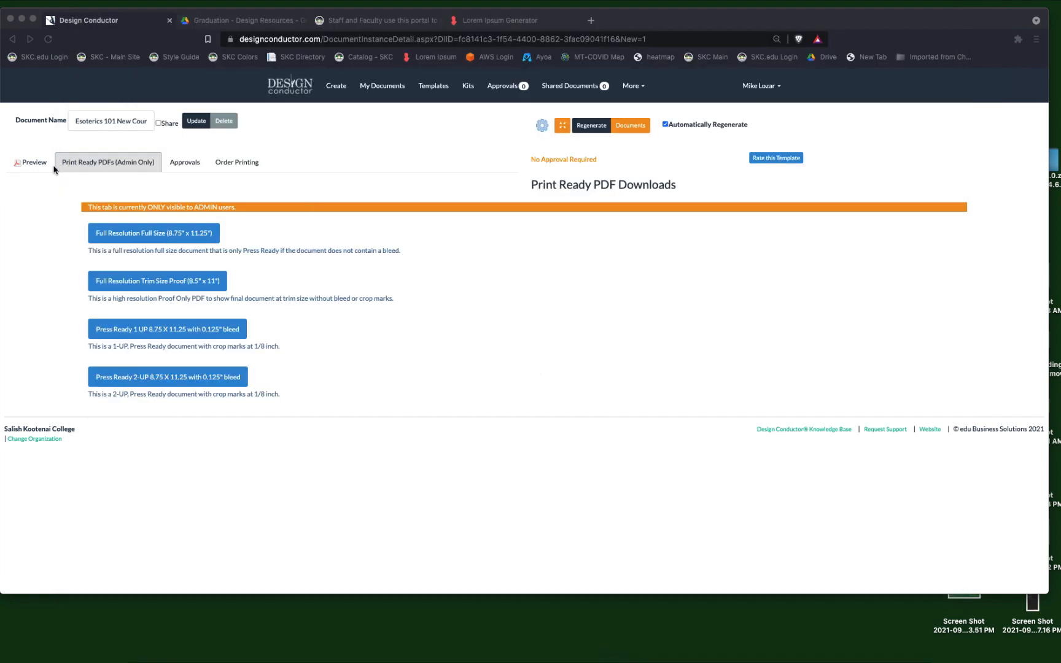
click(34, 164)
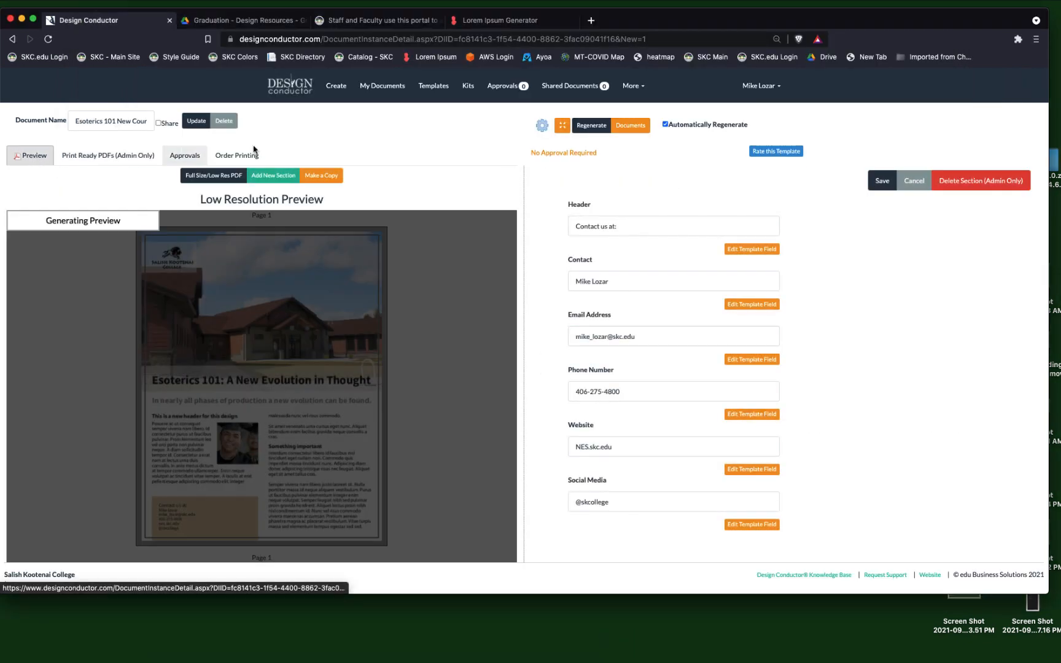
click(882, 183)
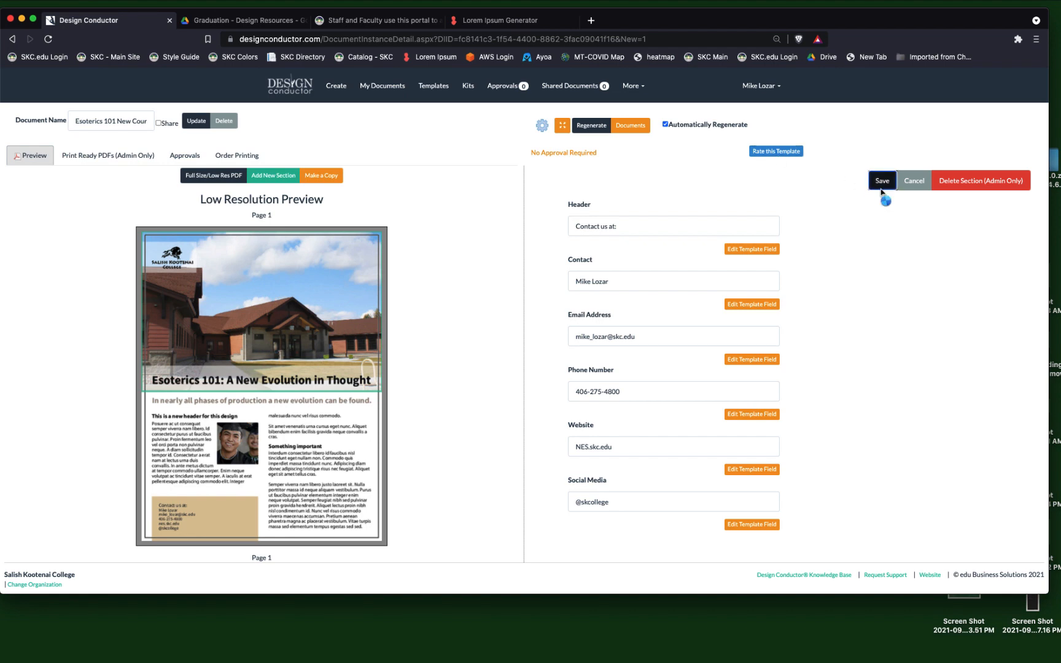